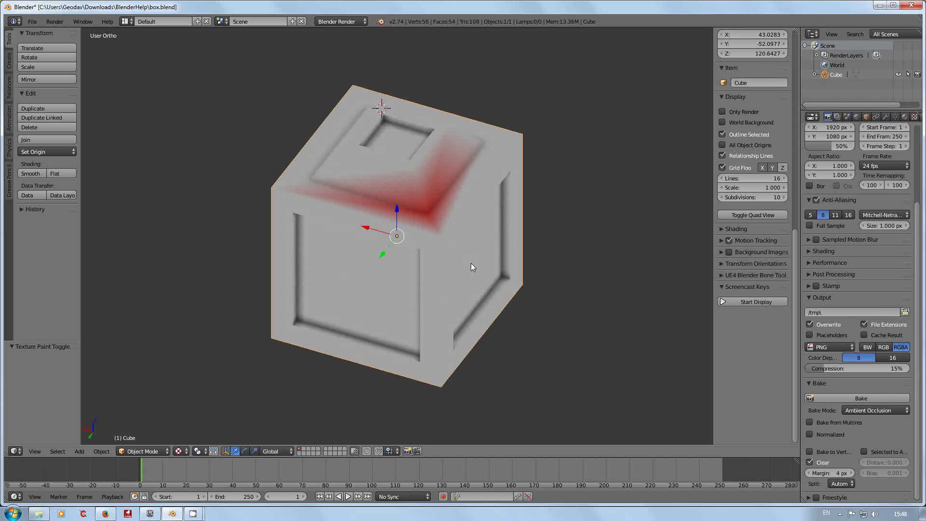
Start the Screencast Keys display in the 3D view
middle_click_drag(466, 266, 429, 262)
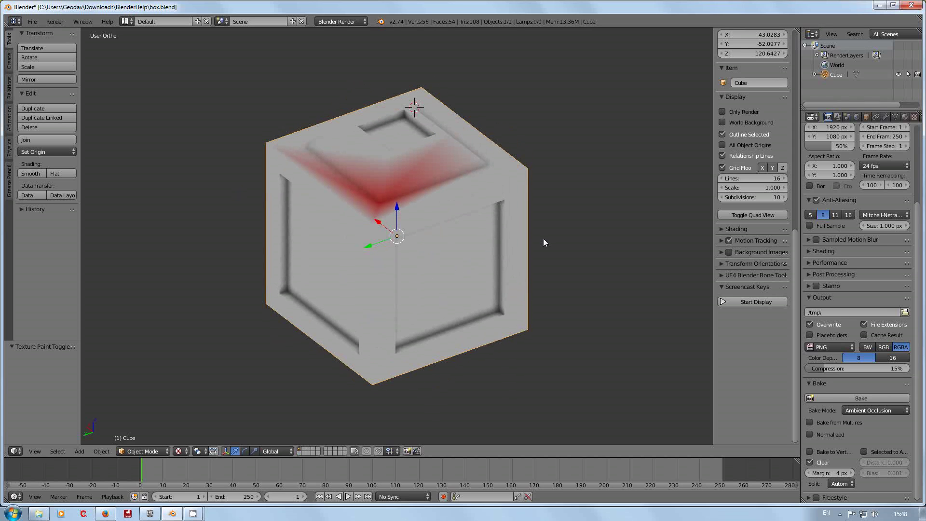
left_click(745, 302)
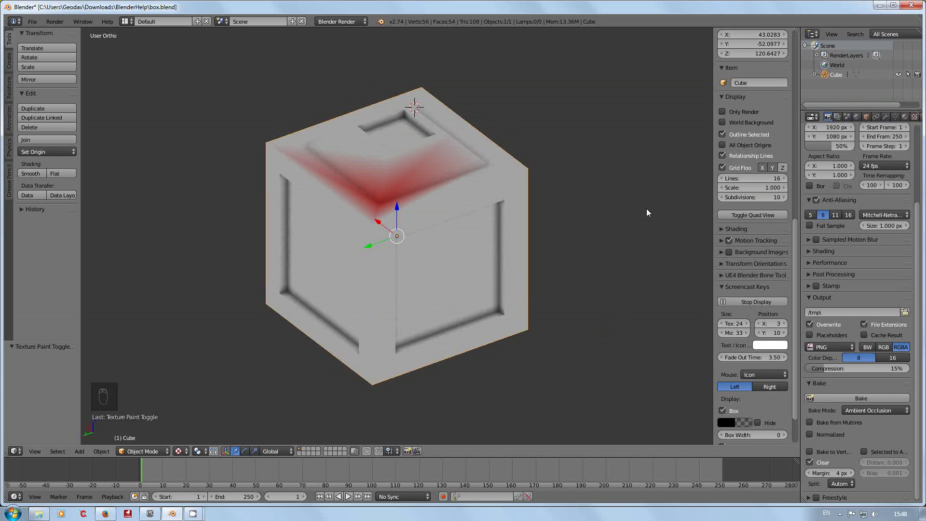
scroll(681, 252, "up", 2)
scroll(682, 253, "down", 2)
Open the splash screen to check the program version, and close it again
left_click(106, 23)
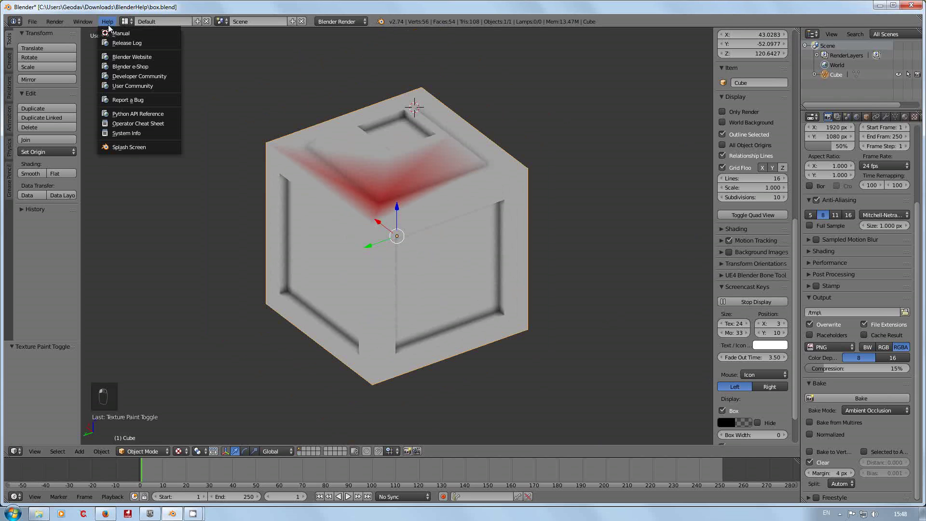
left_click(125, 148)
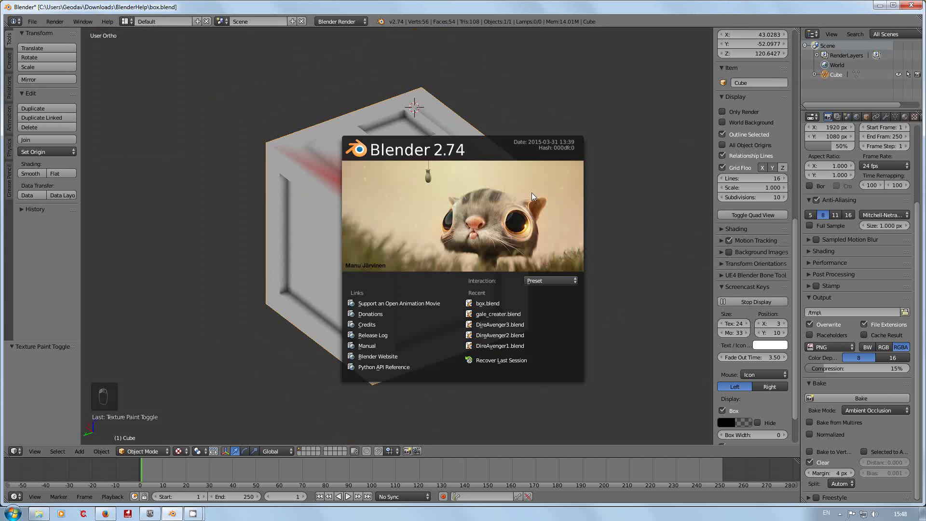
left_click(654, 177)
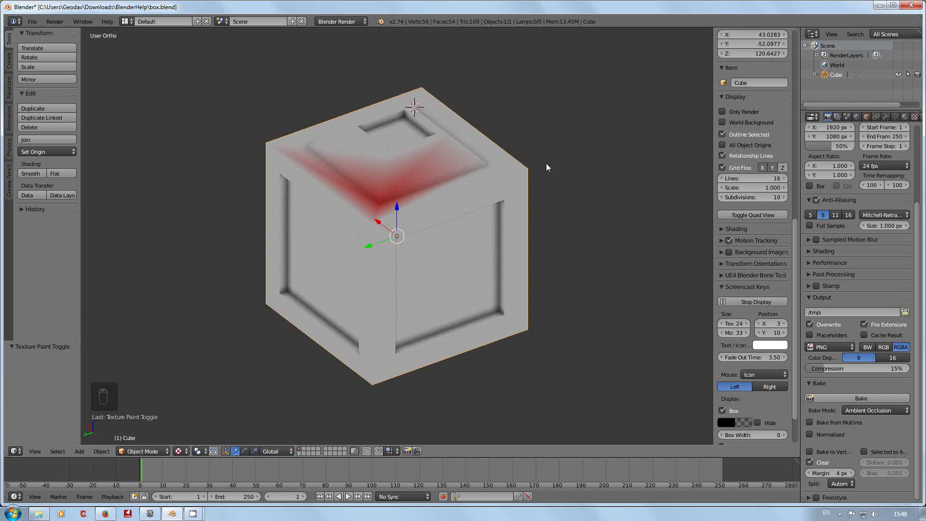
Show the cube's mesh data properties with its UV maps and widen the properties editor
left_click(896, 118)
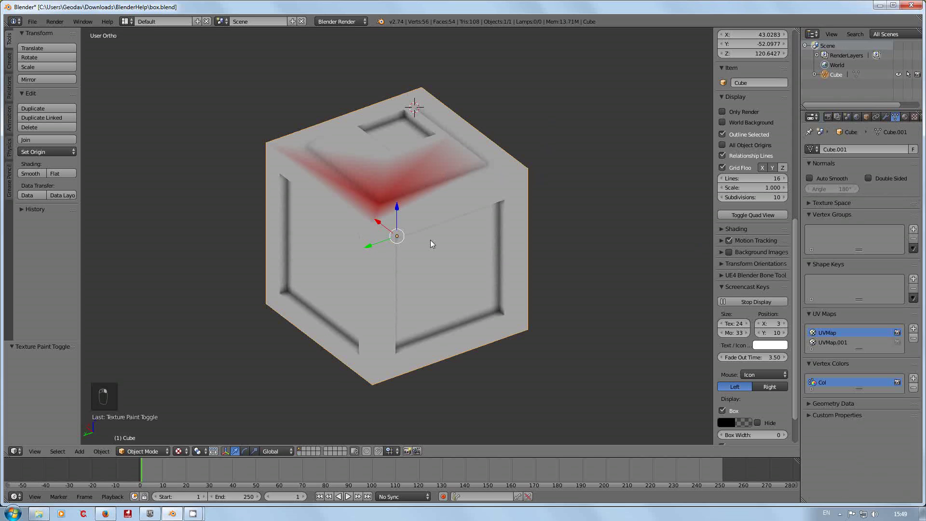
mouse_move(366, 204)
middle_mouse_down()
mouse_move(466, 210)
mouse_move(514, 172)
middle_mouse_up()
middle_click_drag(404, 223, 368, 224)
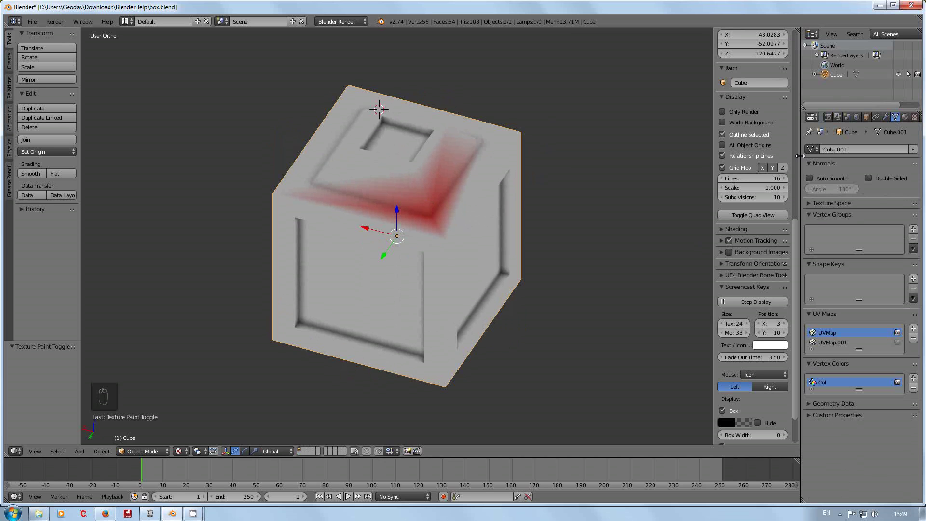
left_click_drag(801, 154, 760, 153)
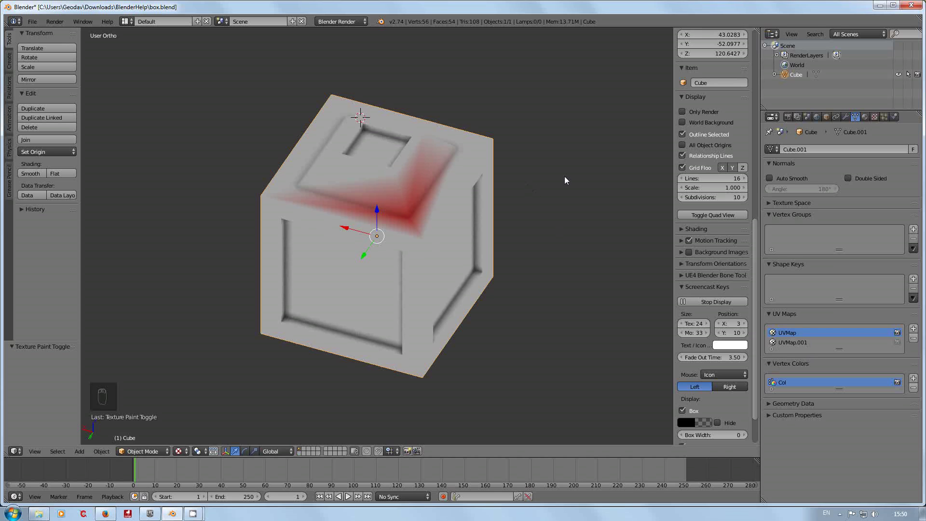
Switch to the UV Editing screen layout and view the box from a corner
left_click(129, 22)
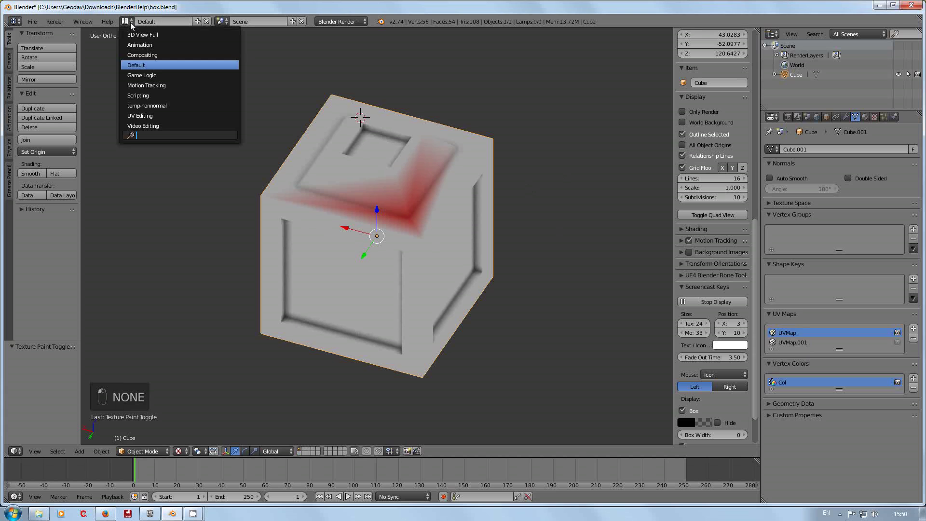
left_click(154, 117)
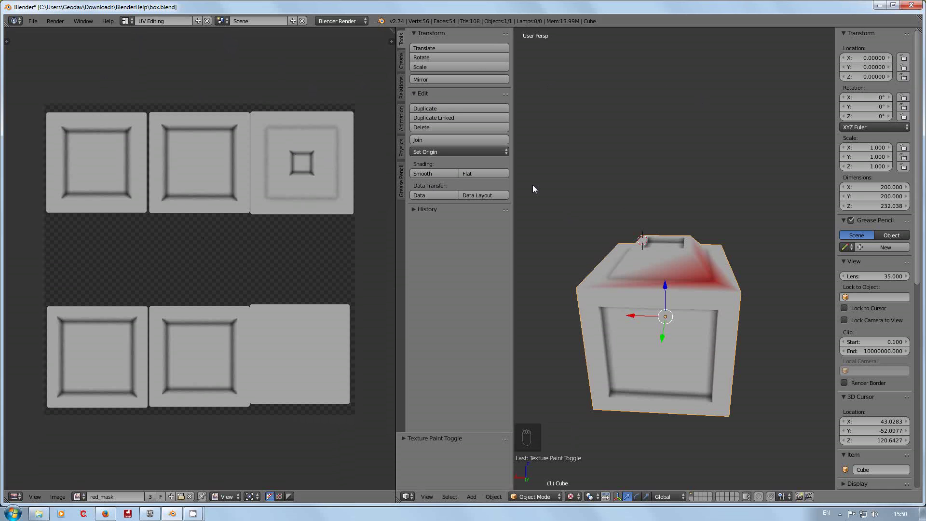
scroll(597, 193, "down", 1)
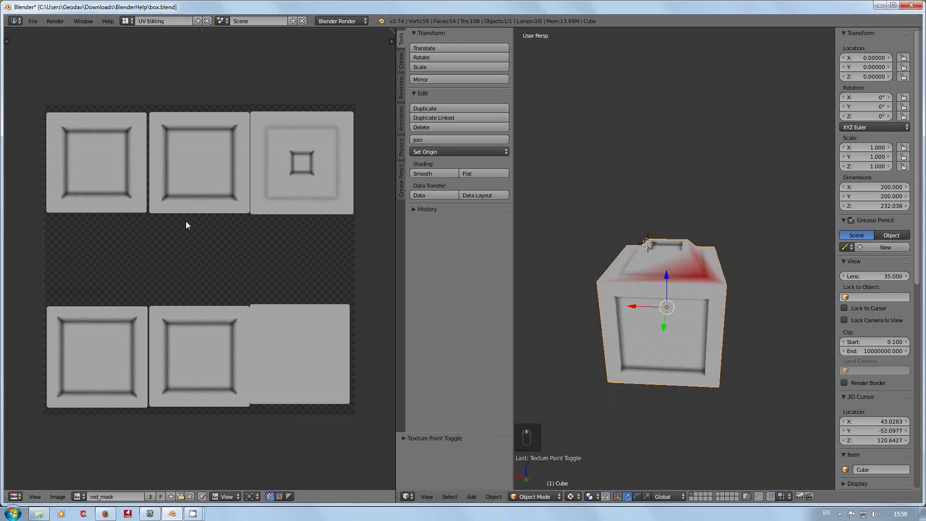
middle_click_drag(703, 287, 815, 303)
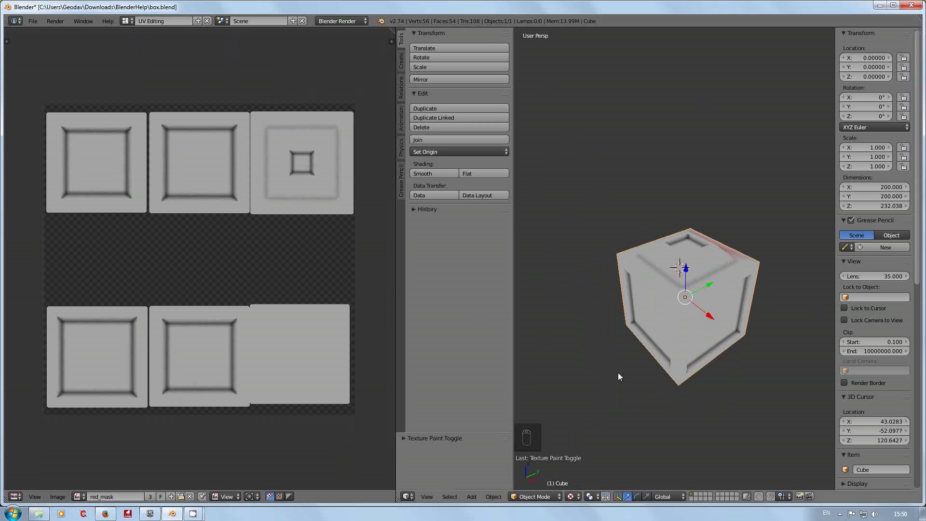
Toggle the cube between Object Mode and Edit Mode, ending in Edit Mode
key("Tab")
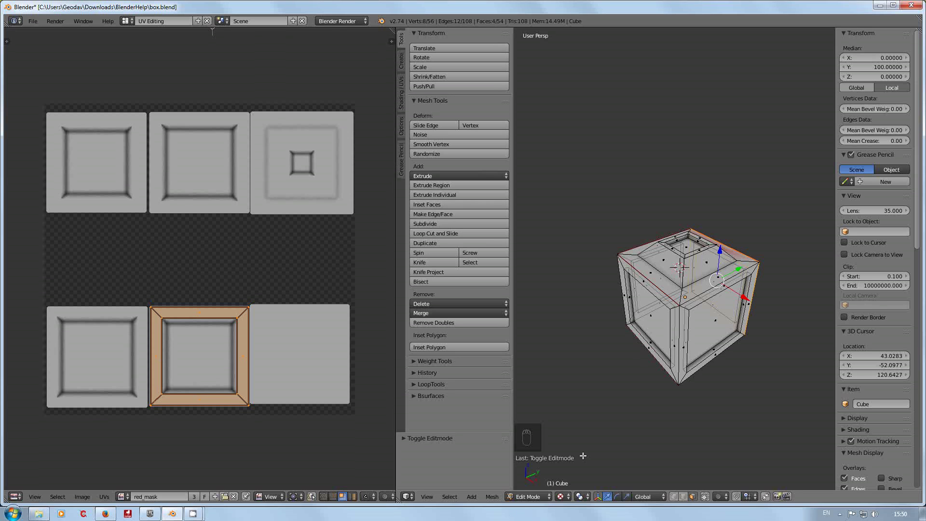
key("Tab")
key("Tab")
key("Tab")
key("Tab")
key("Tab")
key("Tab")
Toggle the selection of the cube's whole mesh, ending with all faces selected so the full UV layout is shown
key("a")
key("a")
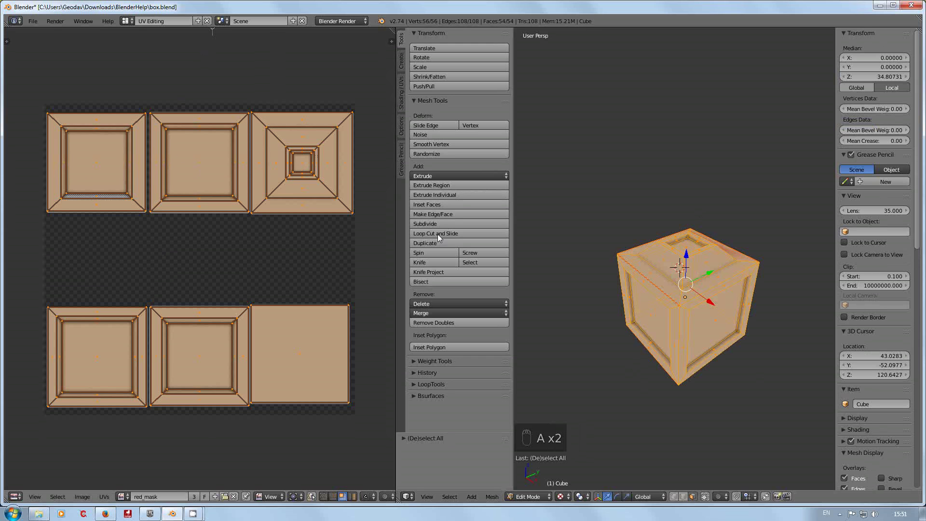
key("a")
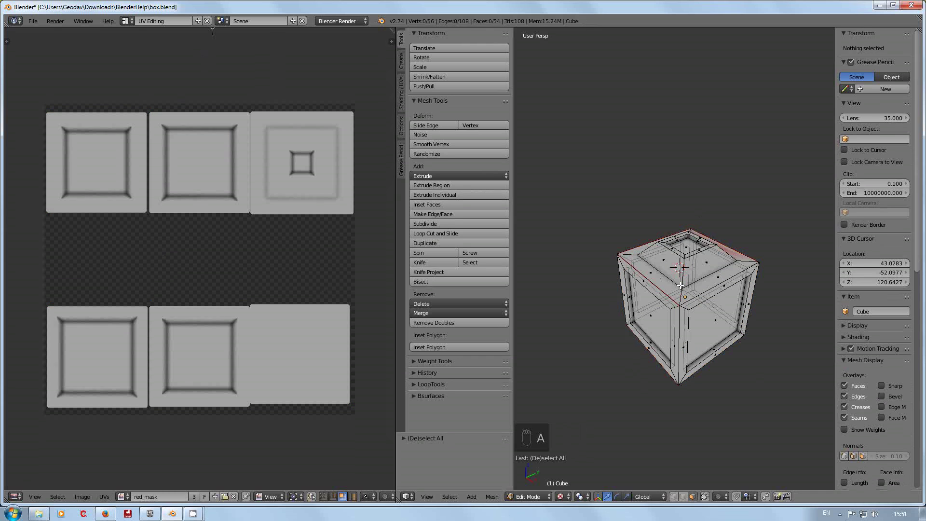
key("a")
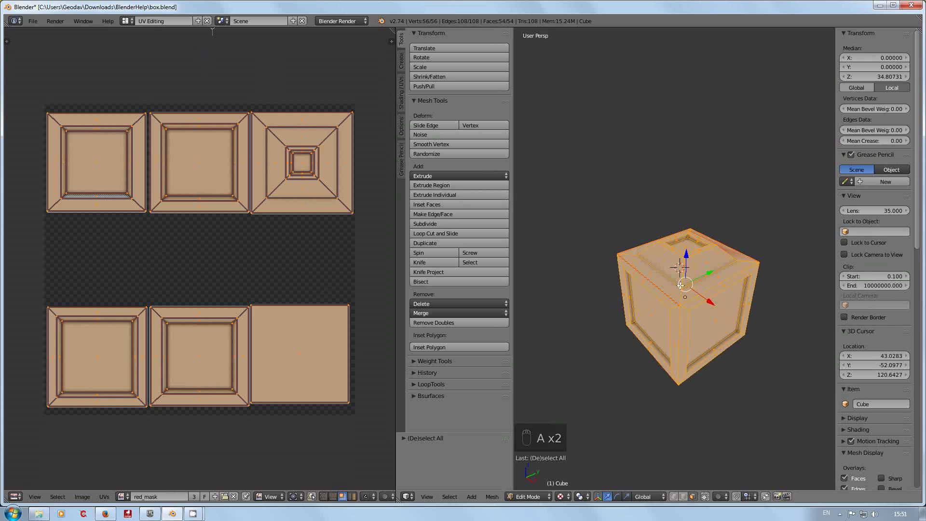
key("a")
key("a")
key("a")
key("a")
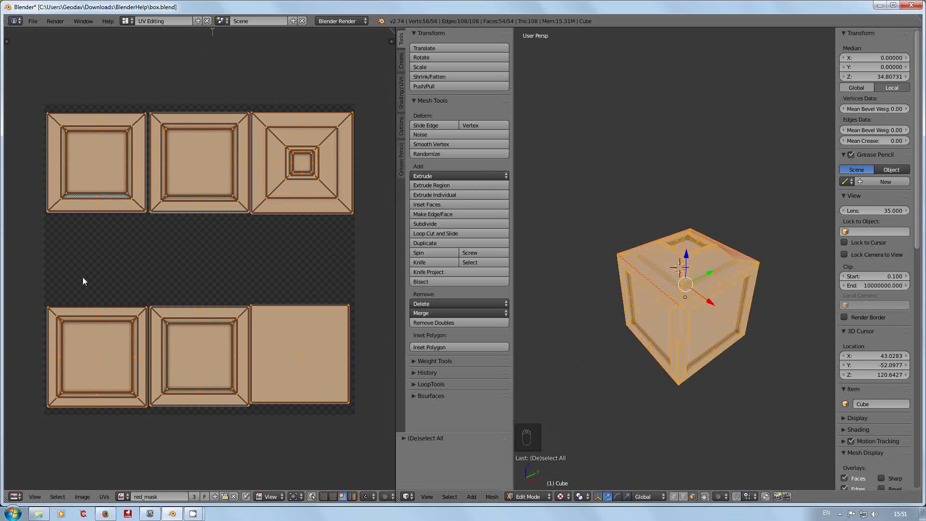
Assign the uvwlayout.png image to the selected faces in the UV editor in place of red_mask
left_click(122, 497)
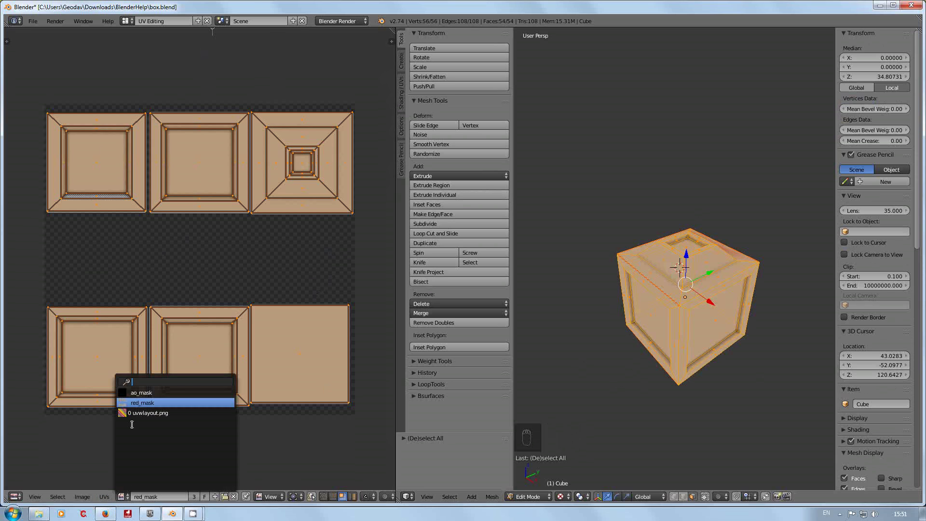
left_click(148, 413)
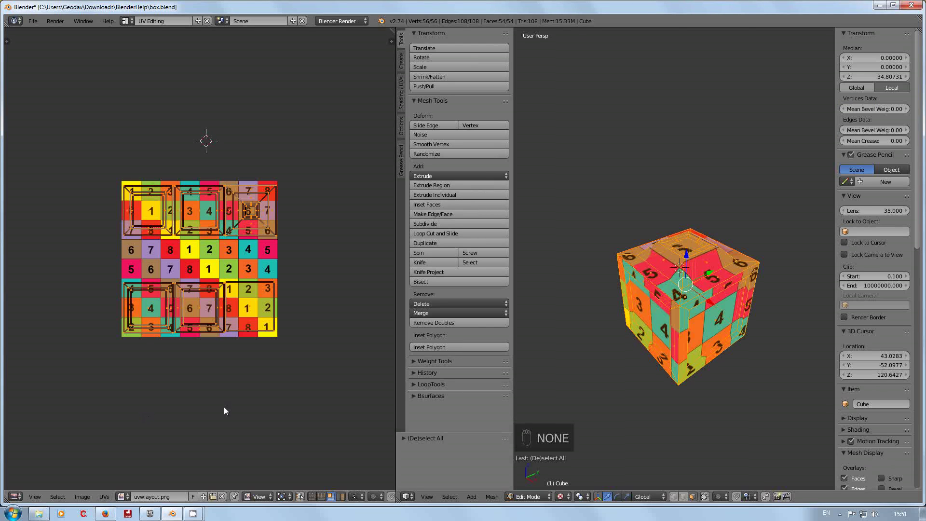
scroll(229, 380, "up", 4)
scroll(227, 383, "down", 1)
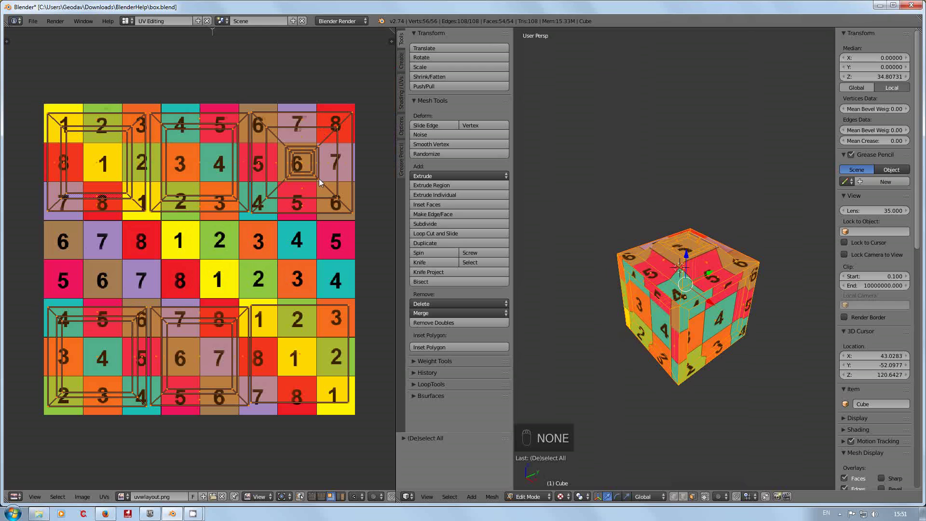
Examine the numbered texture on the box's sides and top, comparing each face with its island in the UV layout
middle_click_drag(719, 351, 687, 319)
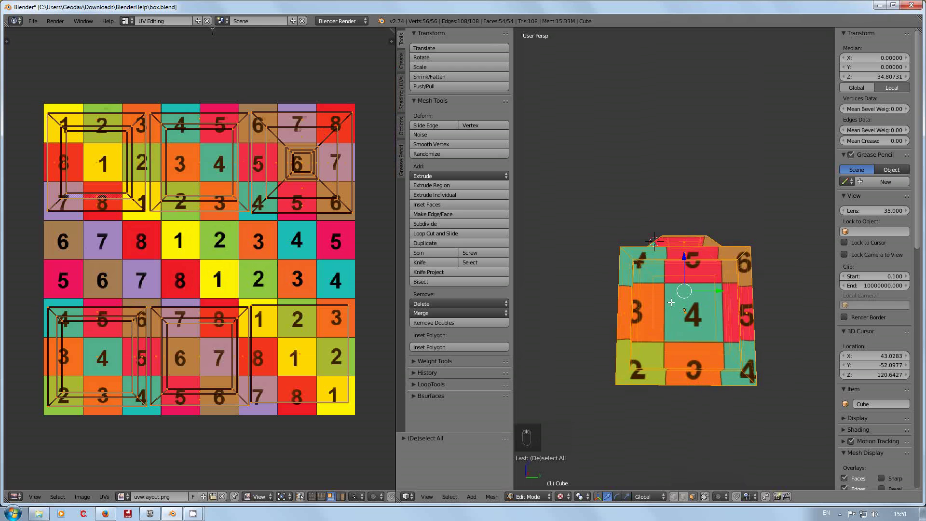
scroll(687, 319, "up", 3)
scroll(687, 320, "down", 1)
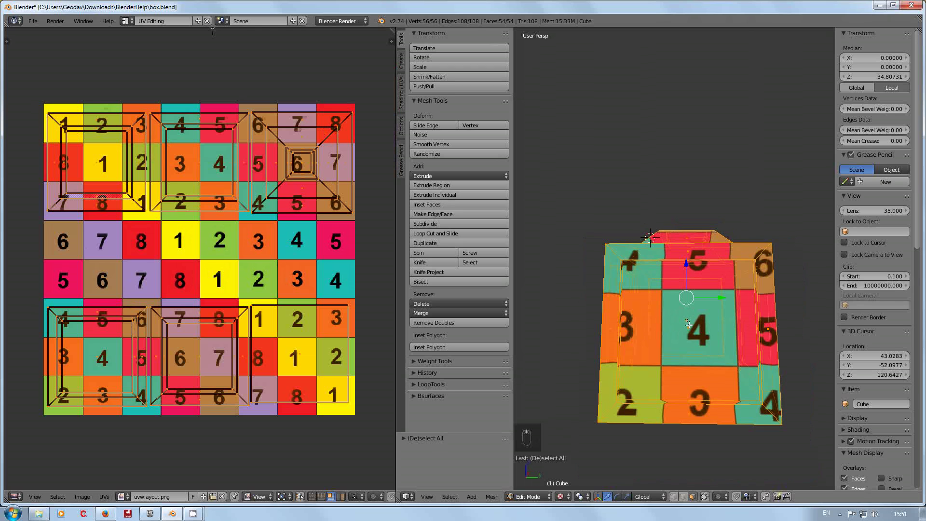
middle_click_drag(688, 325, 828, 353)
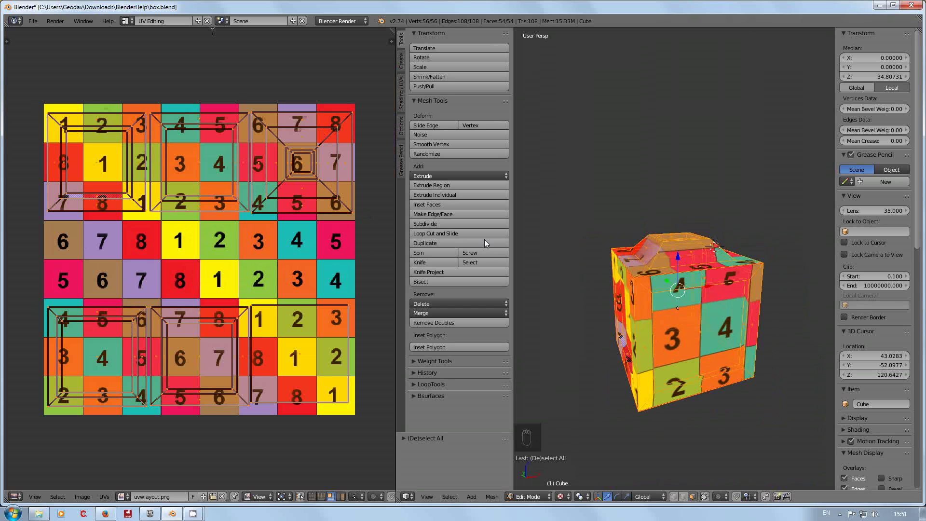
middle_click_drag(633, 302, 732, 291)
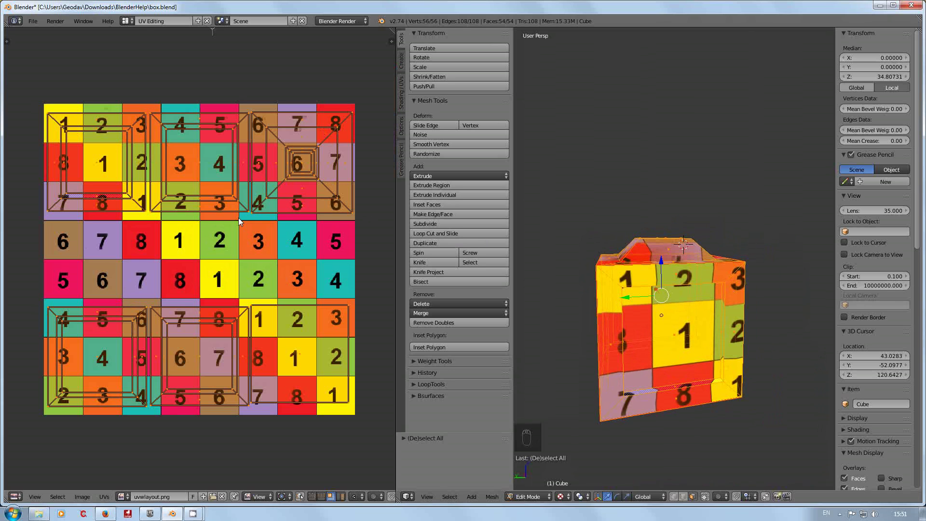
middle_click_drag(657, 321, 805, 307)
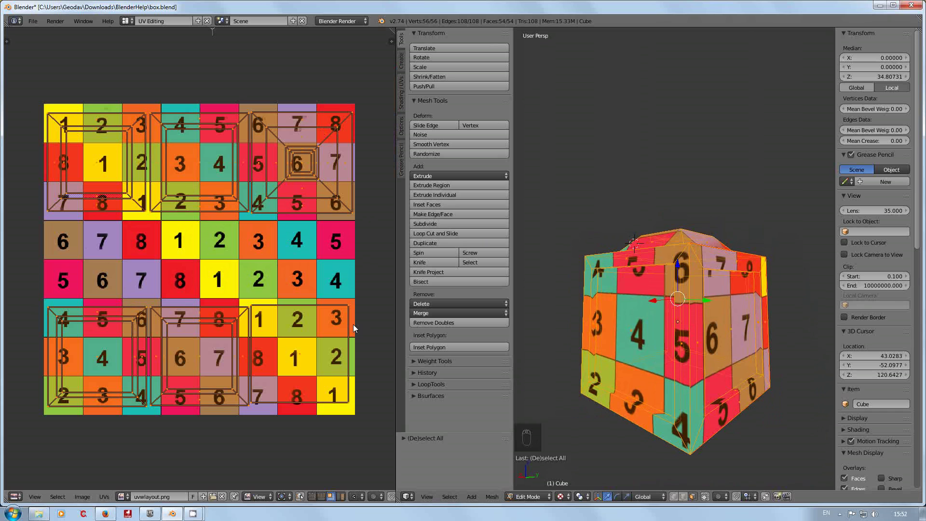
middle_click_drag(611, 274, 682, 318)
scroll(682, 318, "down", 1)
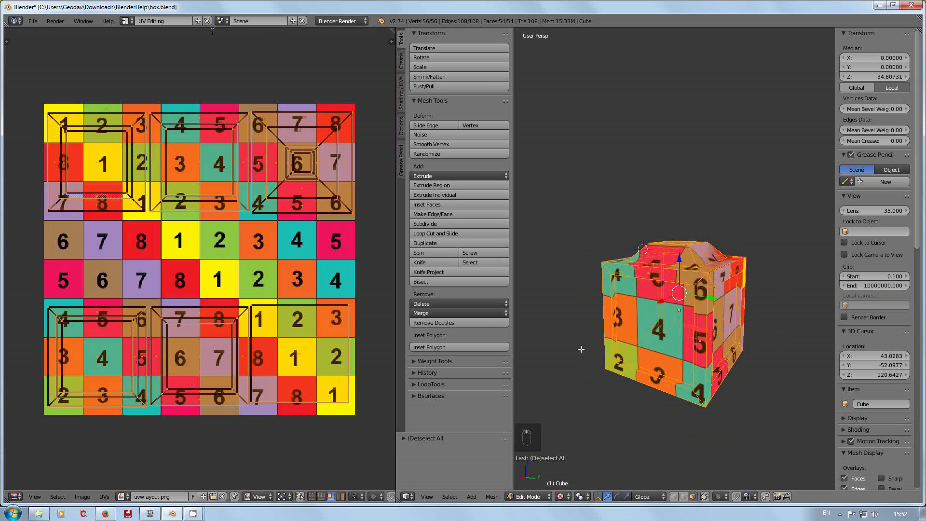
middle_click_drag(665, 361, 631, 398)
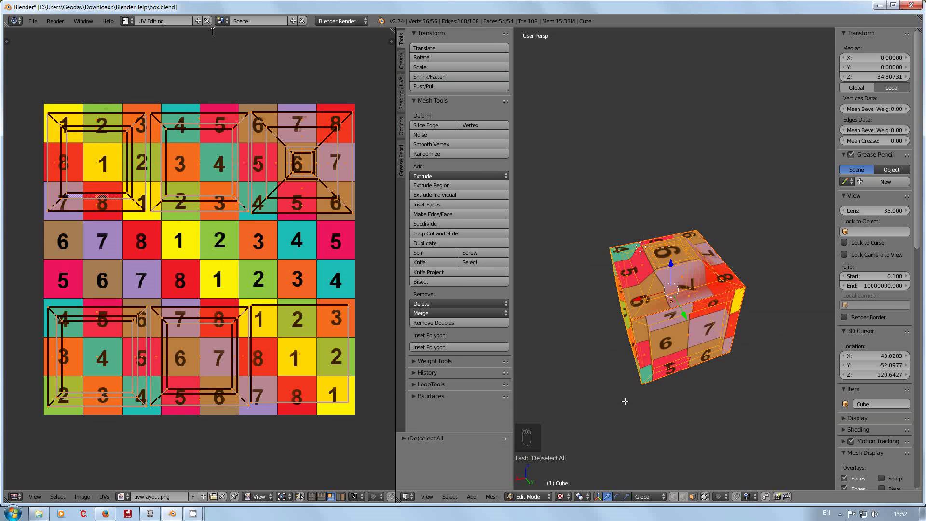
middle_click_drag(625, 402, 645, 386)
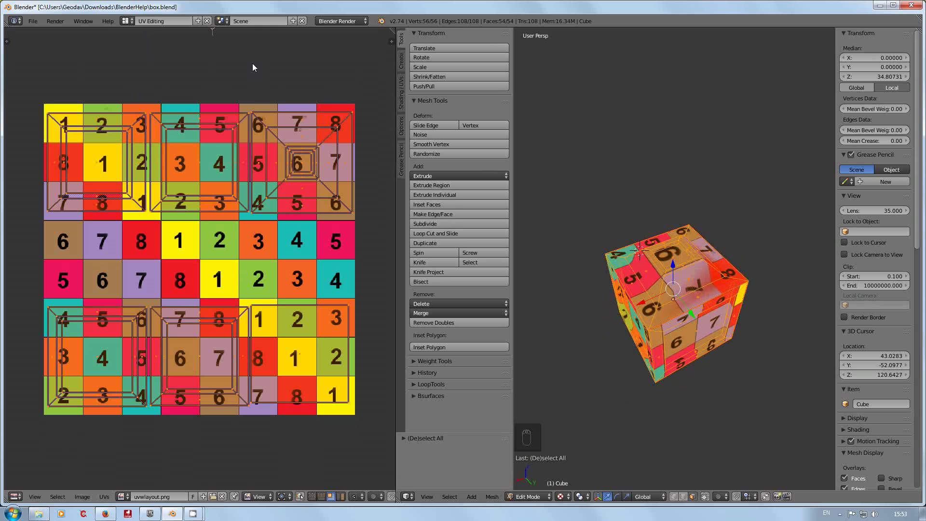
Make UVMap.001 the active UV map from the Default layout and view its islands in the UV Editing layout
left_click(130, 21)
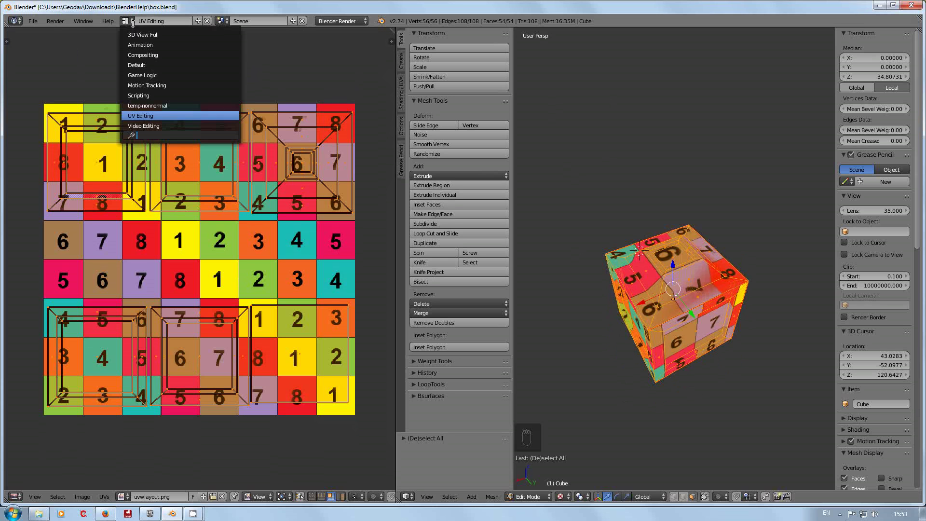
left_click(137, 65)
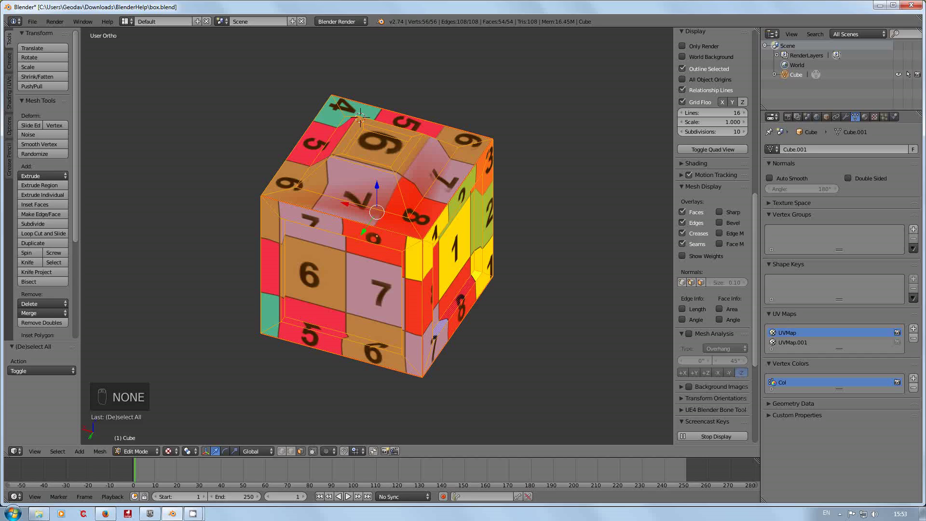
left_click(801, 342)
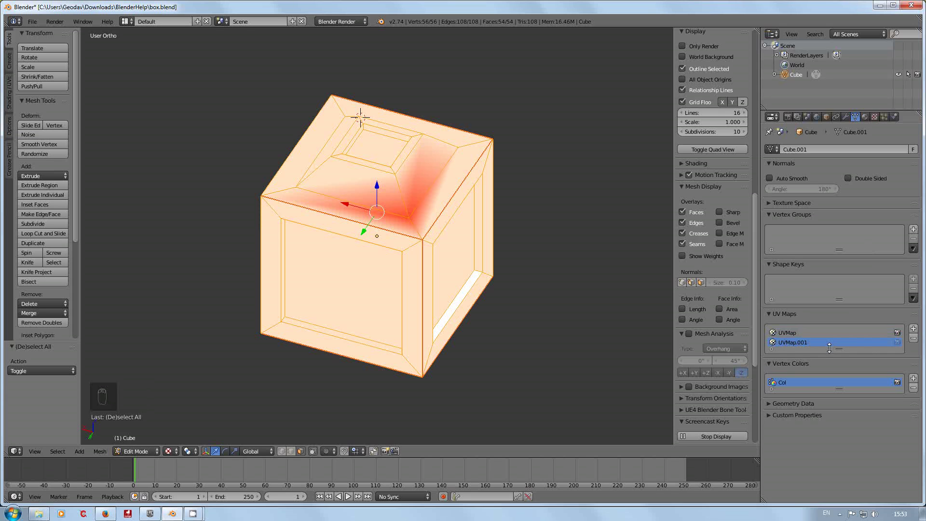
left_click(130, 23)
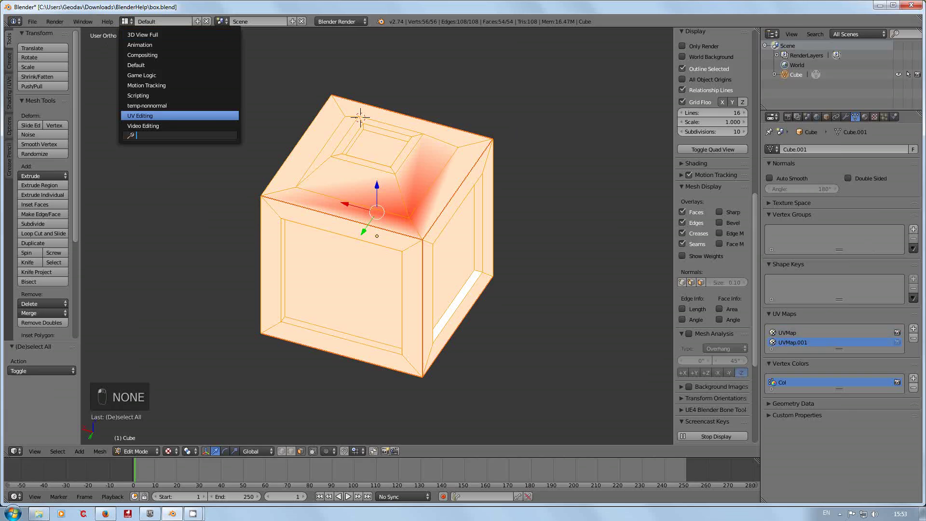
left_click(140, 116)
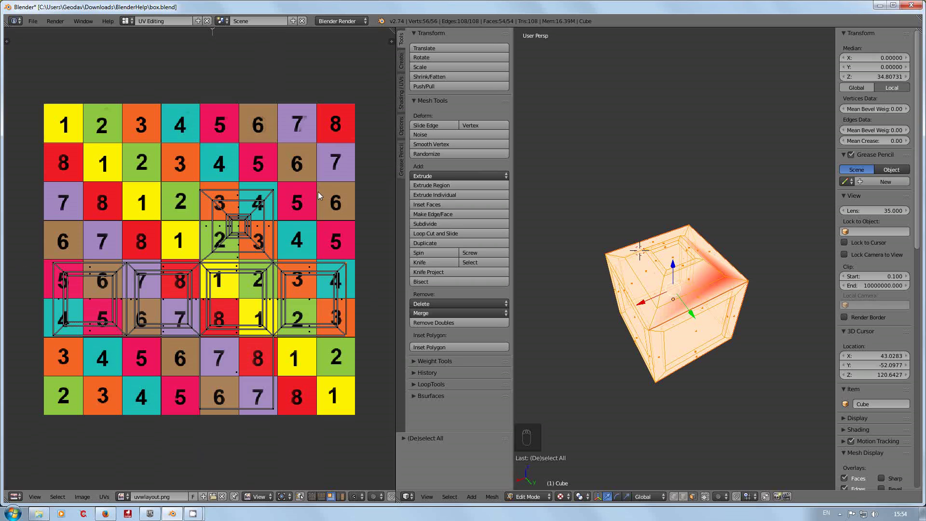
Return to the Default screen layout and make UVMap the active UV map
left_click(134, 23)
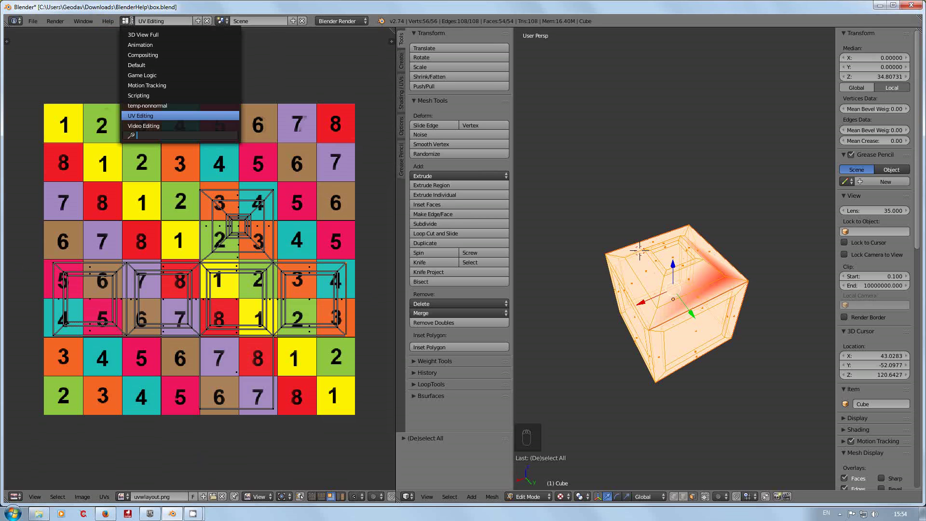
left_click(140, 63)
left_click(787, 333)
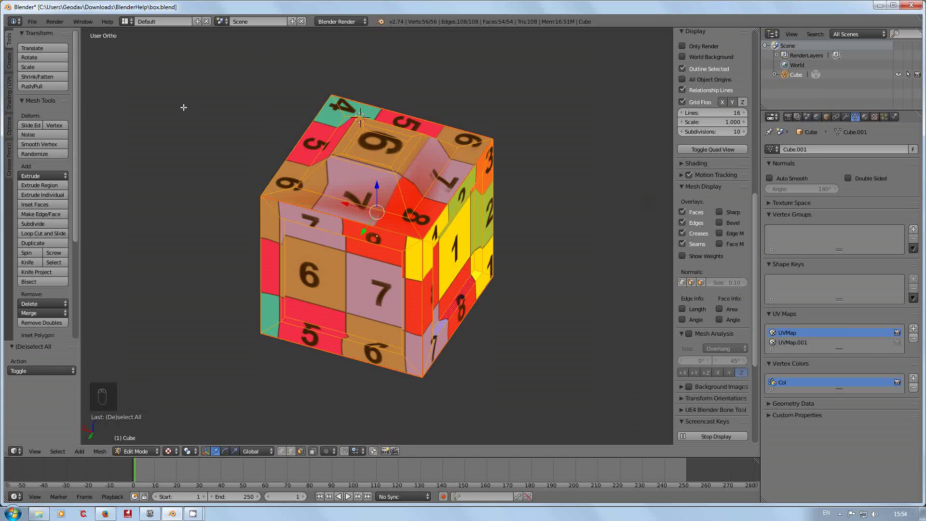
Switch to the UV Editing screen layout and deselect all UVs in the UV editor
left_click(128, 21)
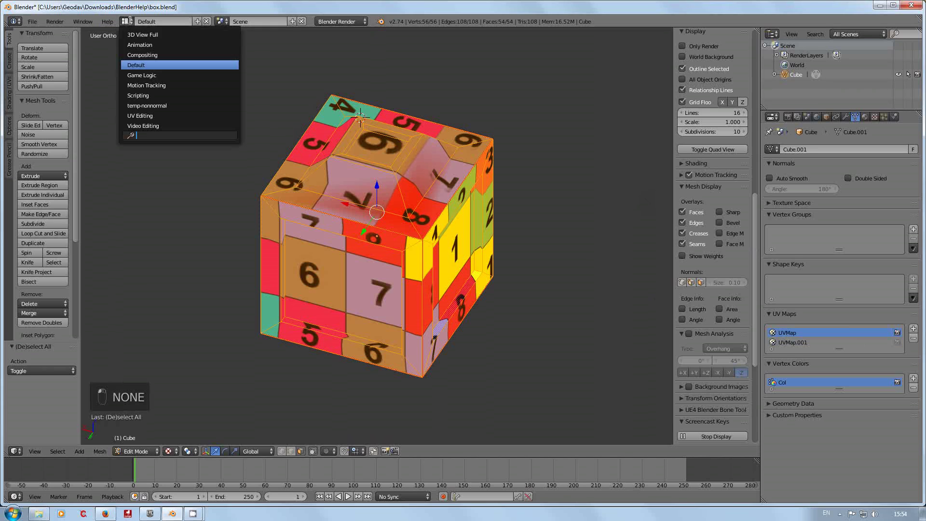
left_click(142, 116)
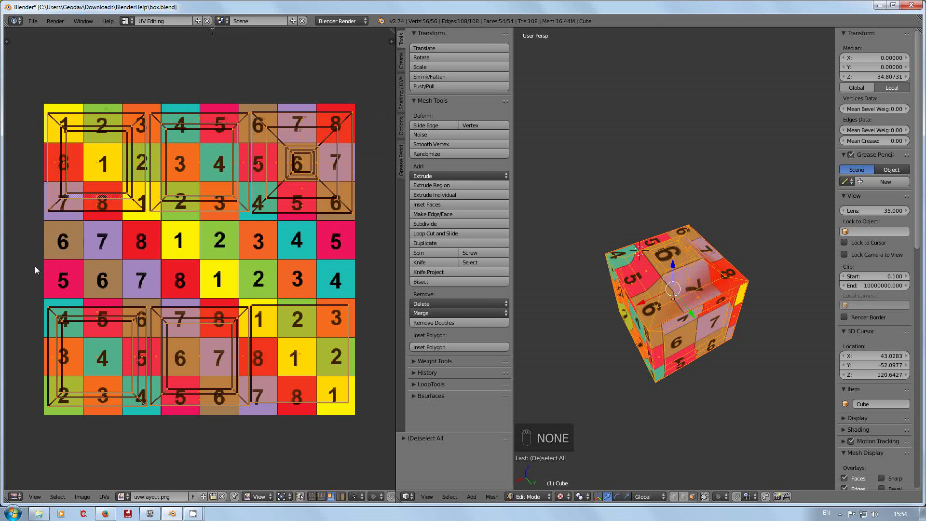
key("a")
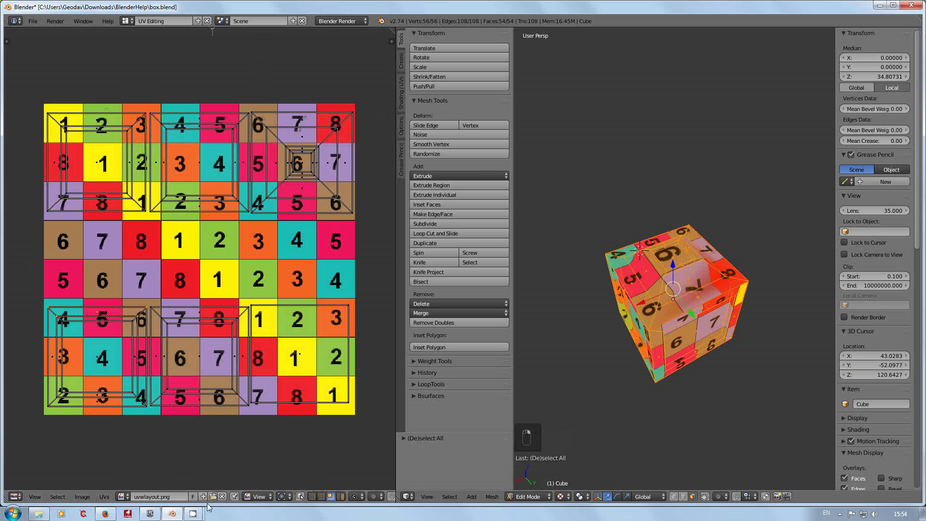
Box-select the upper-left UV island, then select only the top border face of the upper middle island
key("b")
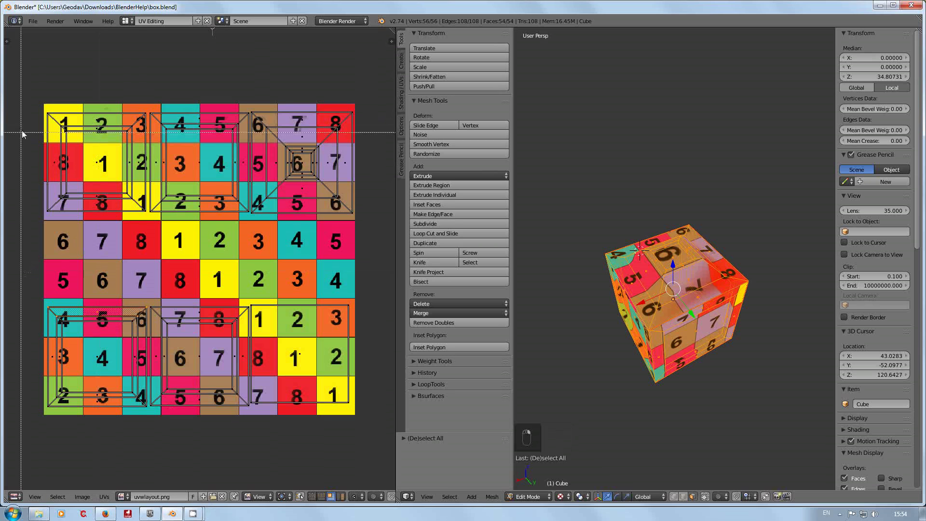
left_click_drag(33, 100, 148, 230)
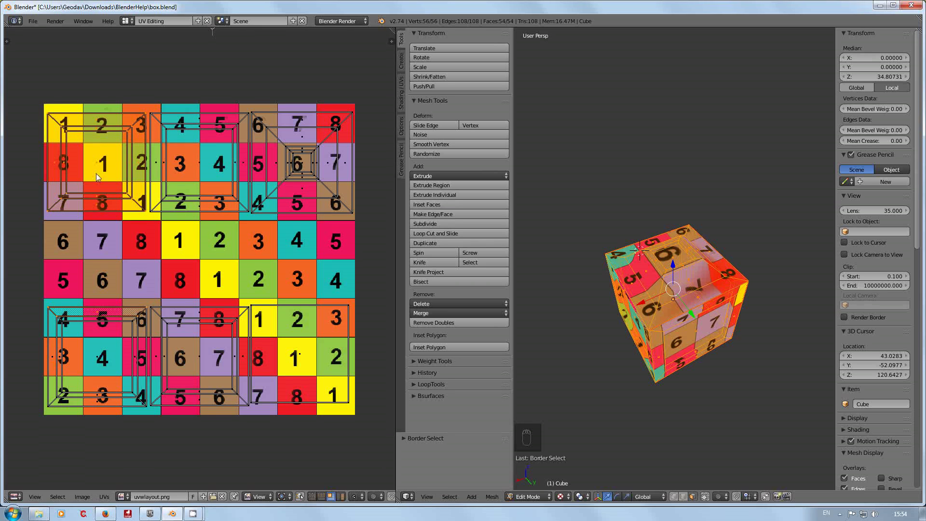
left_click(232, 55)
right_click(178, 93)
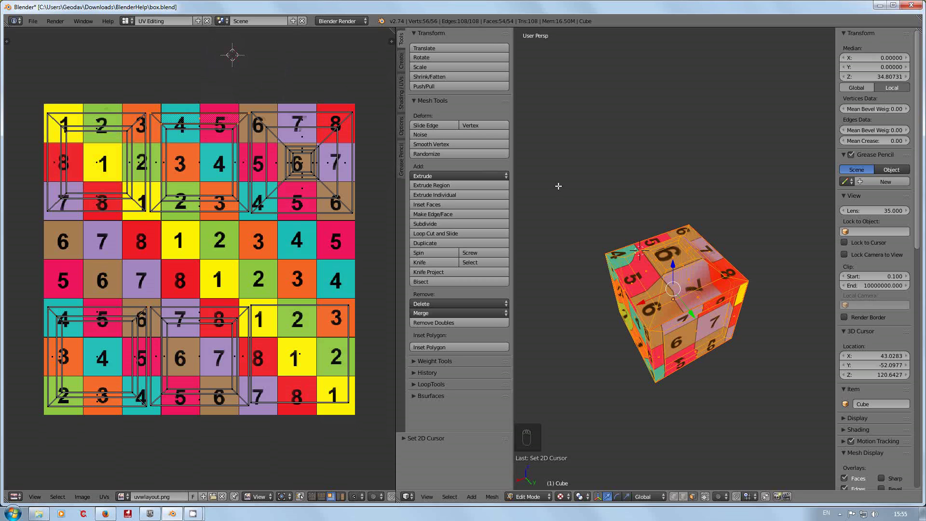
Examine the numbered texture on the box's sides from several angles, comparing each side with its island in the UV layout
middle_click_drag(601, 327, 625, 310)
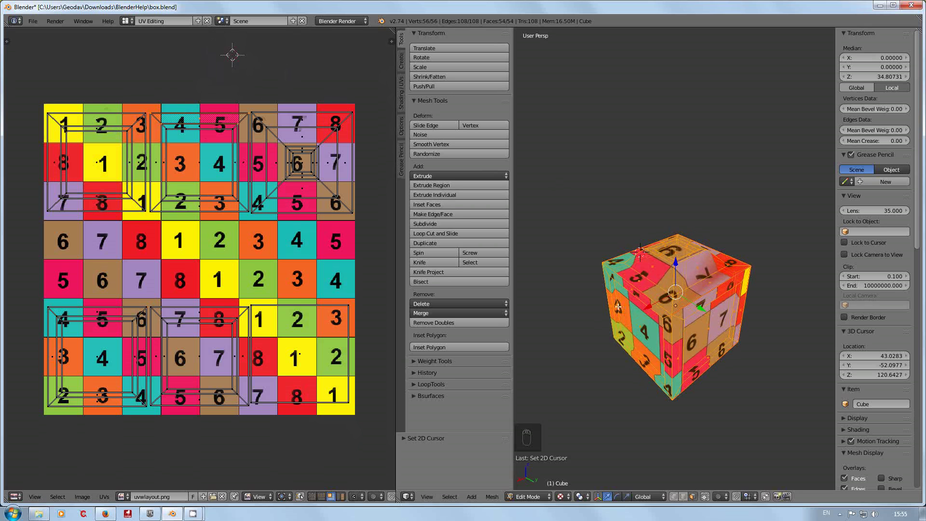
scroll(706, 356, "up", 2)
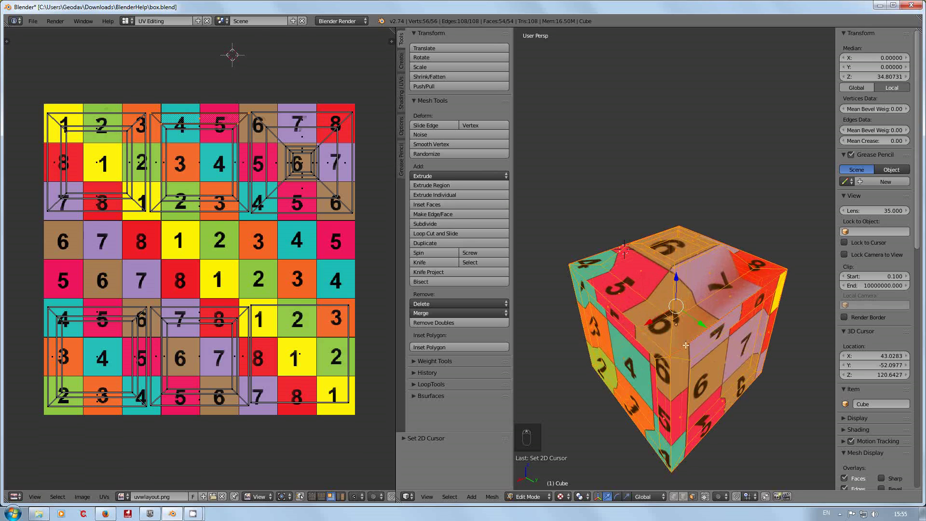
mouse_move(677, 343)
middle_mouse_down()
mouse_move(678, 318)
mouse_move(679, 334)
middle_mouse_up()
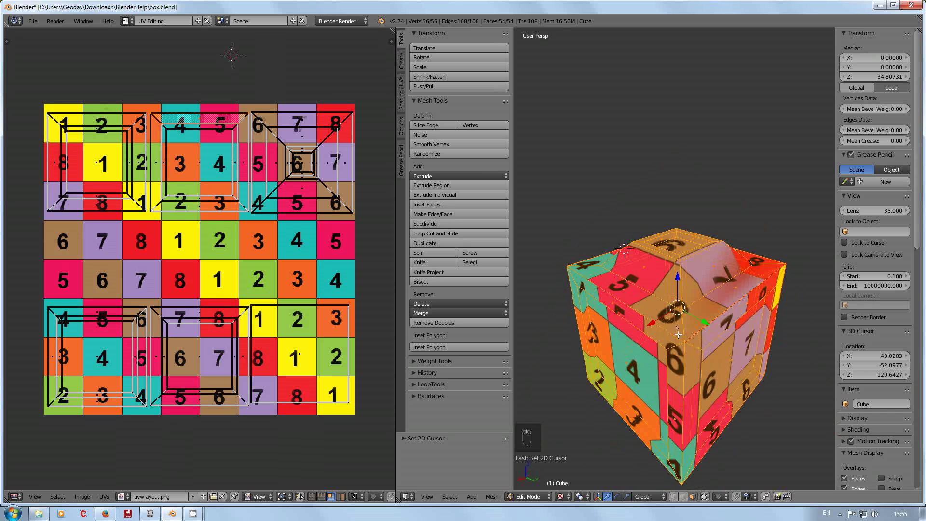
scroll(679, 334, "down", 1)
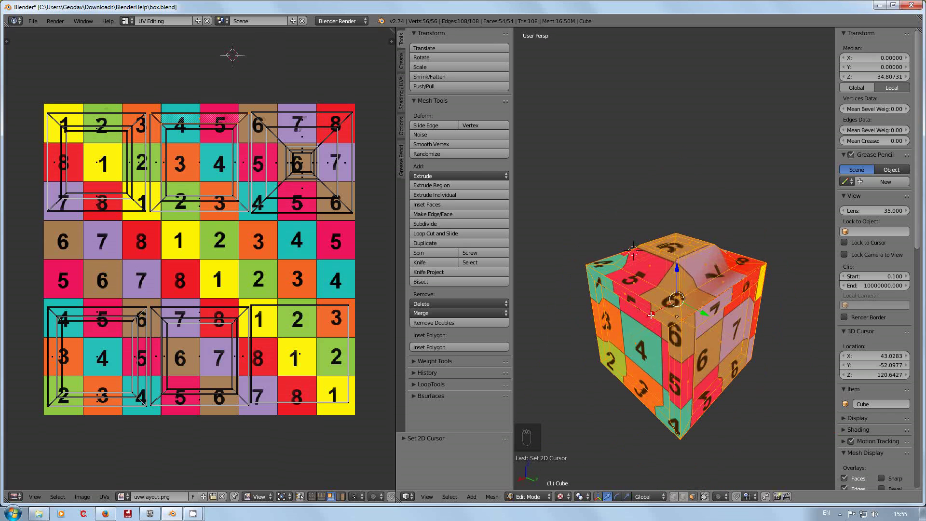
middle_click_drag(708, 334, 618, 306)
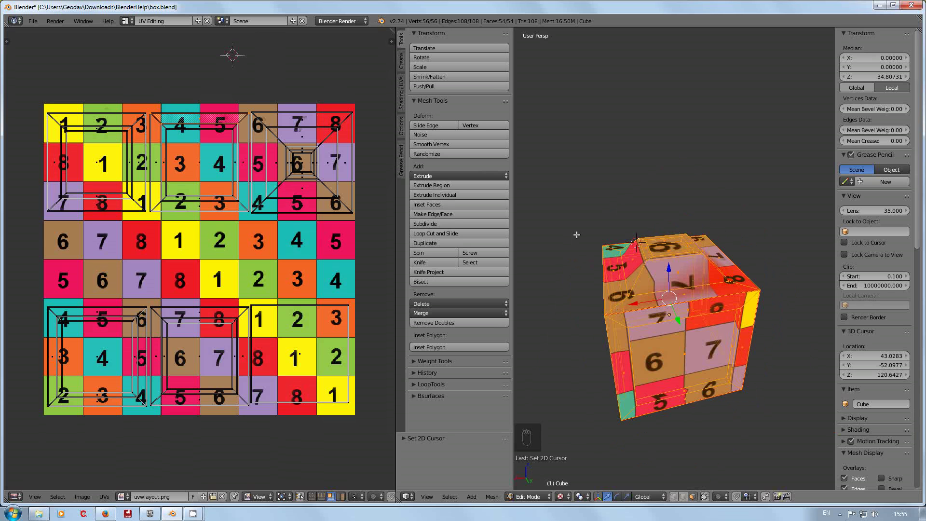
middle_click_drag(598, 250, 669, 248)
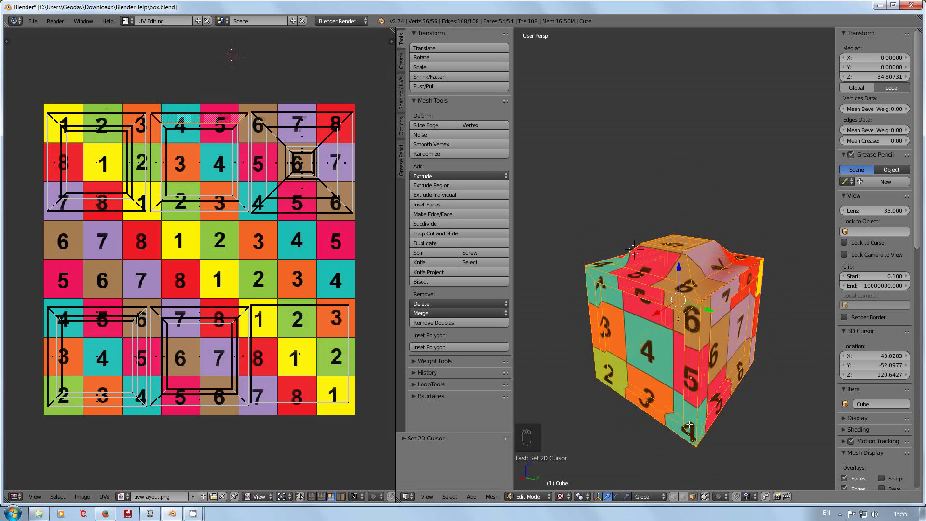
mouse_move(653, 412)
middle_mouse_down()
mouse_move(619, 380)
mouse_move(829, 423)
mouse_move(567, 418)
mouse_move(668, 418)
mouse_move(639, 416)
middle_mouse_up()
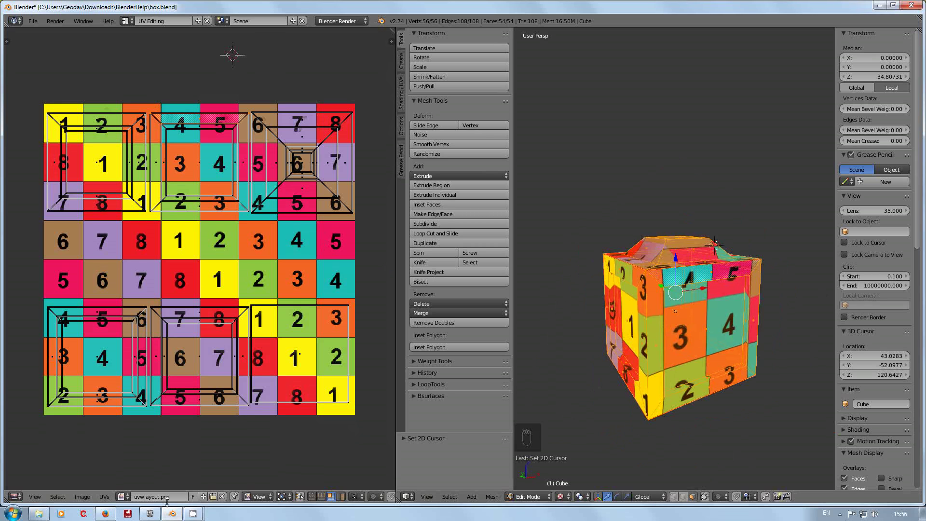
Create a blank black 1024 × 1024 px image named mask_green without alpha for the UV layout
left_click(123, 496)
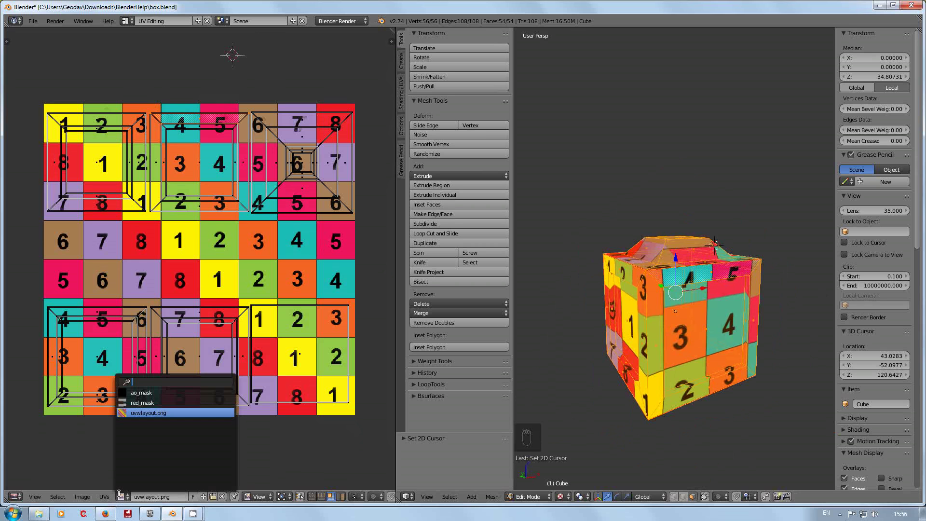
left_click(81, 497)
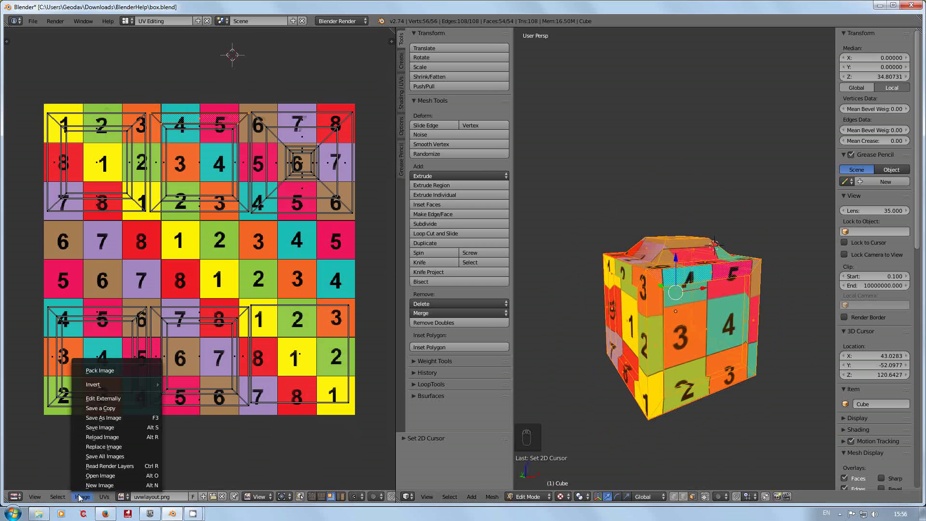
left_click(107, 485)
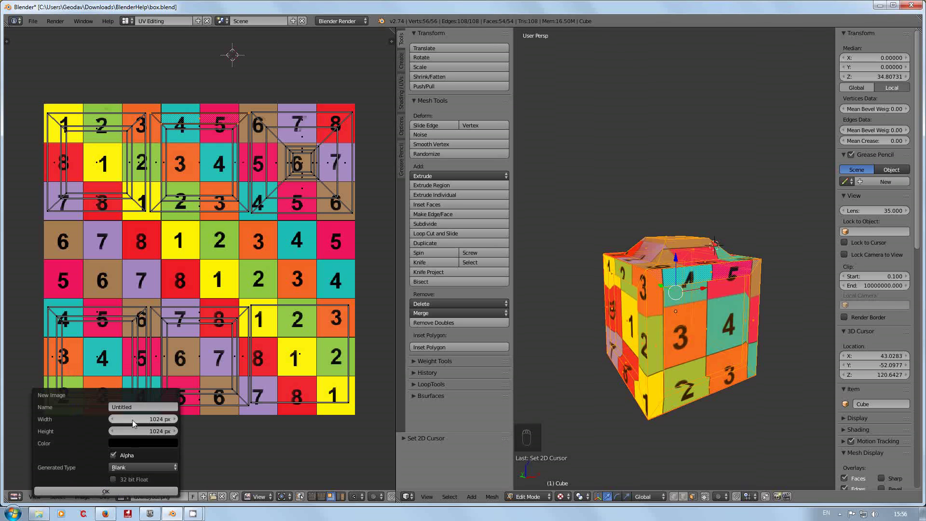
left_click(140, 408)
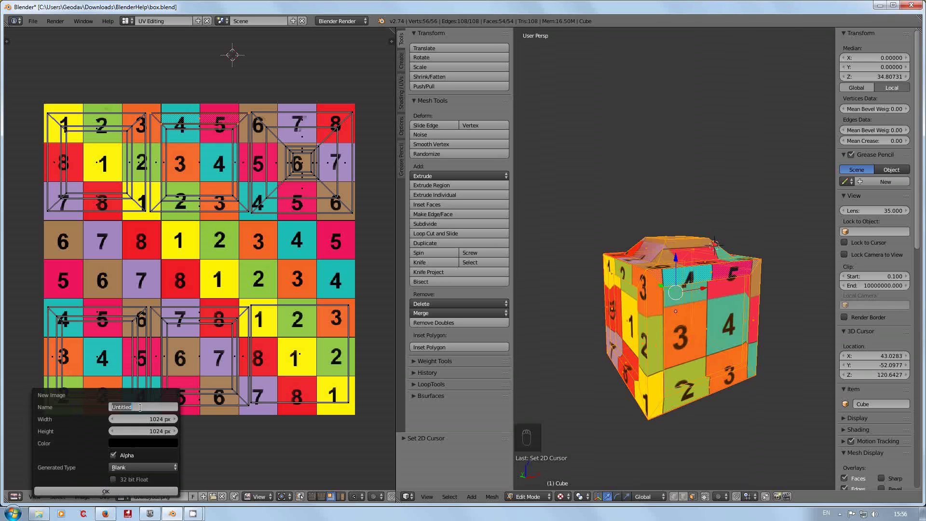
type("mask_green")
key("Return")
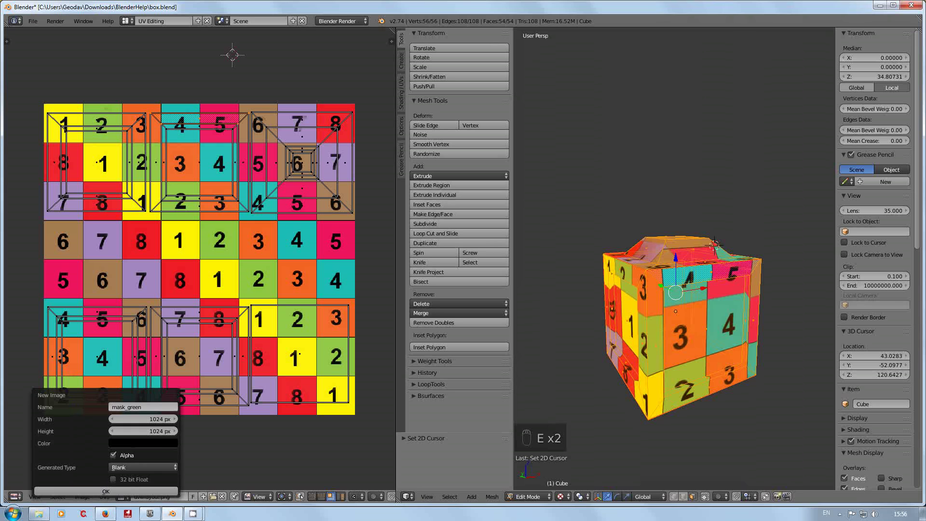
left_click(112, 454)
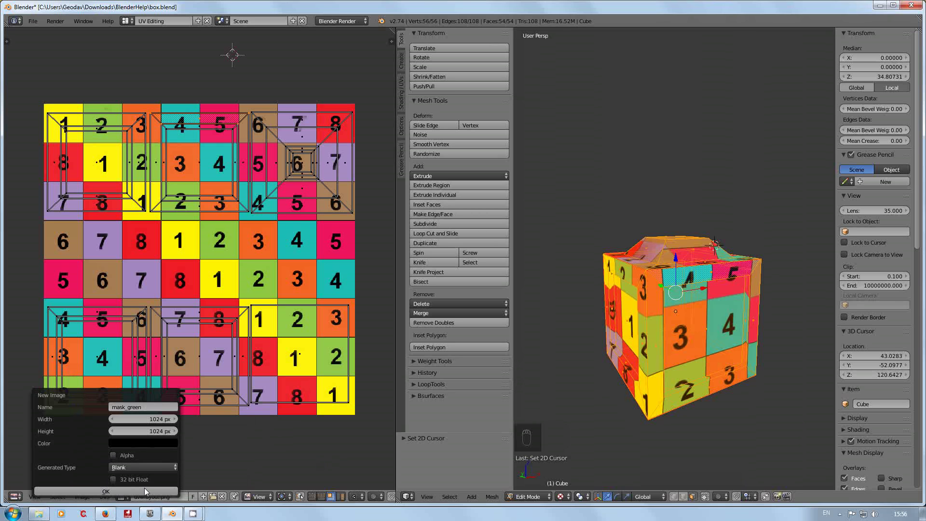
left_click(105, 492)
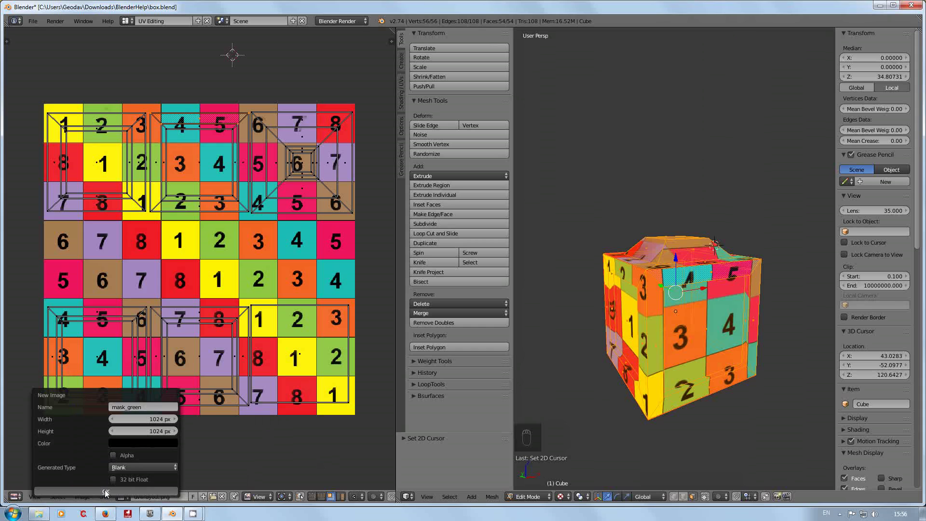
scroll(266, 282, "down", 4)
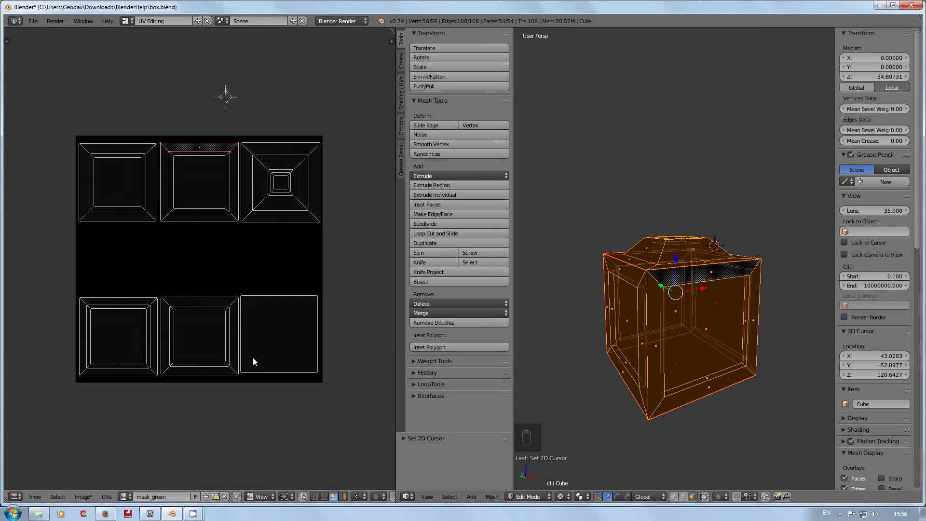
middle_click_drag(318, 316, 283, 317)
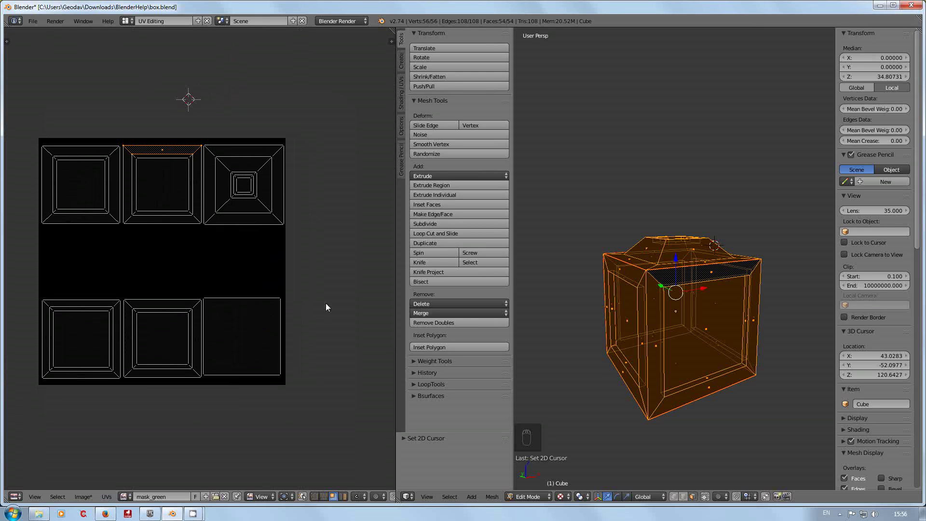
Save the new image as mask_green.png in the BlenderHelp folder
middle_click_drag(566, 292, 627, 299)
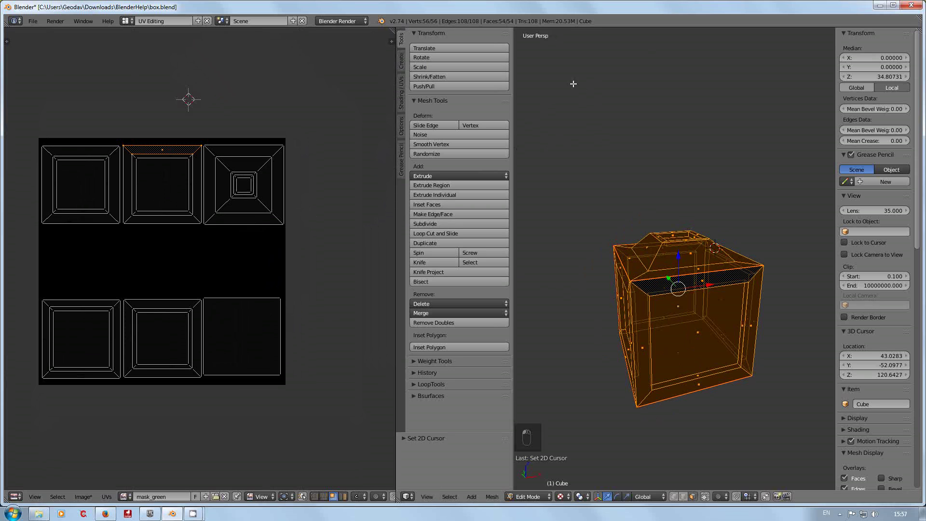
middle_click_drag(582, 180, 599, 214)
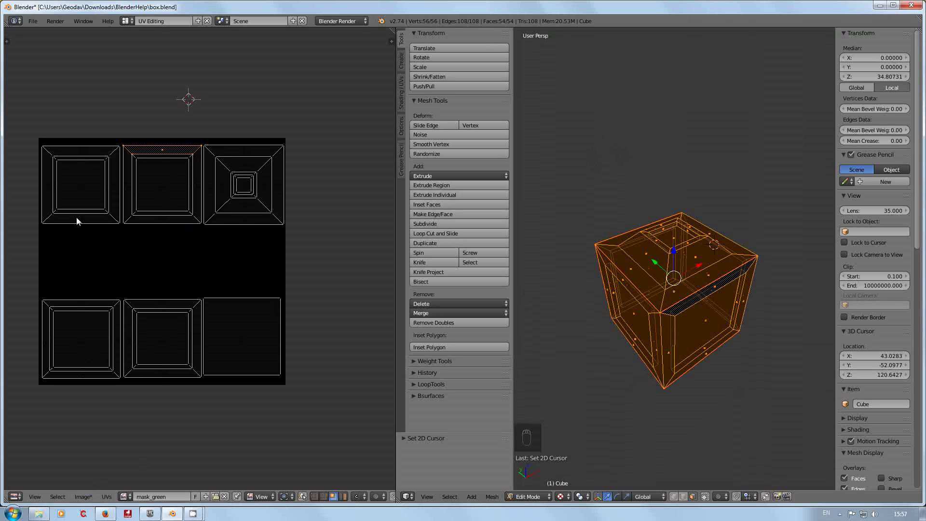
left_click(83, 496)
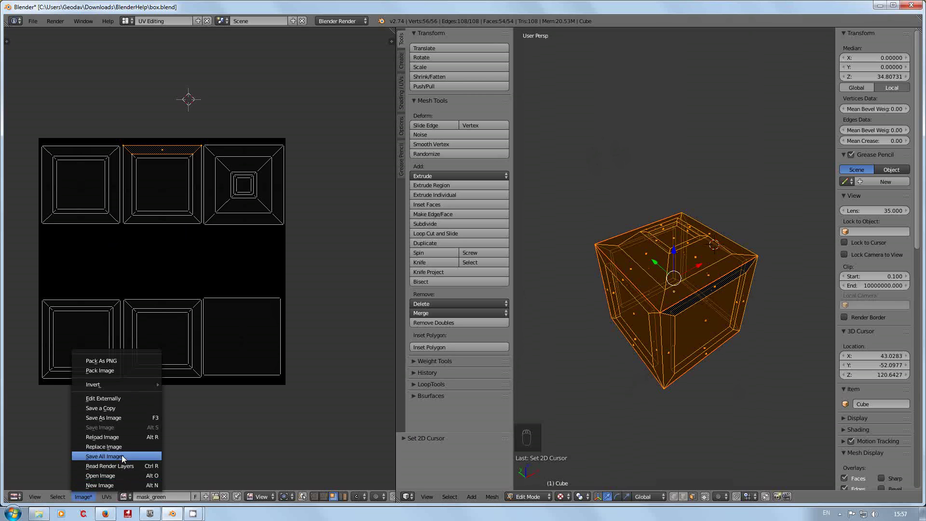
left_click(120, 417)
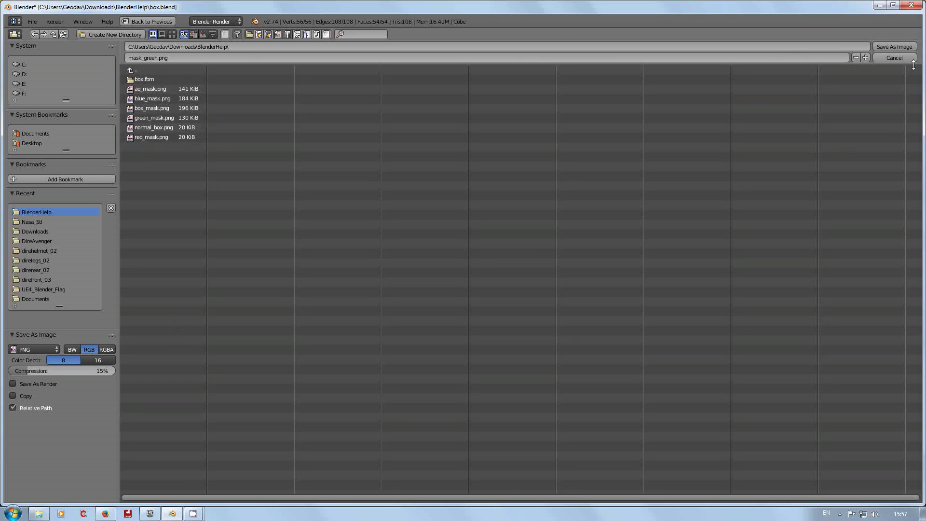
left_click(888, 47)
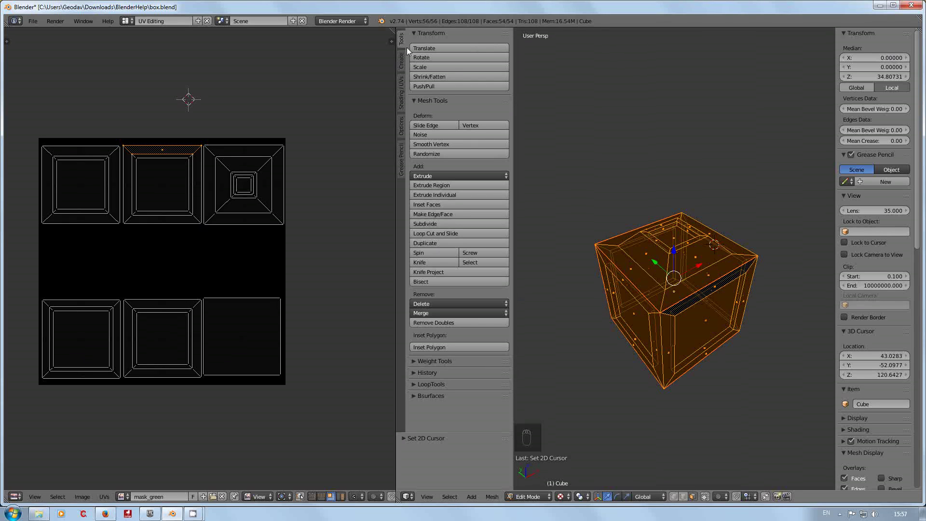
Put the box into Texture Paint mode and set mask_green as the canvas image
left_click(530, 497)
left_click(549, 501)
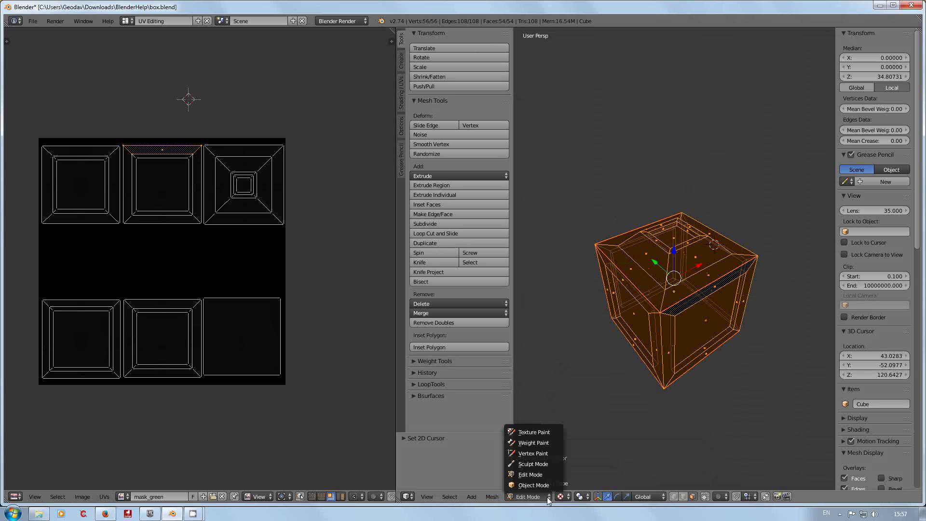
left_click(549, 433)
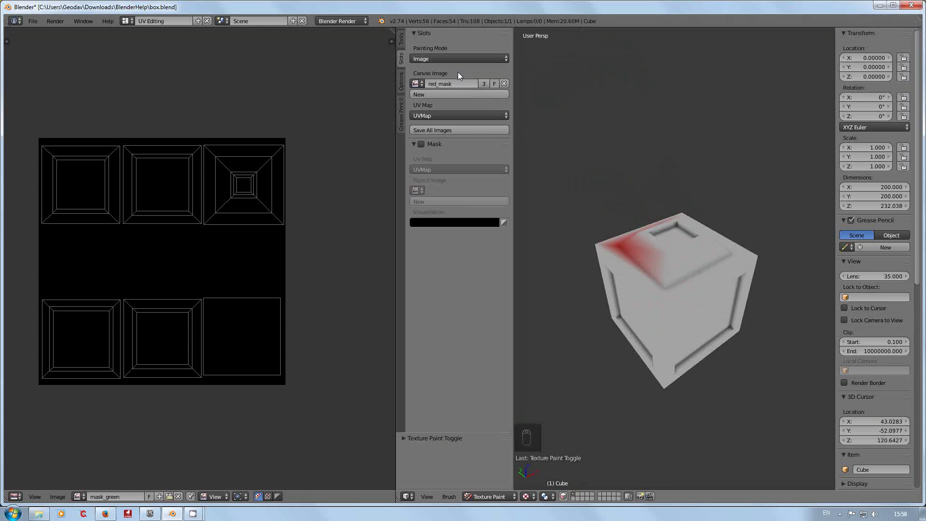
left_click(421, 84)
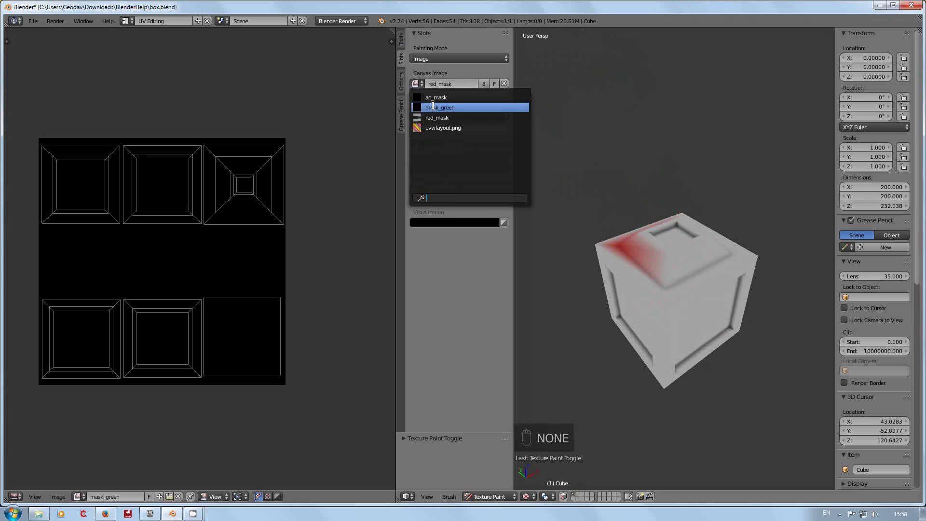
left_click(432, 108)
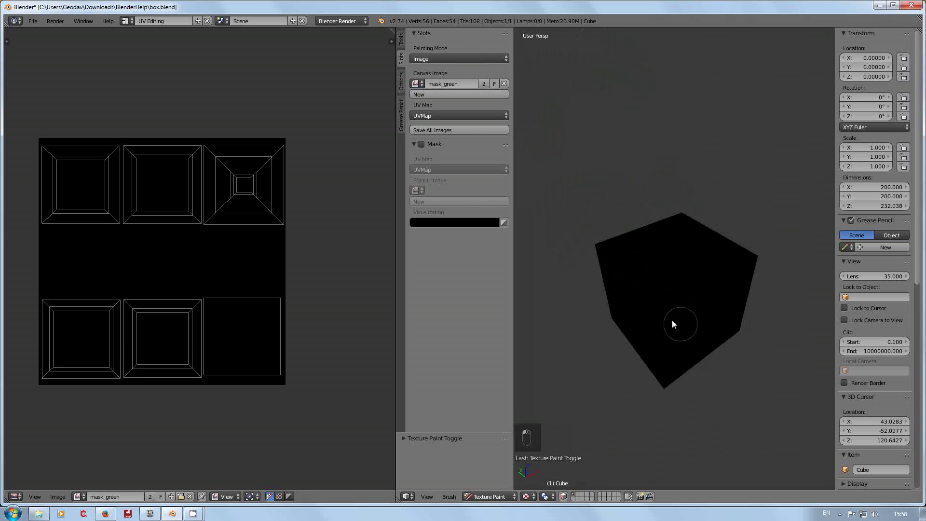
Try a short paint stroke on the box with the Fill brush and switch the brush to TexDraw
mouse_move(672, 320)
left_mouse_down()
mouse_move(670, 303)
mouse_move(699, 284)
mouse_move(624, 244)
mouse_move(659, 297)
mouse_move(647, 346)
mouse_move(679, 322)
left_mouse_up()
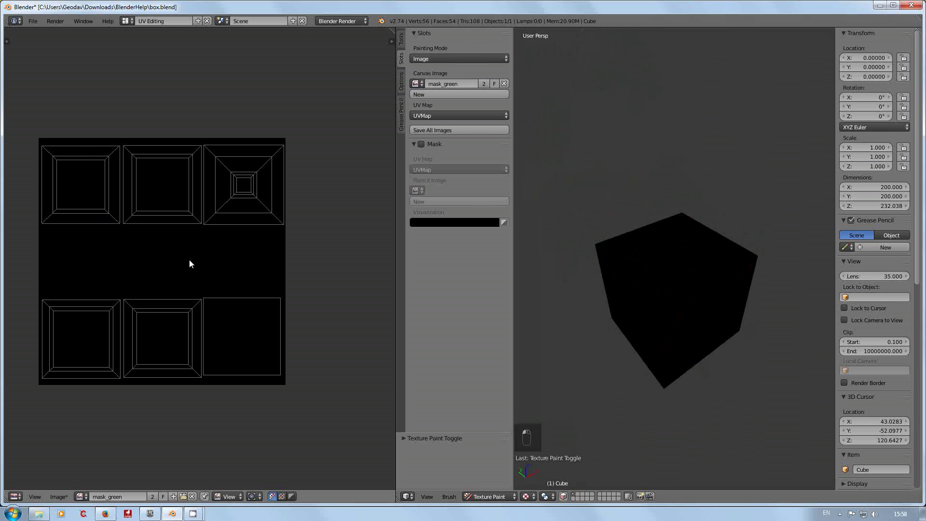
left_click(402, 42)
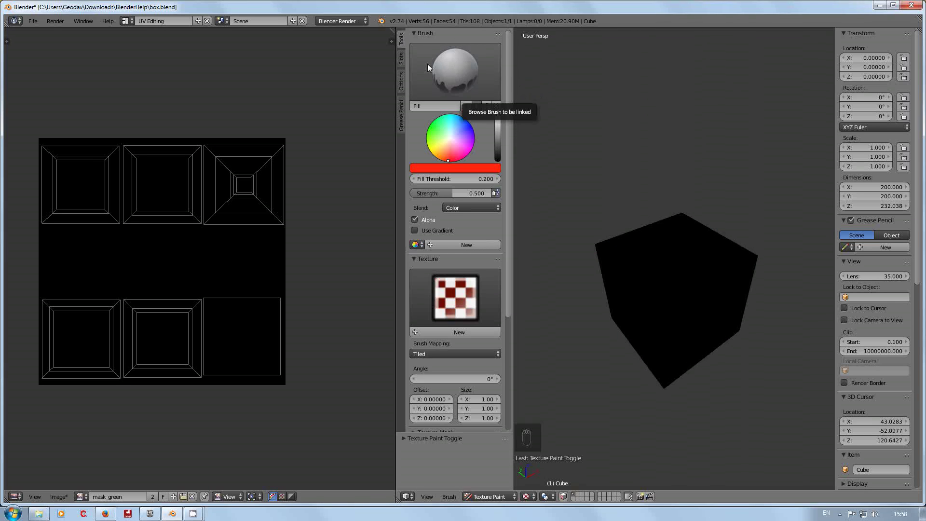
left_click(456, 65)
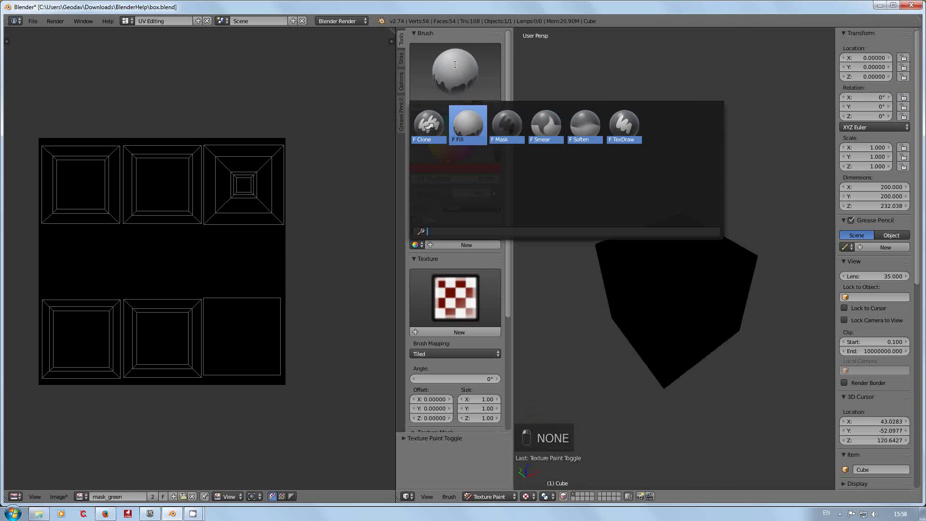
left_click(625, 128)
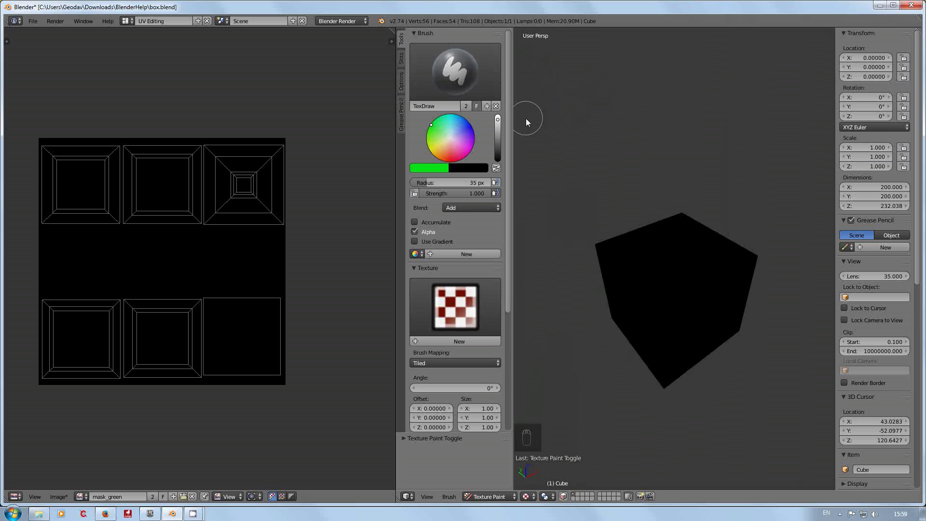
Paint a green TexDraw stroke along the box's upper edges, try the Color blend mode and return the brush to Add
mouse_move(606, 246)
left_mouse_down()
mouse_move(652, 297)
mouse_move(769, 253)
left_mouse_up()
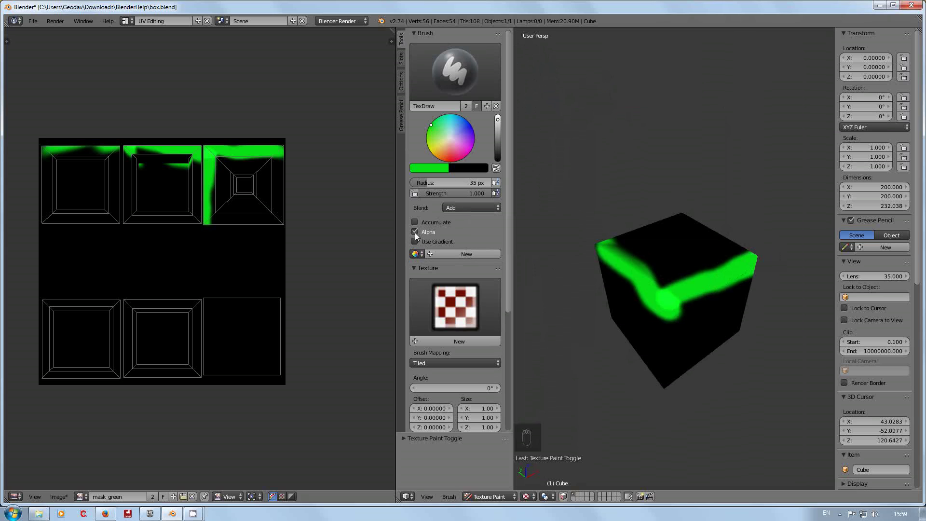
left_click(473, 208)
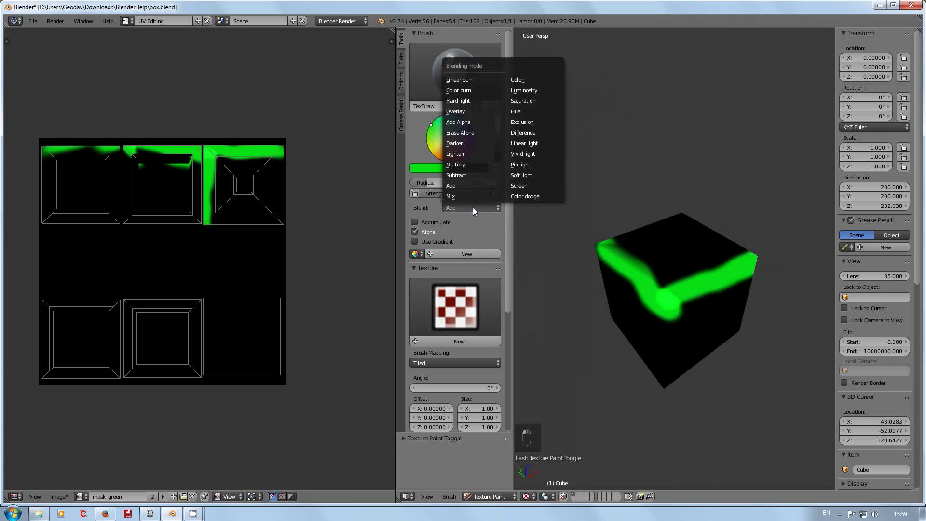
left_click(522, 80)
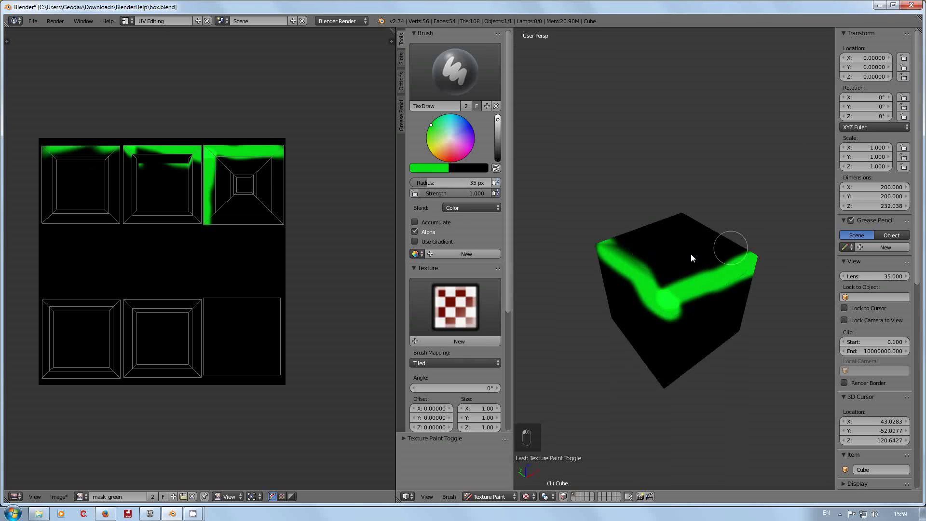
left_click(414, 232)
left_click(473, 208)
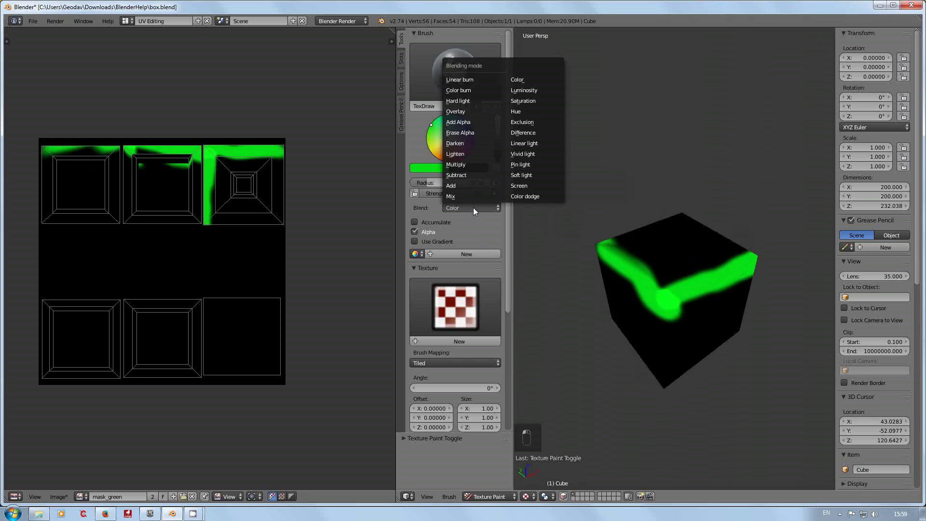
left_click(459, 185)
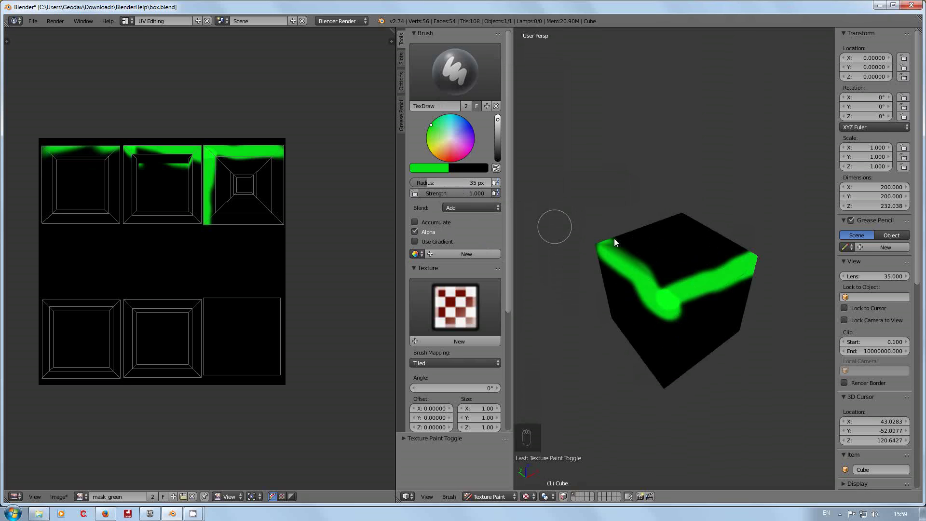
Paint green over the box's two visible sides, darken the brush colour and cover the top and remaining black patches
mouse_move(693, 265)
left_mouse_down()
mouse_move(667, 285)
mouse_move(716, 262)
mouse_move(672, 292)
mouse_move(603, 305)
mouse_move(719, 308)
mouse_move(730, 333)
mouse_move(639, 367)
mouse_move(732, 309)
mouse_move(606, 340)
mouse_move(649, 358)
mouse_move(693, 352)
mouse_move(654, 384)
mouse_move(682, 372)
left_mouse_up()
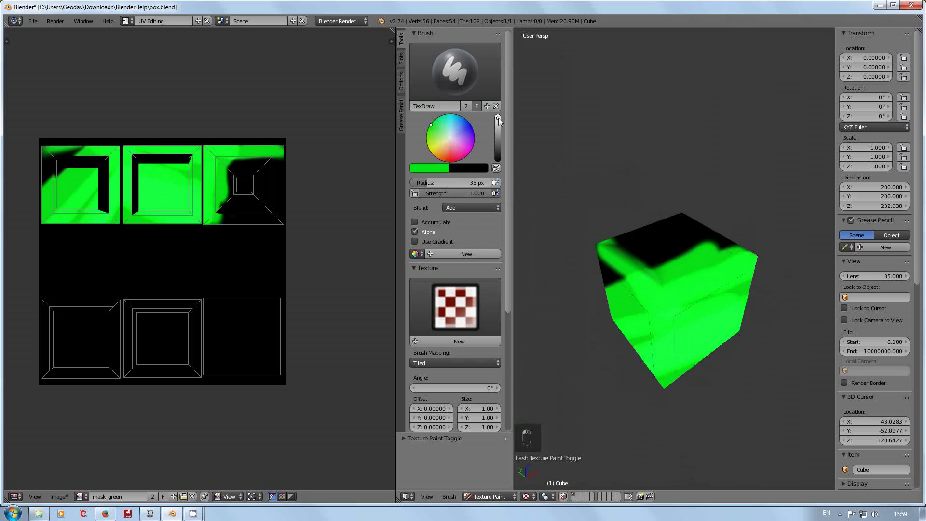
left_click_drag(498, 117, 502, 131)
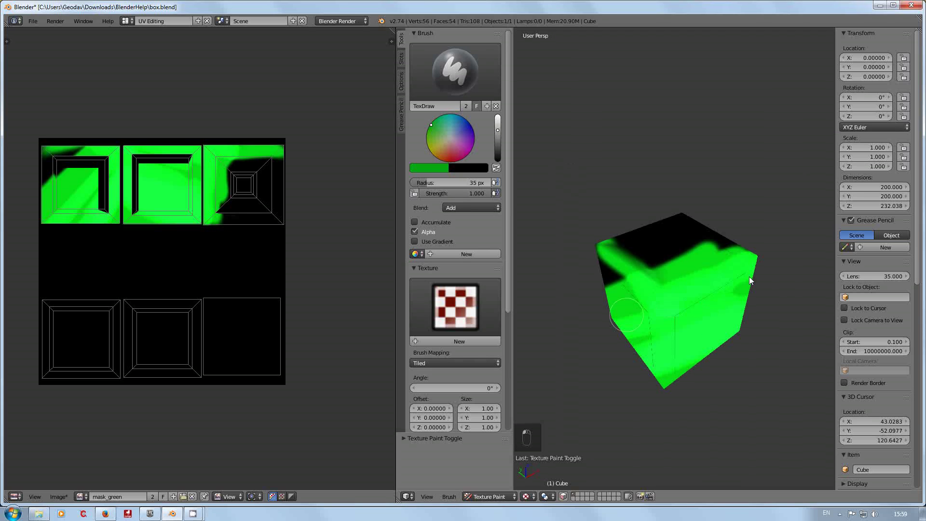
mouse_move(652, 295)
left_mouse_down()
mouse_move(666, 250)
mouse_move(691, 232)
mouse_move(592, 271)
mouse_move(696, 216)
mouse_move(563, 248)
mouse_move(665, 207)
mouse_move(630, 284)
left_mouse_up()
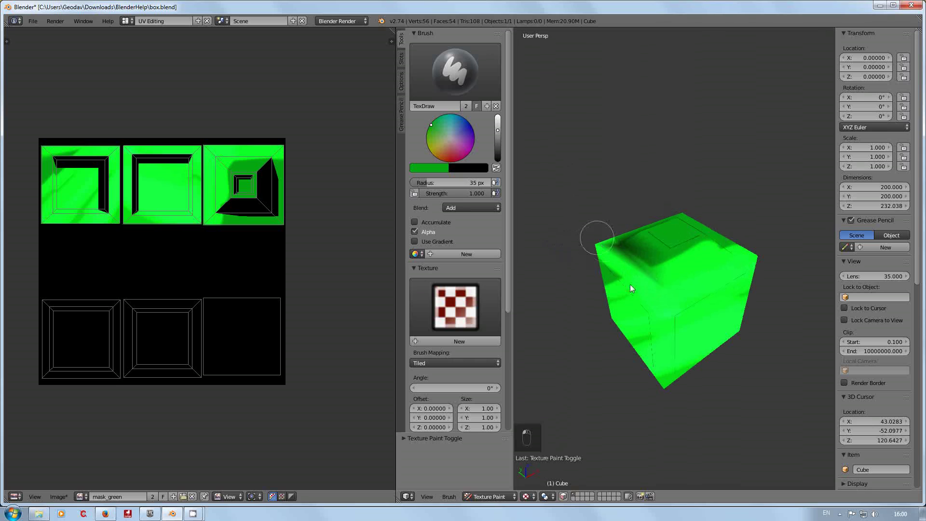
left_click_drag(693, 299, 647, 282)
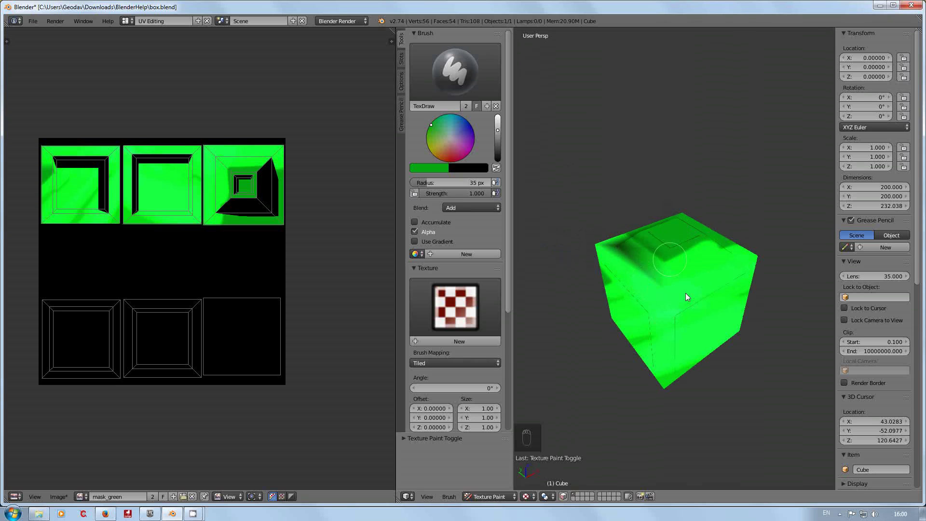
mouse_move(647, 244)
left_mouse_down()
mouse_move(682, 319)
mouse_move(647, 213)
mouse_move(687, 305)
left_mouse_up()
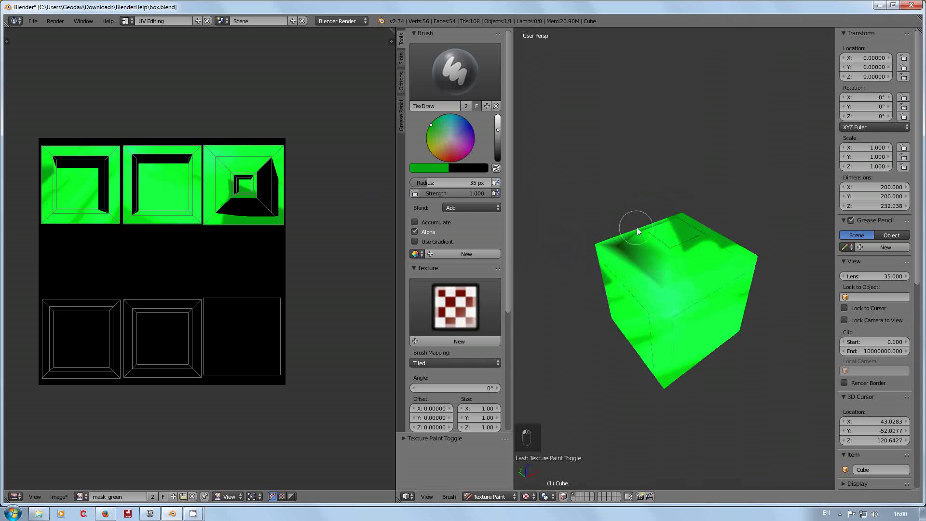
Flood the painted box with red using the Fill brush in Color blend mode, applying it repeatedly
left_click(461, 61)
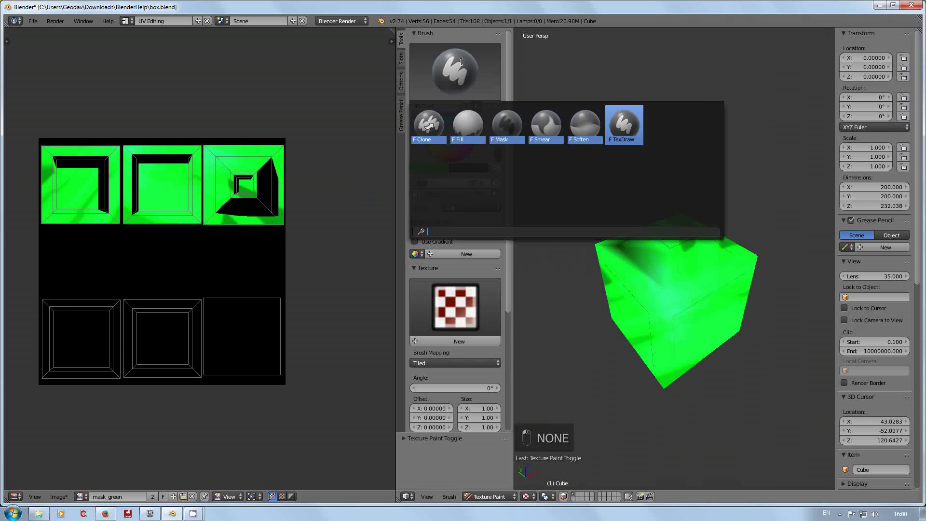
left_click(467, 124)
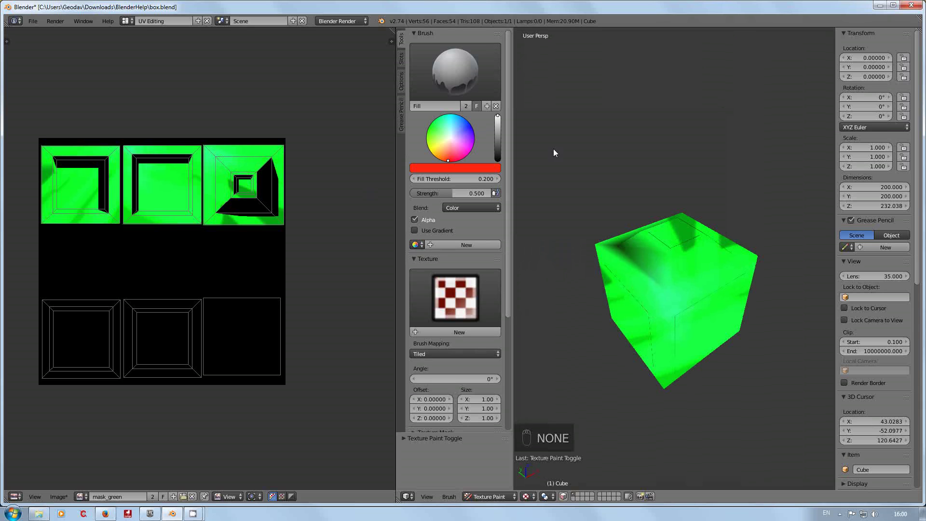
left_click(676, 258)
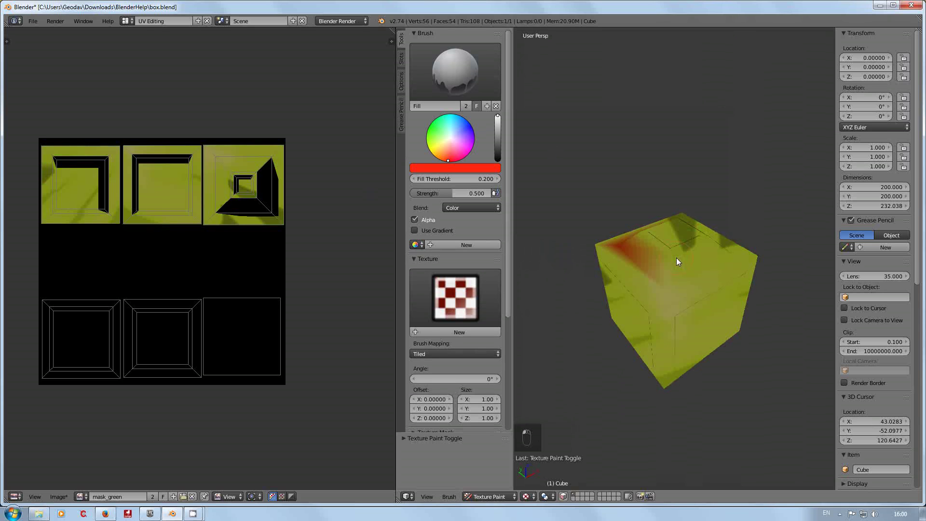
left_click(676, 257)
left_click(676, 258)
left_click(676, 258)
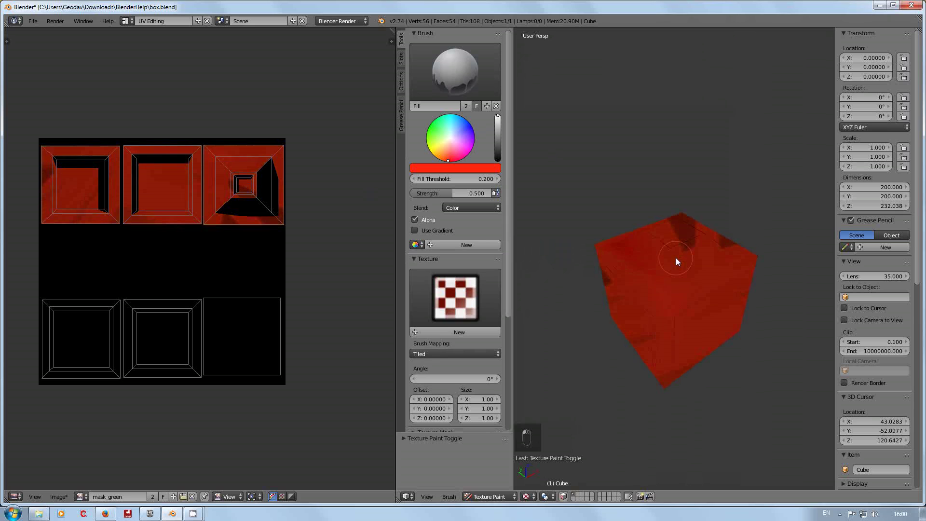
Change the Fill brush colour to green and flood the red areas of the box with it
left_click(434, 126)
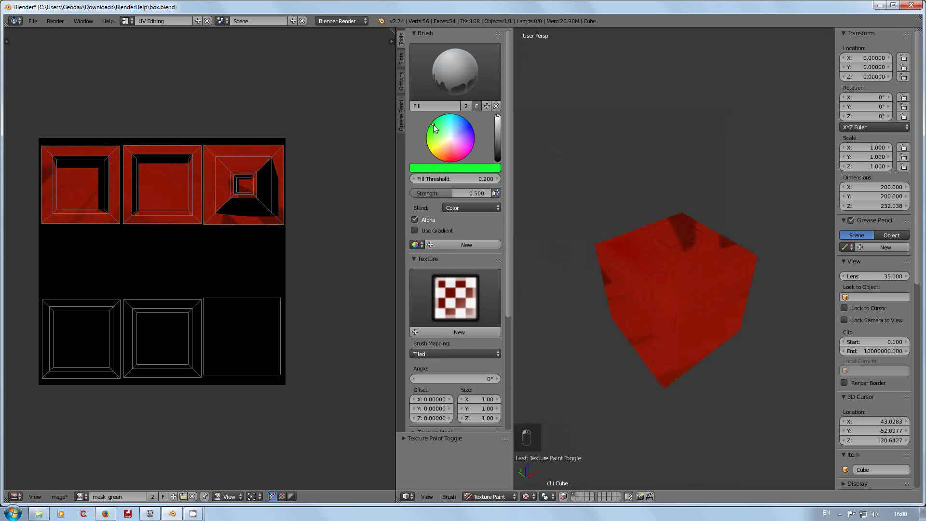
left_click(669, 274)
left_click(669, 274)
left_click(668, 274)
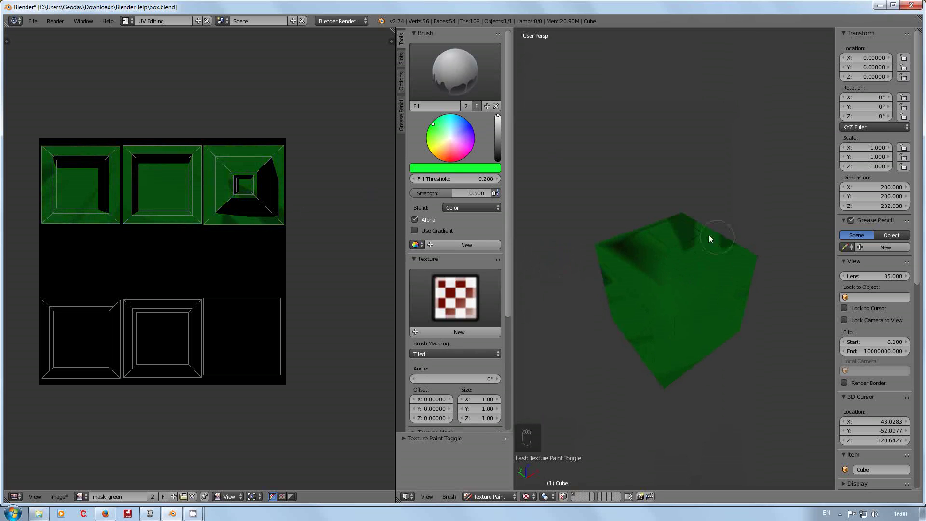
Brighten the box's sides and top with green TexDraw strokes and start painting the black side behind them
left_click(464, 74)
left_click(624, 125)
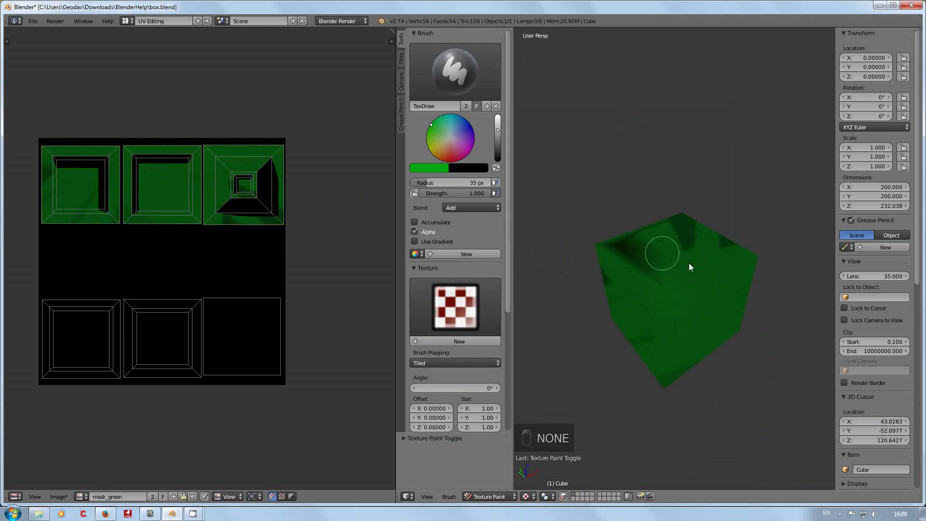
mouse_move(689, 248)
left_mouse_down()
mouse_move(670, 338)
mouse_move(642, 384)
mouse_move(613, 284)
mouse_move(579, 268)
mouse_move(594, 235)
left_mouse_up()
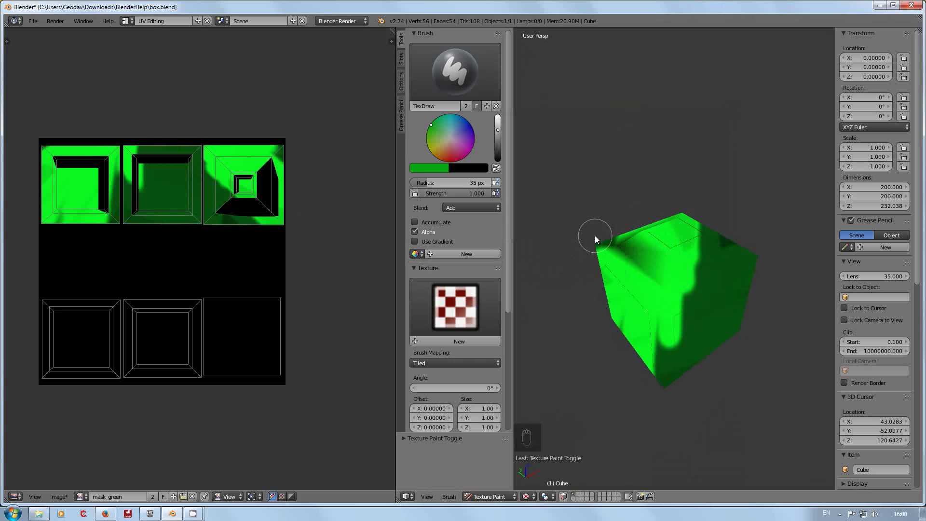
mouse_move(760, 234)
left_mouse_down()
mouse_move(715, 242)
mouse_move(730, 256)
mouse_move(715, 271)
mouse_move(714, 319)
mouse_move(738, 304)
mouse_move(648, 386)
left_mouse_up()
mouse_move(687, 352)
left_mouse_down()
mouse_move(734, 344)
mouse_move(740, 260)
left_mouse_up()
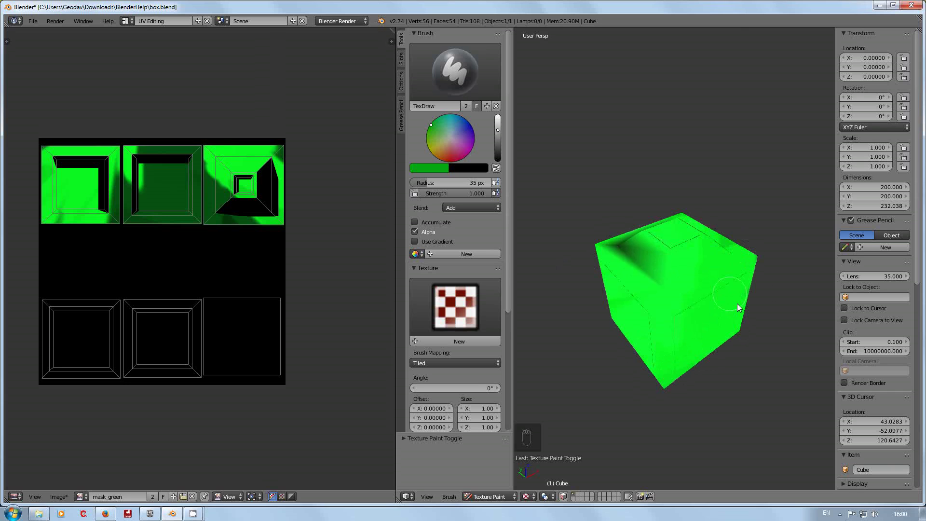
left_click_drag(737, 304, 673, 285)
middle_click_drag(662, 289, 777, 262)
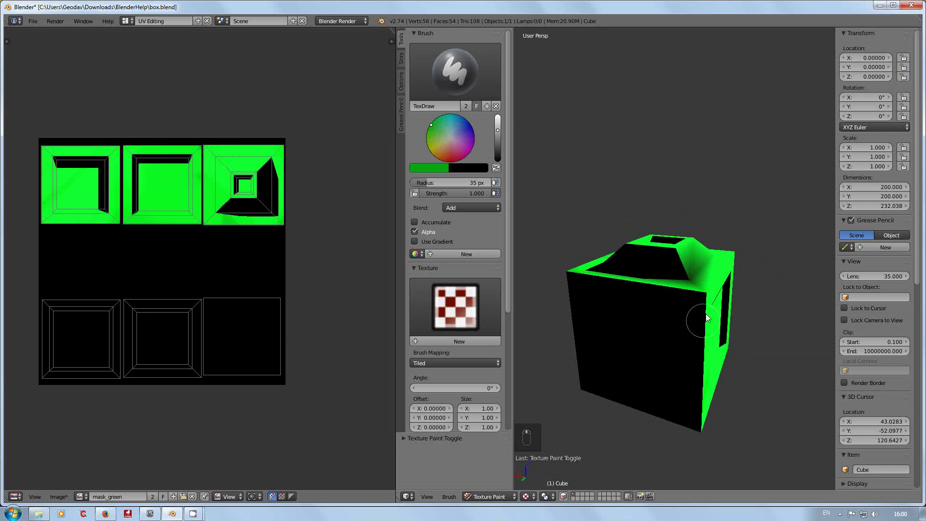
mouse_move(706, 314)
left_mouse_down()
mouse_move(563, 293)
mouse_move(684, 276)
mouse_move(621, 260)
mouse_move(609, 221)
left_mouse_up()
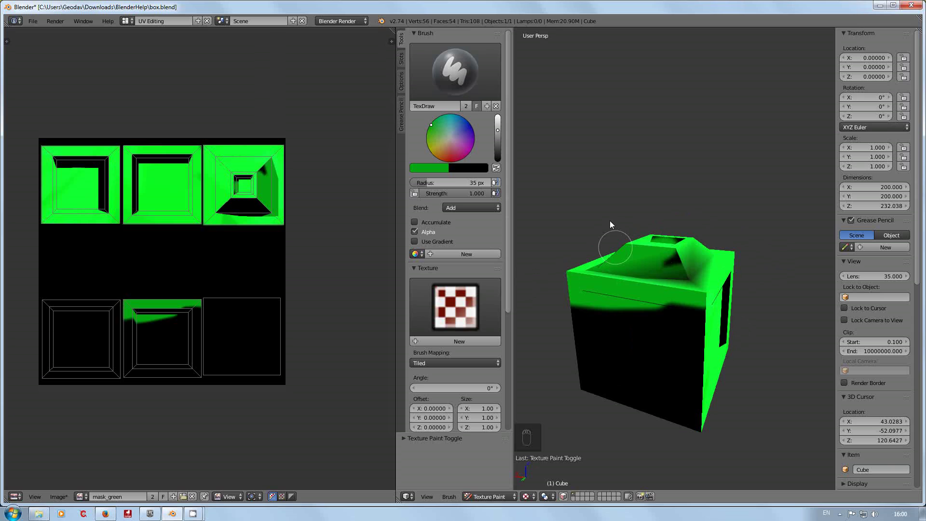
Set the TexDraw blend mode to Subtract and remove the green from the box's sides and top with broad strokes
left_click(463, 208)
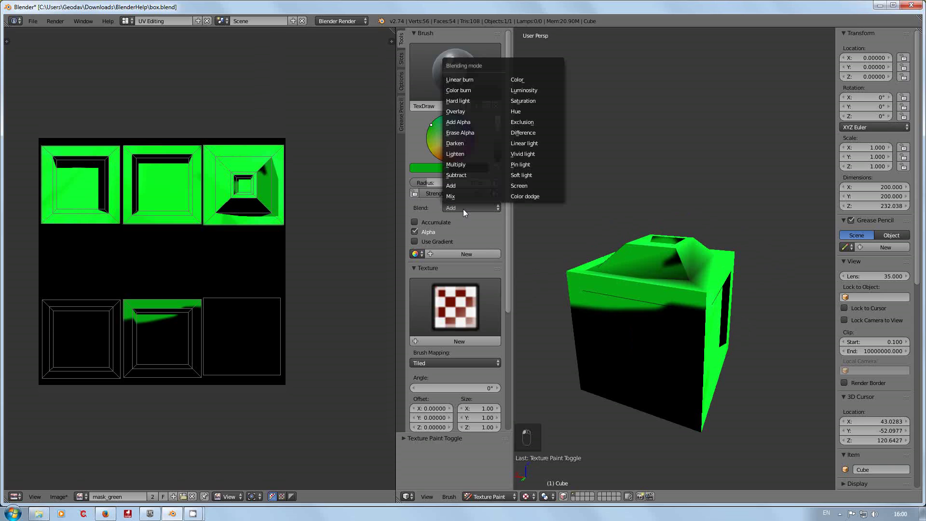
left_click(467, 175)
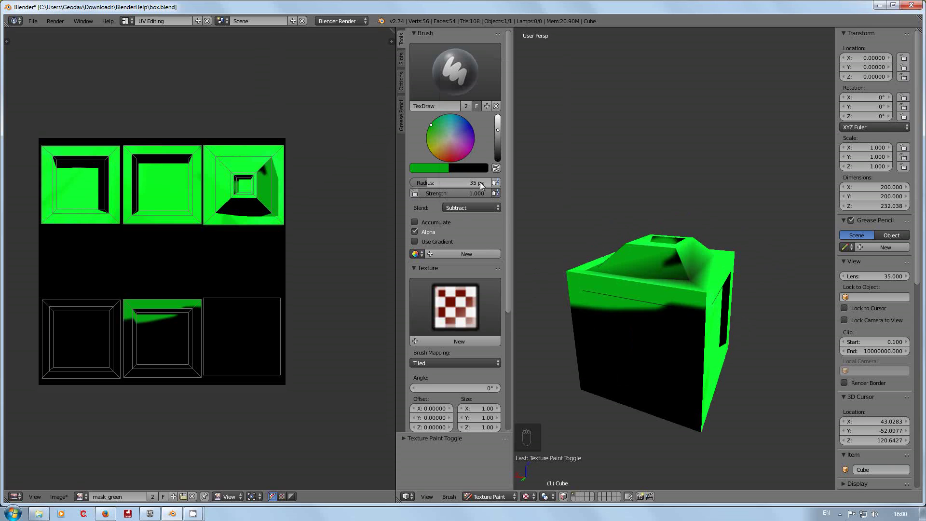
mouse_move(564, 283)
left_mouse_down()
mouse_move(576, 293)
mouse_move(671, 282)
mouse_move(694, 277)
mouse_move(685, 263)
mouse_move(632, 244)
mouse_move(658, 314)
mouse_move(696, 360)
mouse_move(722, 292)
mouse_move(719, 412)
mouse_move(726, 330)
left_mouse_up()
middle_click_drag(727, 330, 579, 319)
mouse_move(600, 266)
left_mouse_down()
mouse_move(693, 281)
mouse_move(610, 305)
mouse_move(604, 283)
mouse_move(615, 311)
mouse_move(600, 365)
mouse_move(683, 377)
mouse_move(702, 404)
mouse_move(740, 305)
mouse_move(705, 346)
mouse_move(707, 271)
mouse_move(687, 306)
mouse_move(697, 376)
mouse_move(705, 336)
mouse_move(704, 374)
mouse_move(664, 354)
mouse_move(668, 315)
left_mouse_up()
mouse_move(648, 323)
left_mouse_down()
mouse_move(645, 248)
mouse_move(631, 258)
mouse_move(632, 283)
left_mouse_up()
middle_click_drag(632, 284, 703, 283)
mouse_move(703, 283)
left_mouse_down()
mouse_move(716, 277)
mouse_move(634, 285)
mouse_move(596, 273)
mouse_move(629, 362)
mouse_move(647, 309)
mouse_move(644, 369)
left_mouse_up()
mouse_move(644, 369)
middle_mouse_down()
mouse_move(730, 320)
mouse_move(755, 324)
mouse_move(760, 352)
middle_mouse_up()
Set TexDraw's blend mode to Color, switch to the Fill brush and try filling the box green with Alpha on and off
left_click(467, 207)
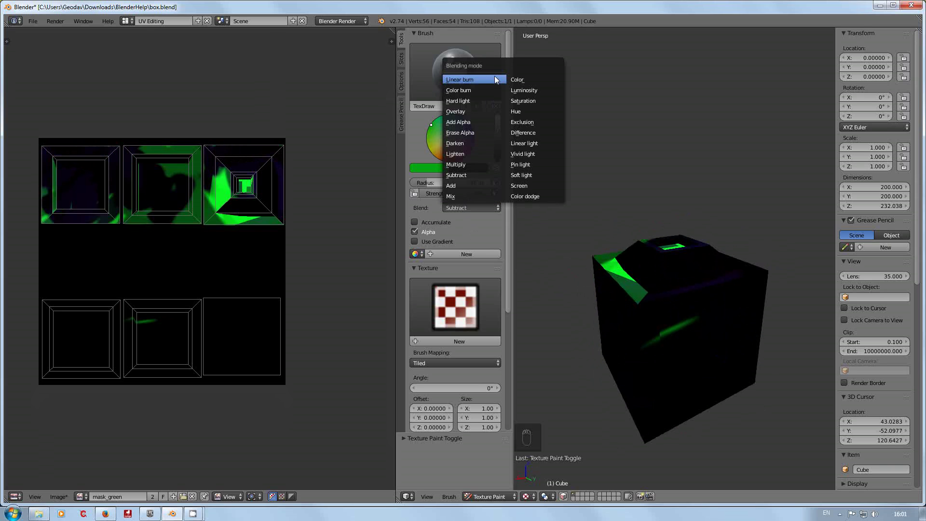
left_click(467, 207)
left_click(467, 207)
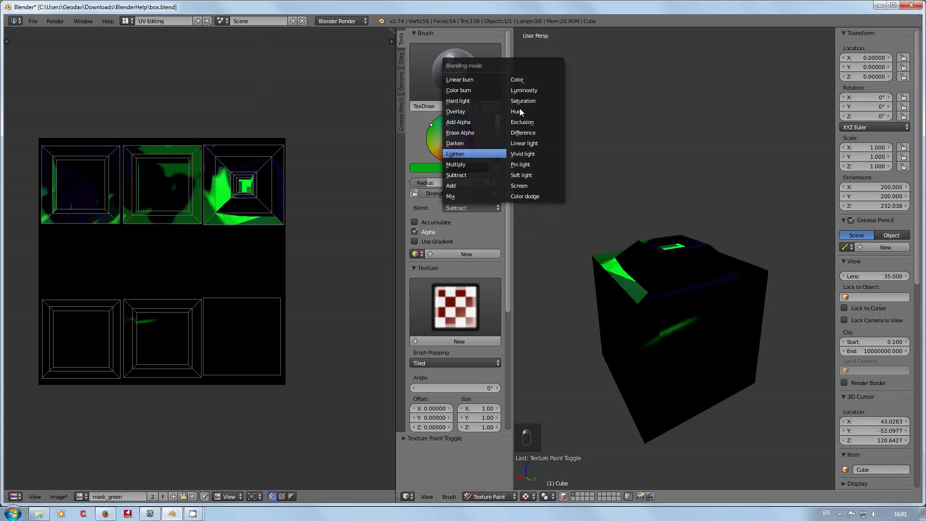
left_click(518, 80)
left_click(455, 73)
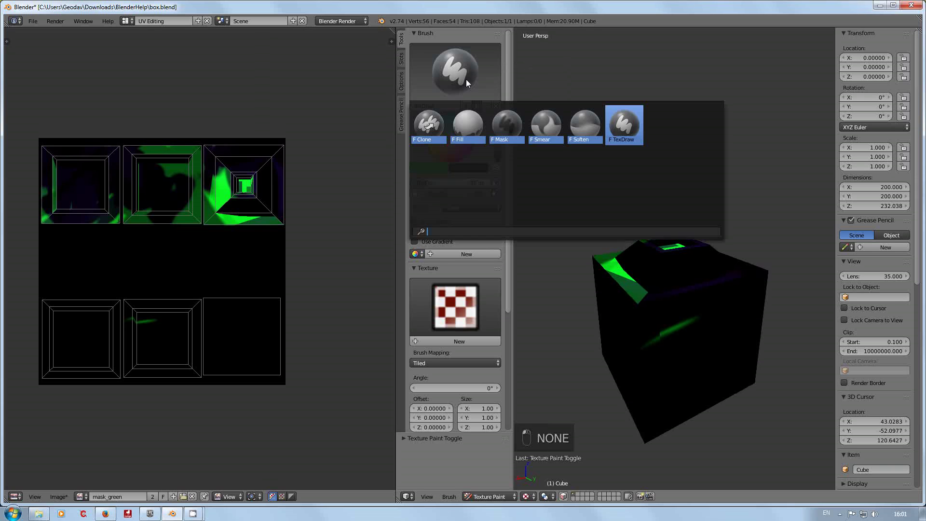
left_click(473, 121)
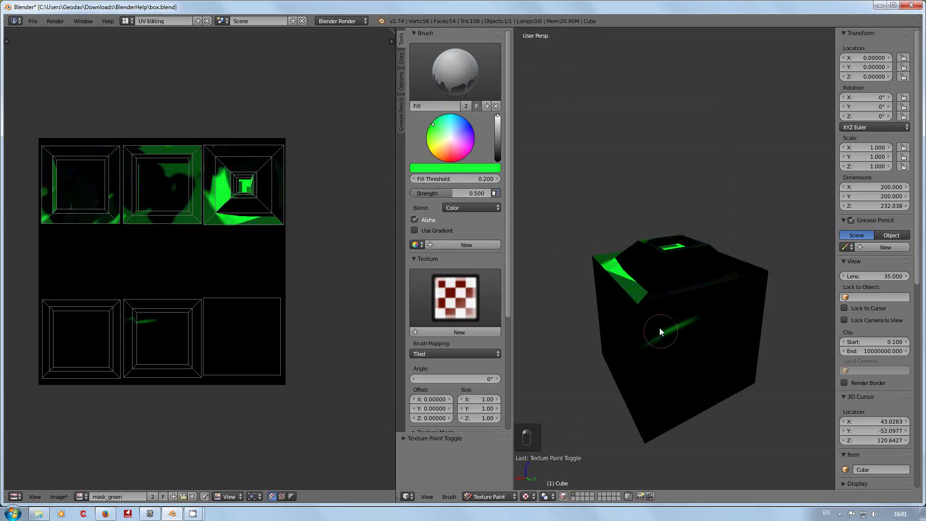
left_click(624, 314)
mouse_move(697, 320)
middle_mouse_down()
mouse_move(793, 326)
mouse_move(679, 338)
middle_mouse_up()
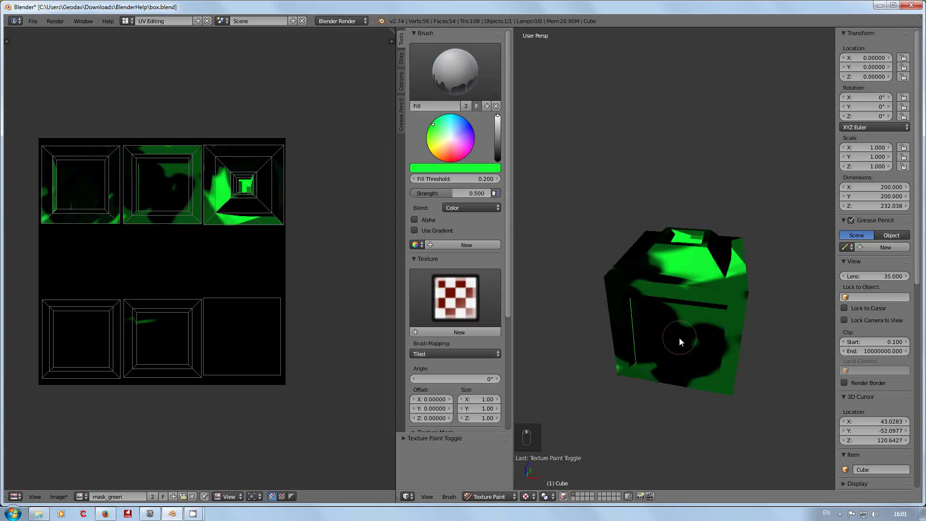
left_click(679, 336)
Set the Fill brush's strength and fill threshold to 1.000 and its blend mode to Add, and fill the box green
mouse_move(451, 193)
left_mouse_down()
mouse_move(578, 193)
mouse_move(493, 191)
left_mouse_up()
left_click_drag(453, 181, 459, 179)
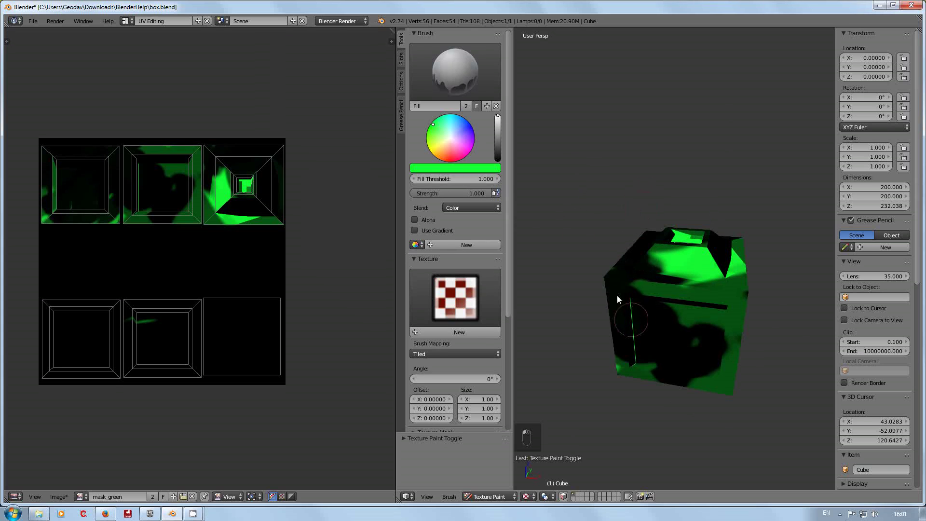
left_click(484, 207)
left_click(467, 186)
left_click(640, 257)
left_click(632, 274)
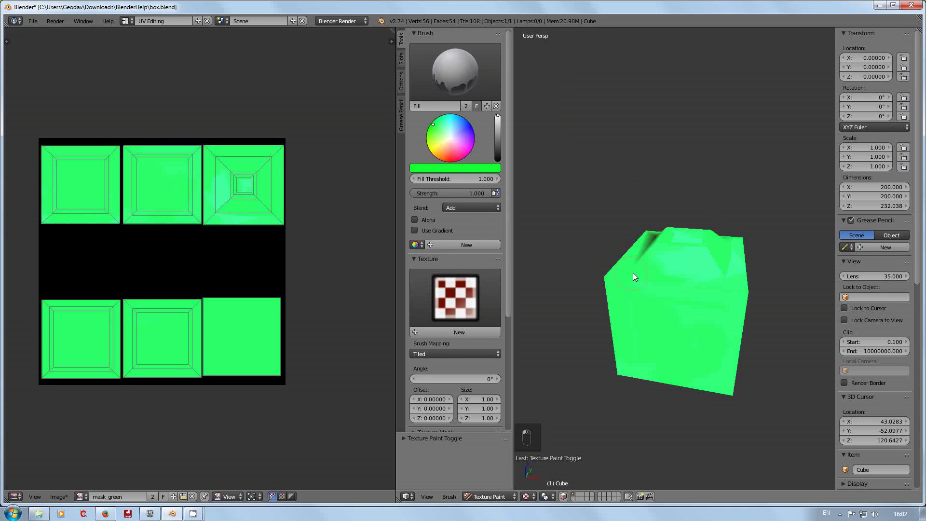
Repeat the Add fill on the box until its surface turns white
left_click(633, 273)
left_click(633, 273)
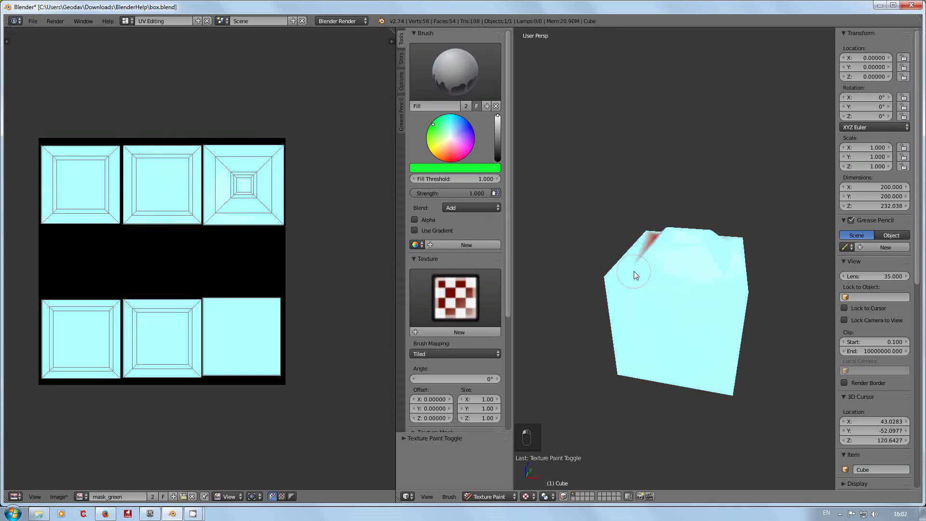
left_click(634, 274)
left_click(634, 274)
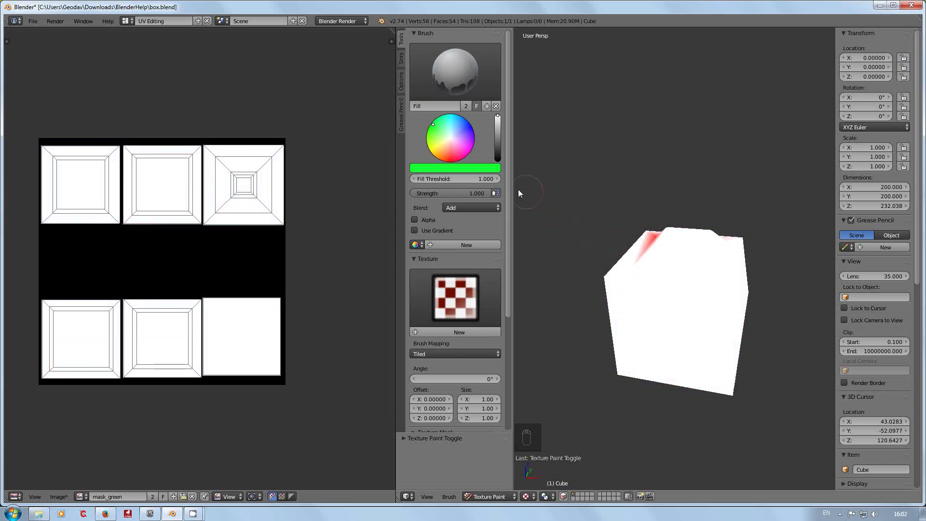
Set the Fill brush's blend mode to Color and fill the whole box with solid green
left_click(462, 207)
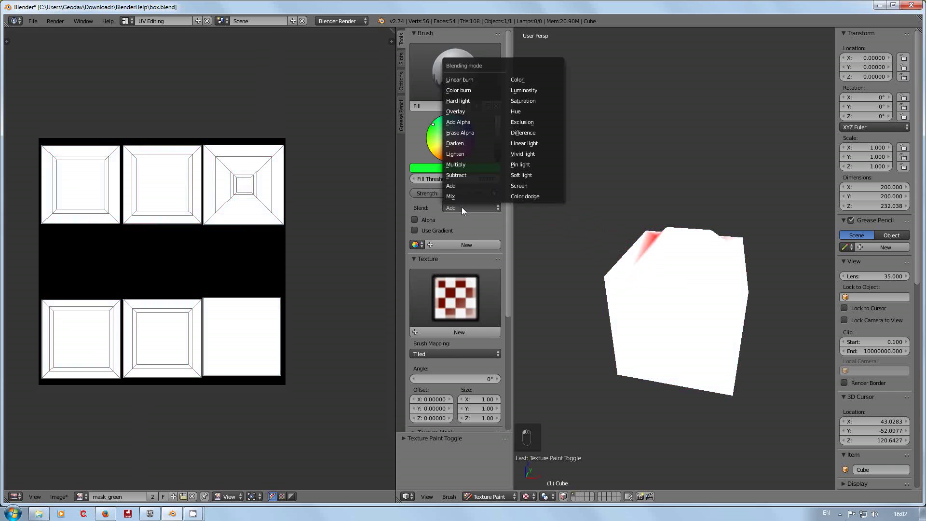
left_click(517, 79)
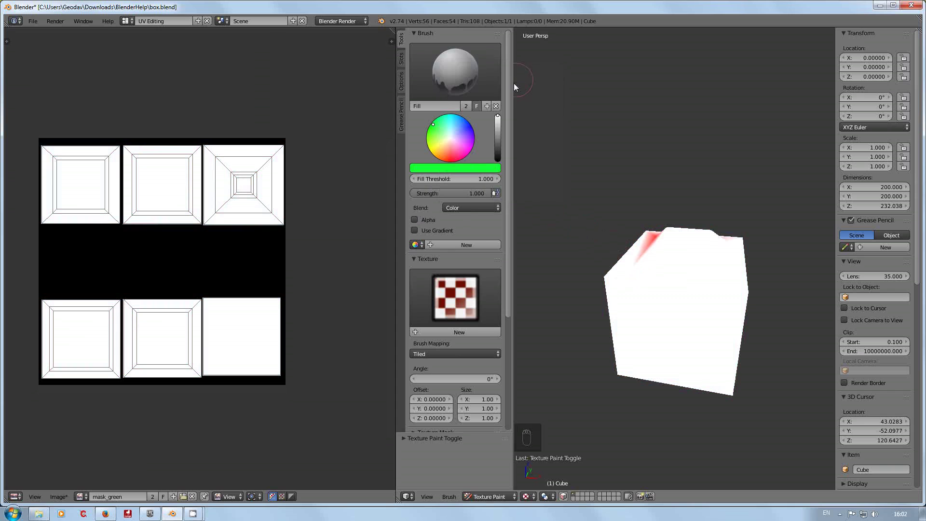
left_click(627, 282)
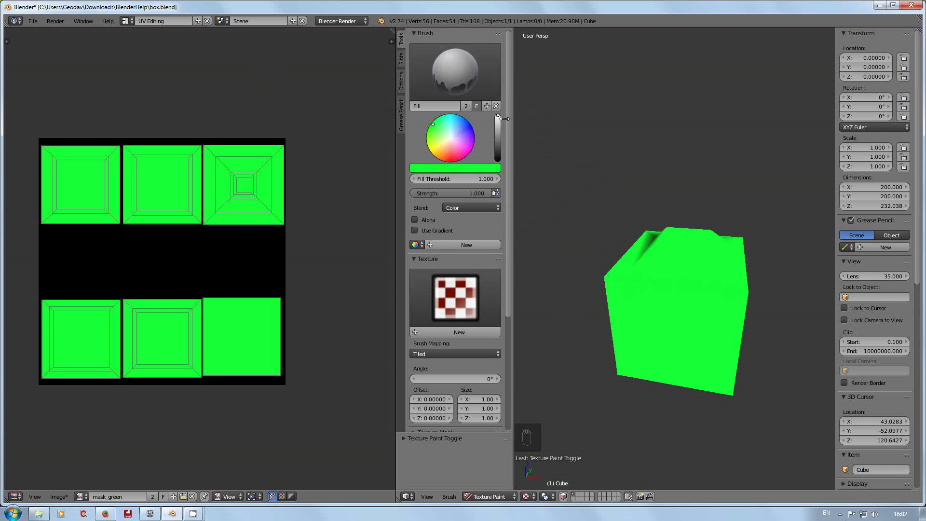
Set the Fill brush's blend mode to Subtract and fill the green box to turn it black
left_click(461, 71)
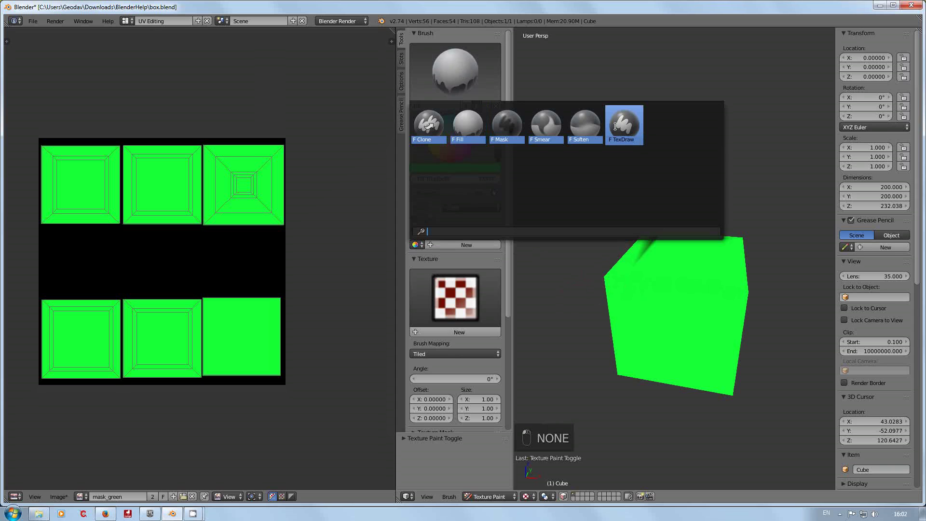
left_click(466, 126)
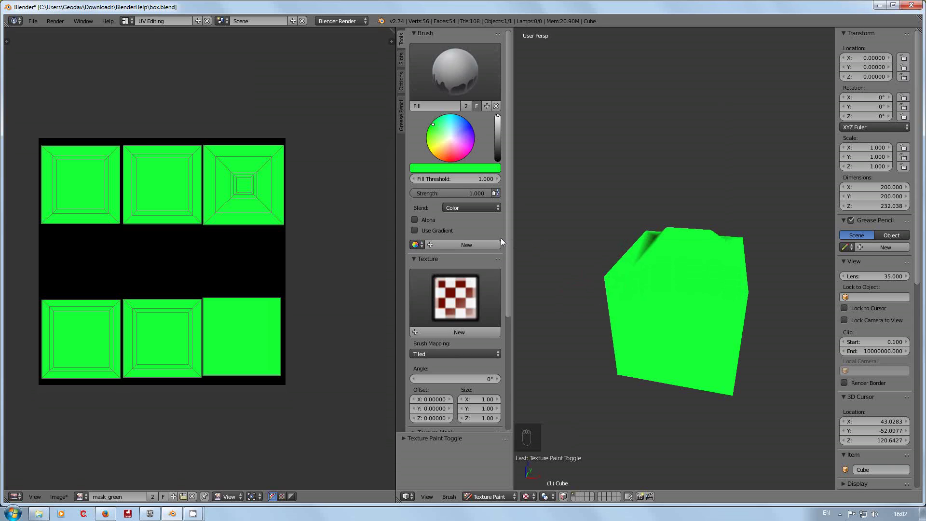
left_click(465, 210)
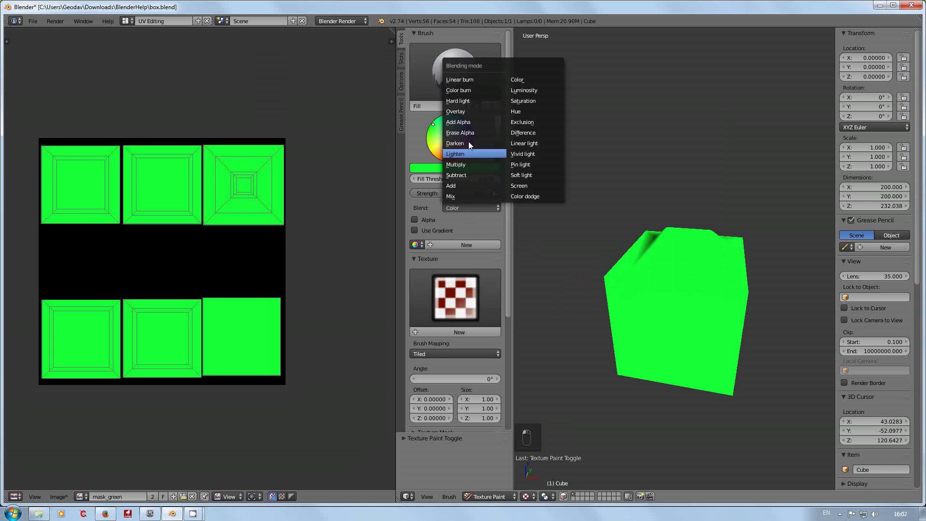
left_click(462, 177)
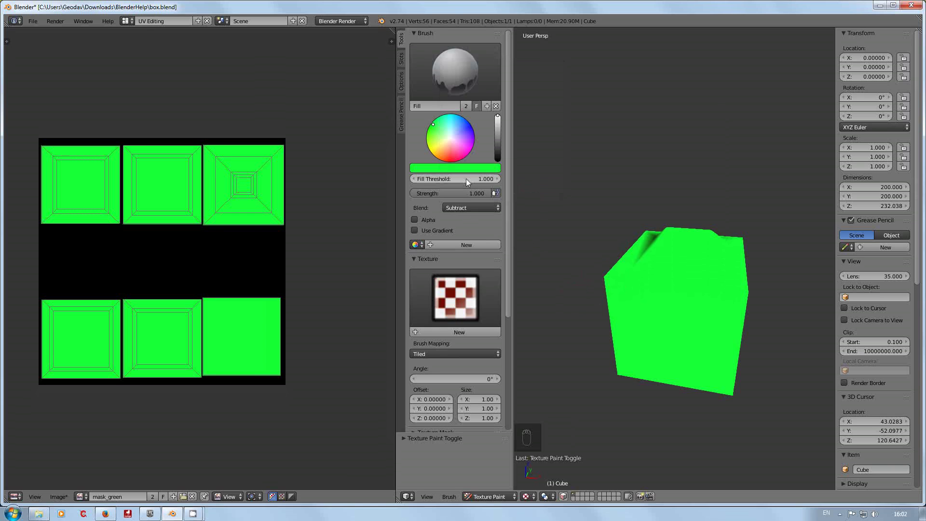
left_click(680, 288)
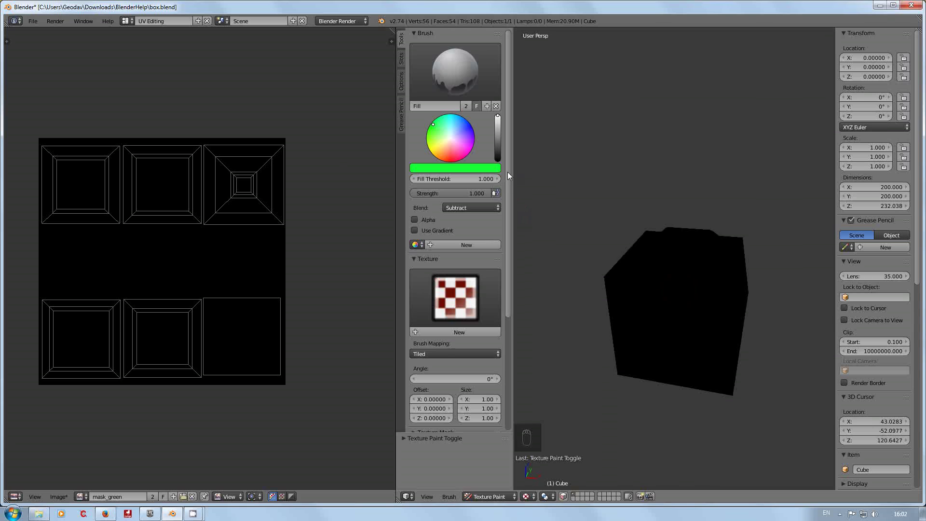
Switch to the TexDraw brush, turn Alpha off and set its blend mode to Add
left_click(463, 69)
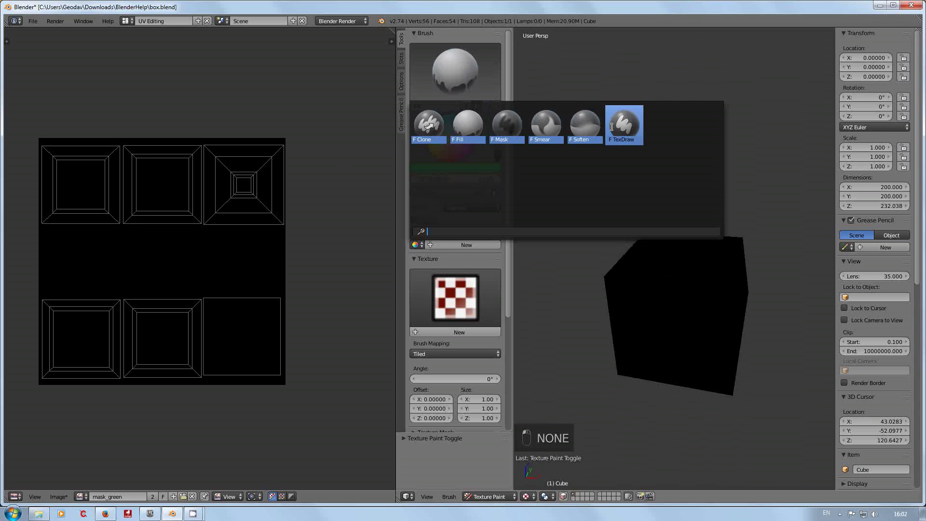
left_click(624, 126)
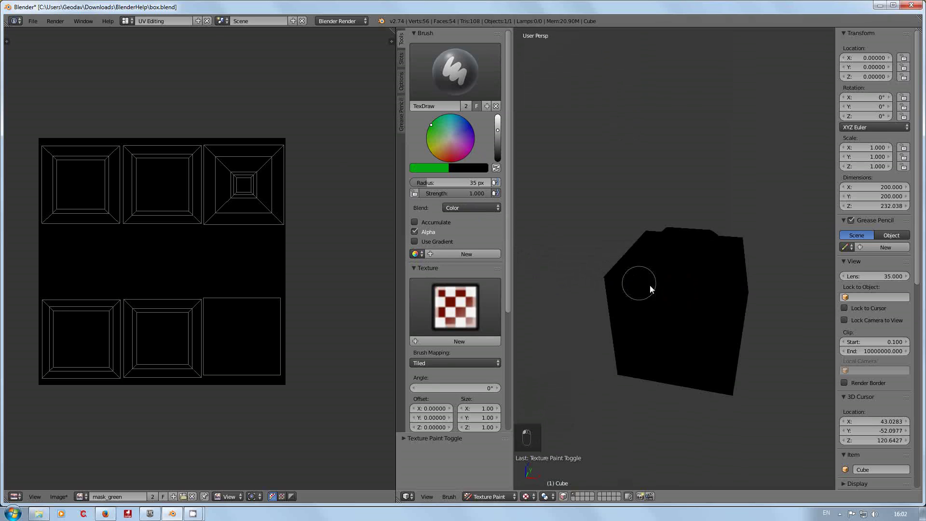
left_click(480, 207)
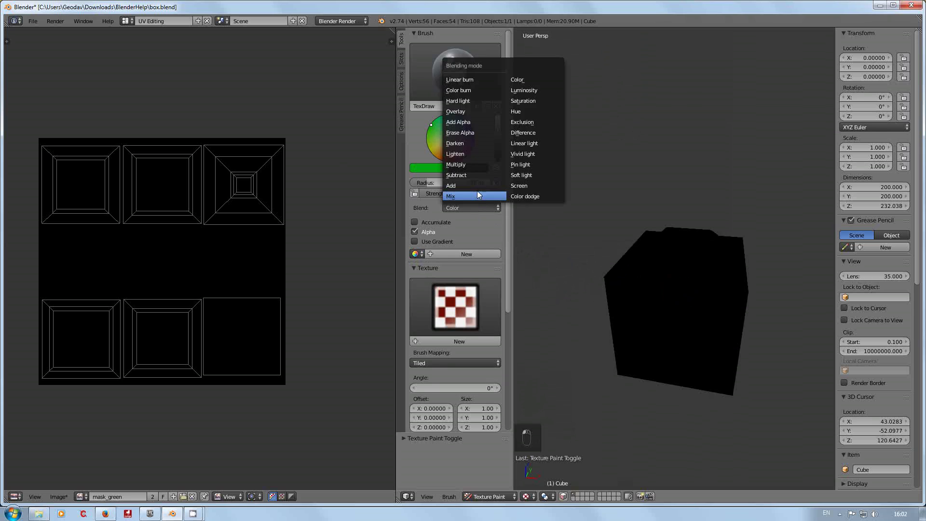
left_click(459, 234)
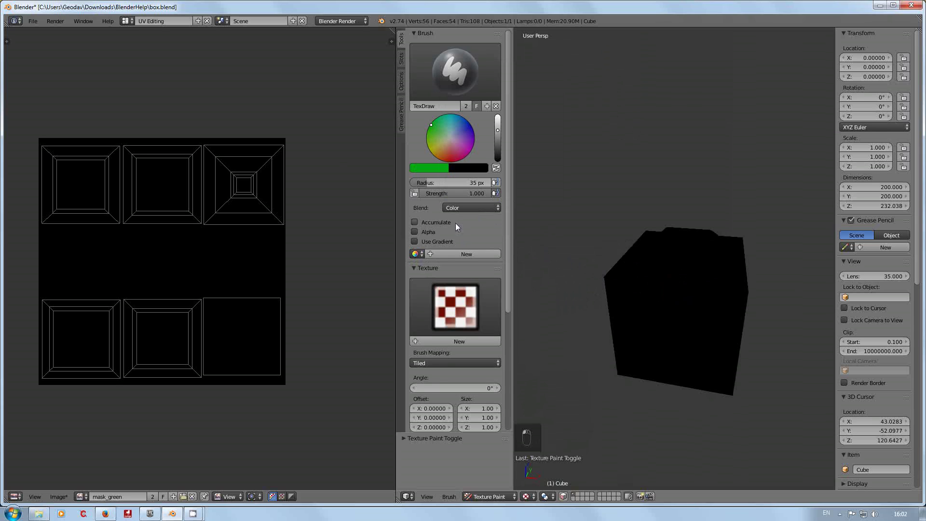
left_click(414, 223)
left_click(415, 221)
left_click(446, 208)
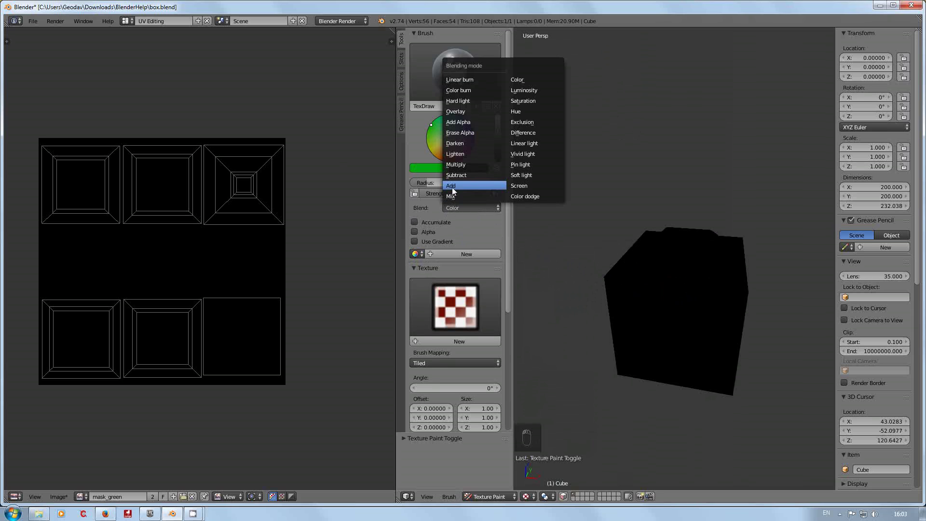
left_click(494, 215)
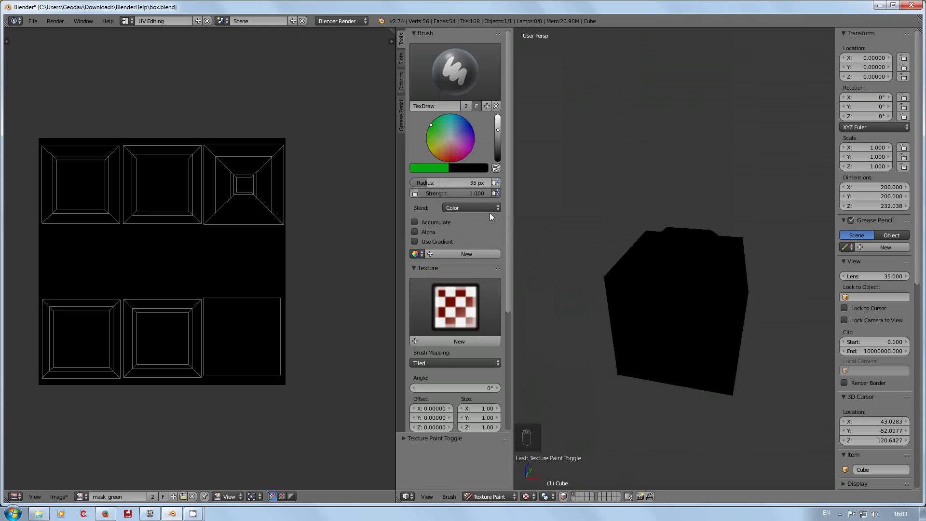
left_click(473, 208)
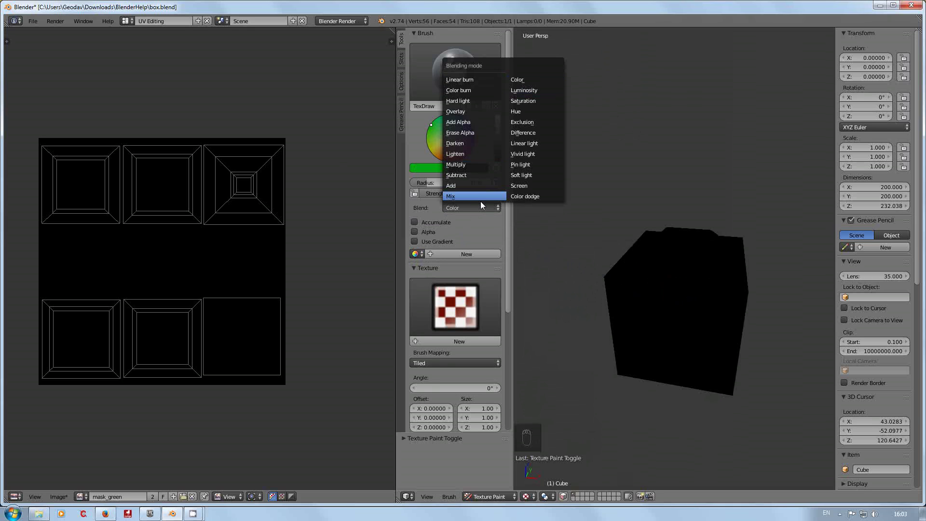
left_click(451, 187)
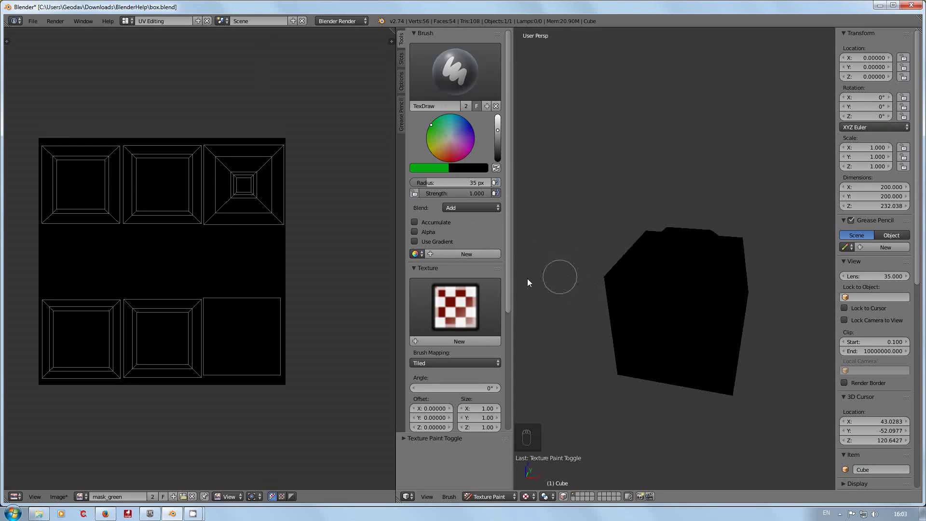
Set the TexDraw brush colour to full-brightness white and its radius to 13 px
mouse_move(597, 312)
middle_mouse_down()
mouse_move(649, 275)
mouse_move(628, 274)
middle_mouse_up()
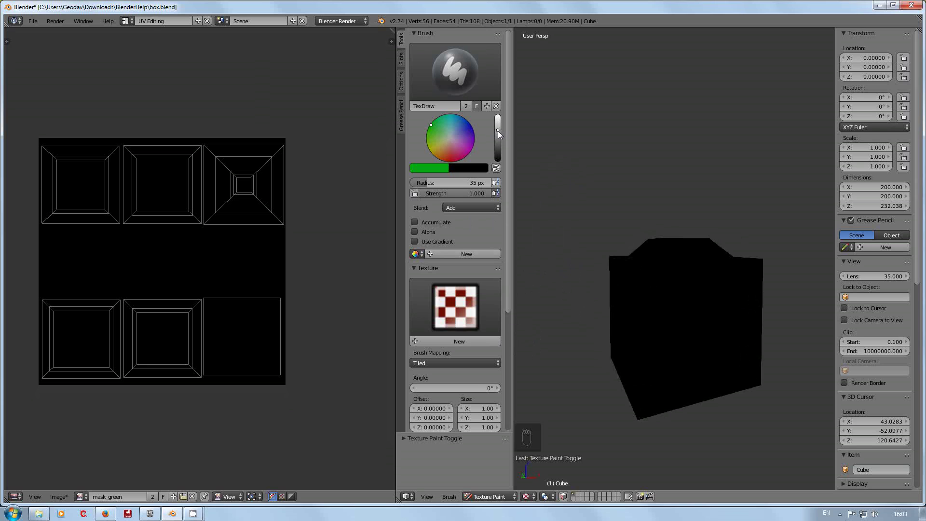
left_click_drag(498, 131, 502, 104)
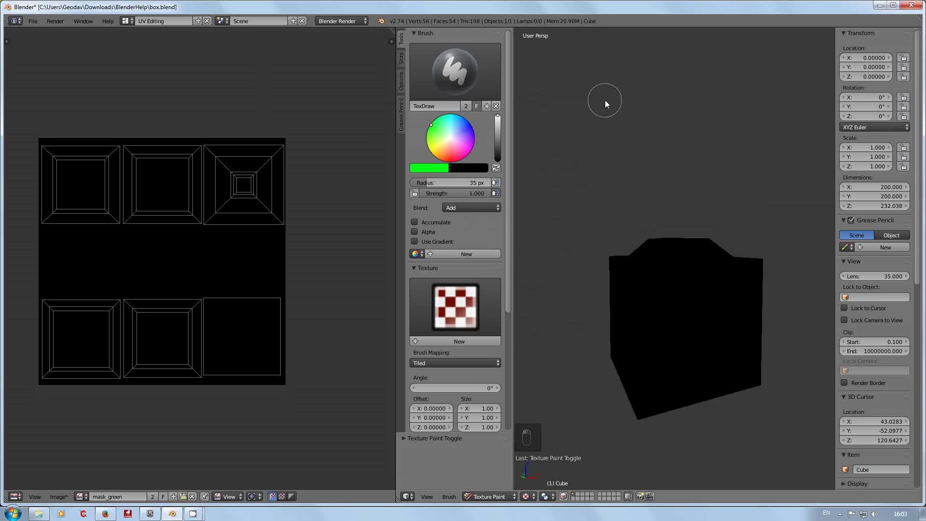
left_click(451, 139)
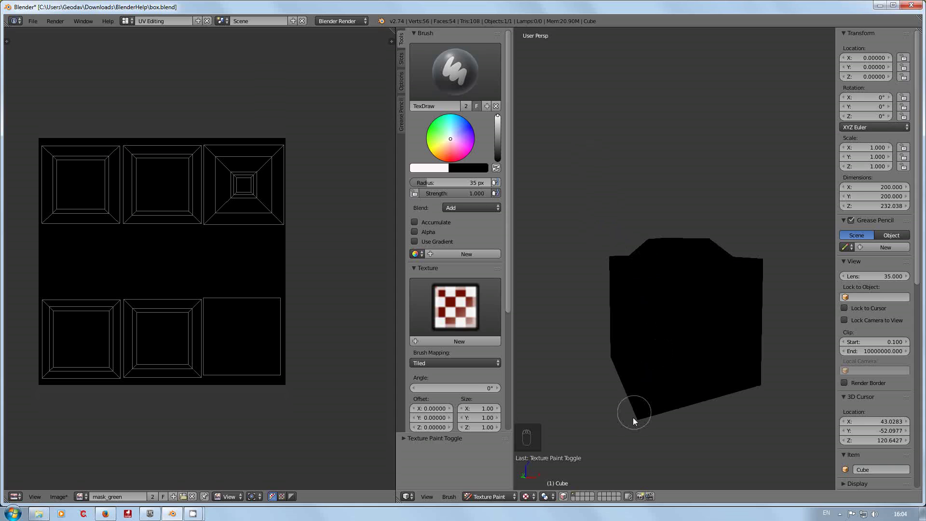
mouse_move(641, 366)
middle_mouse_down()
mouse_move(796, 372)
mouse_move(767, 394)
mouse_move(647, 378)
mouse_move(630, 384)
mouse_move(661, 298)
middle_mouse_up()
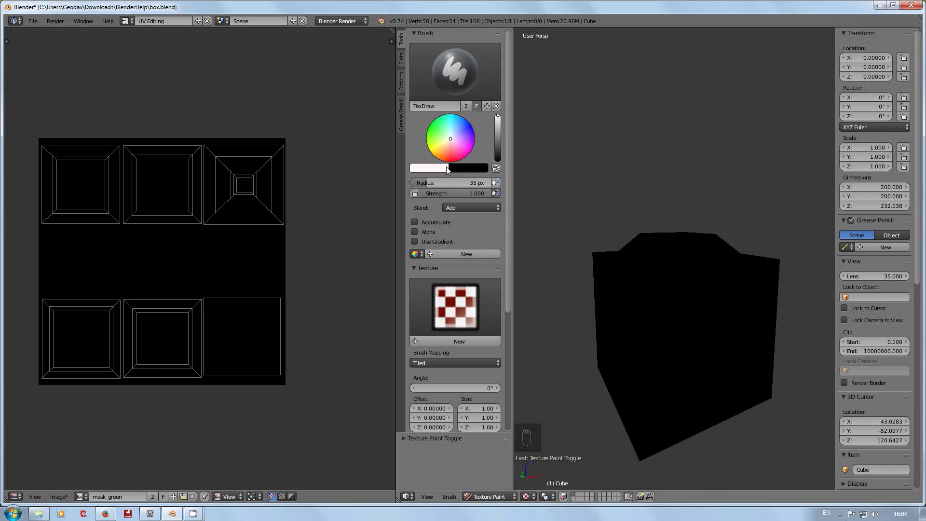
left_click_drag(448, 168, 430, 172)
left_click_drag(417, 183, 419, 184)
Paint a white line down the box's front vertical edge to its bottom corner
left_click_drag(644, 319, 641, 339)
left_click_drag(640, 385, 639, 408)
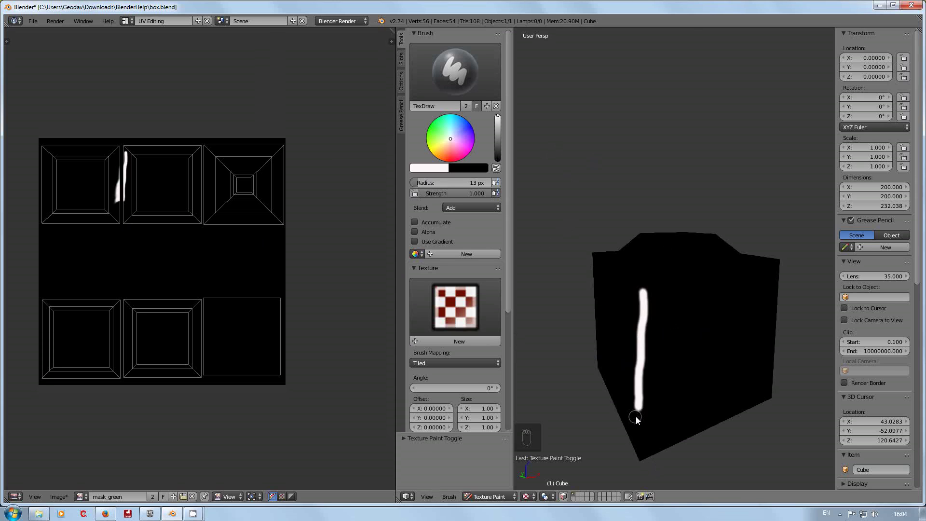
left_click_drag(640, 443, 640, 459)
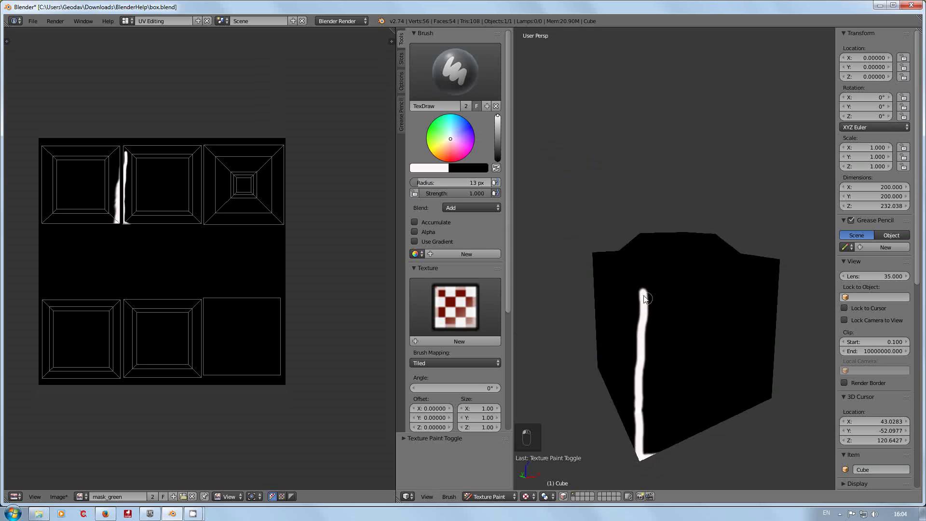
Paint white strokes along the four top edges of the box, working around it side by side
left_click_drag(682, 287, 785, 262)
mouse_move(781, 325)
middle_mouse_down()
mouse_move(653, 328)
mouse_move(713, 344)
middle_mouse_up()
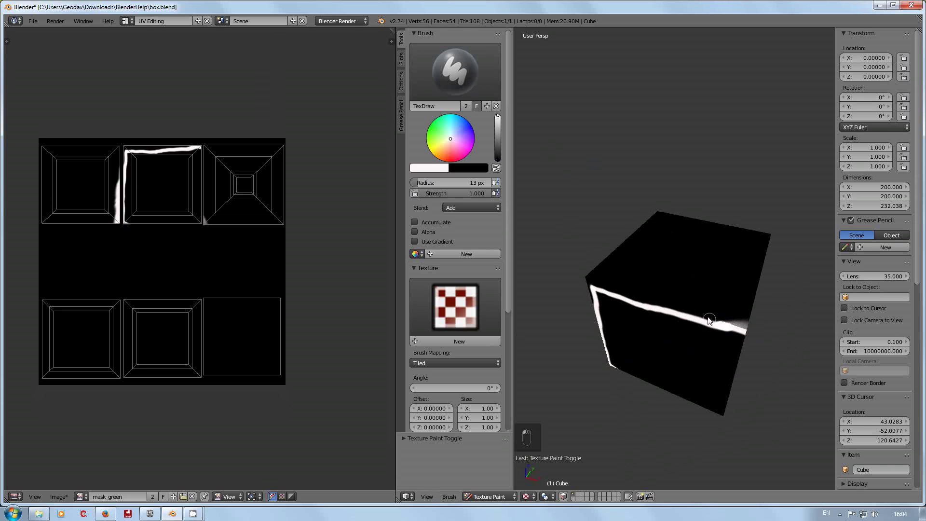
left_click_drag(675, 309, 589, 279)
mouse_move(641, 303)
middle_mouse_down()
mouse_move(620, 331)
mouse_move(640, 333)
middle_mouse_up()
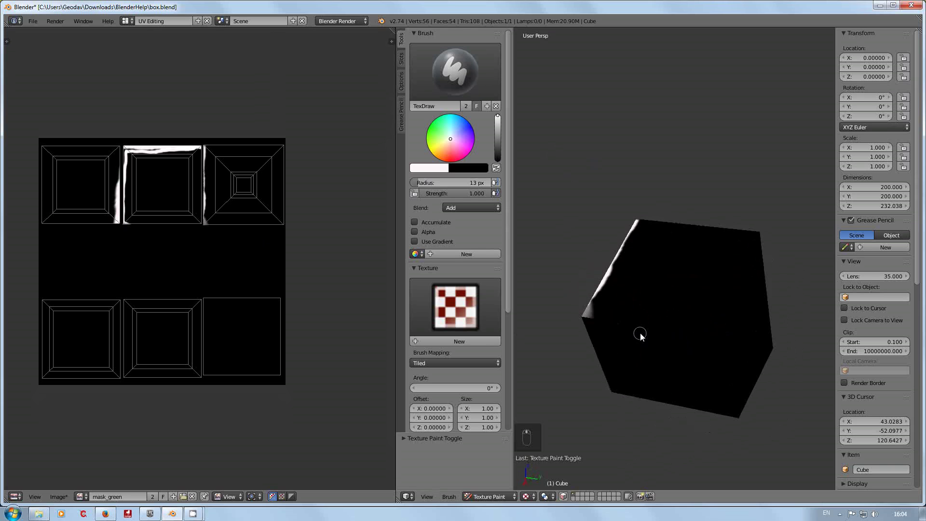
left_click_drag(581, 315, 626, 324)
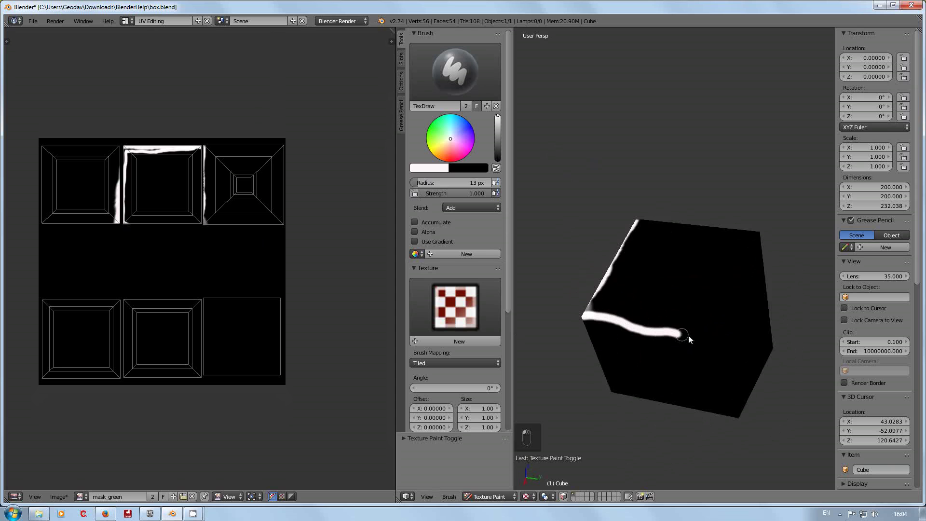
left_click_drag(688, 335, 772, 350)
middle_click_drag(787, 343, 675, 346)
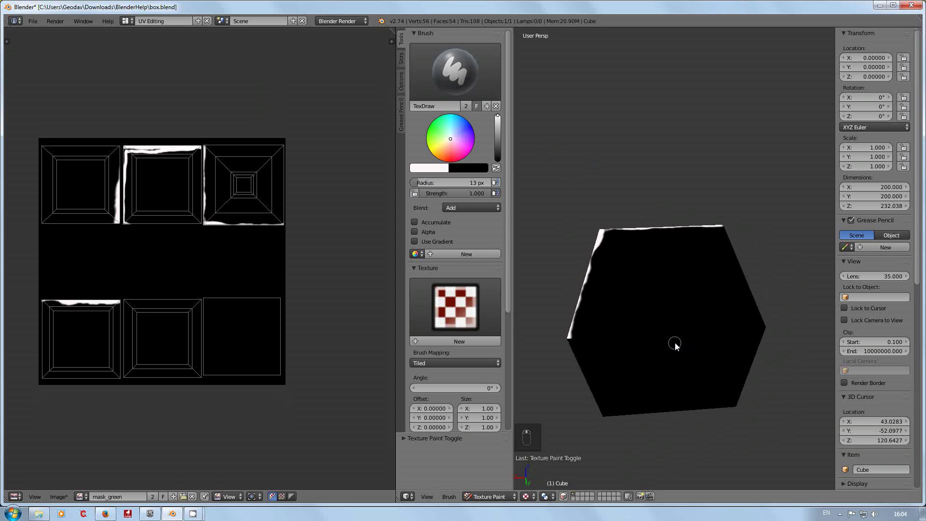
left_click_drag(569, 337, 779, 332)
middle_click_drag(812, 347, 728, 334)
left_click_drag(632, 319, 680, 314)
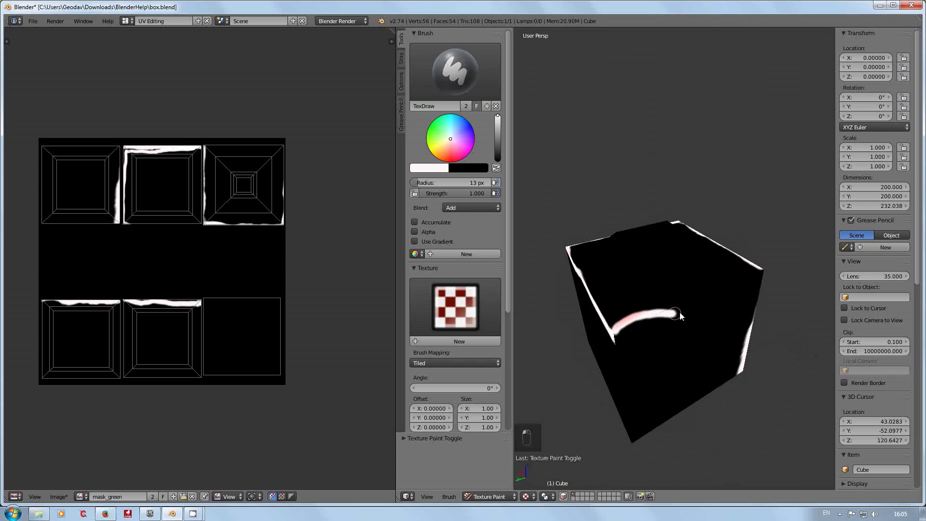
mouse_move(748, 288)
left_mouse_down()
mouse_move(769, 266)
mouse_move(667, 320)
mouse_move(607, 330)
mouse_move(598, 346)
left_mouse_up()
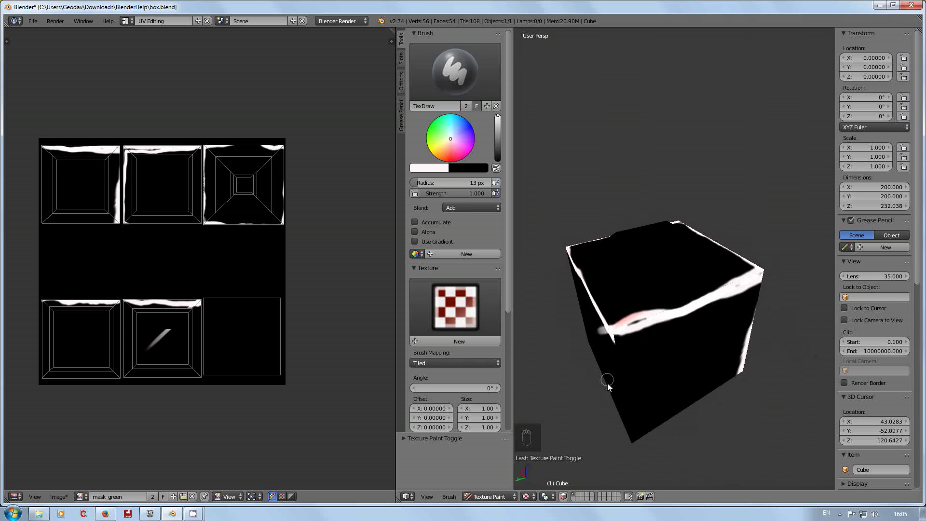
Paint two vertical white strokes beside the unpainted vertical edge next to the face with the grey streak
middle_click_drag(607, 381, 566, 339)
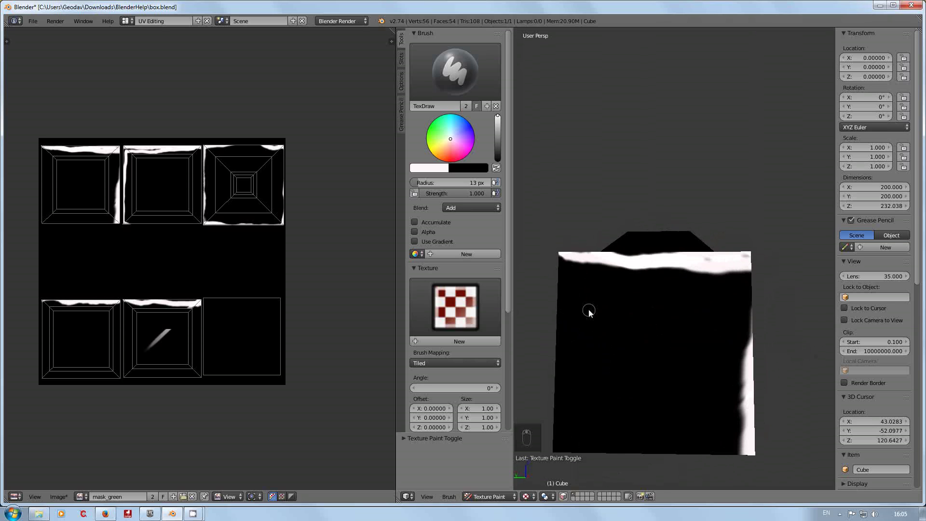
left_click_drag(575, 327, 577, 386)
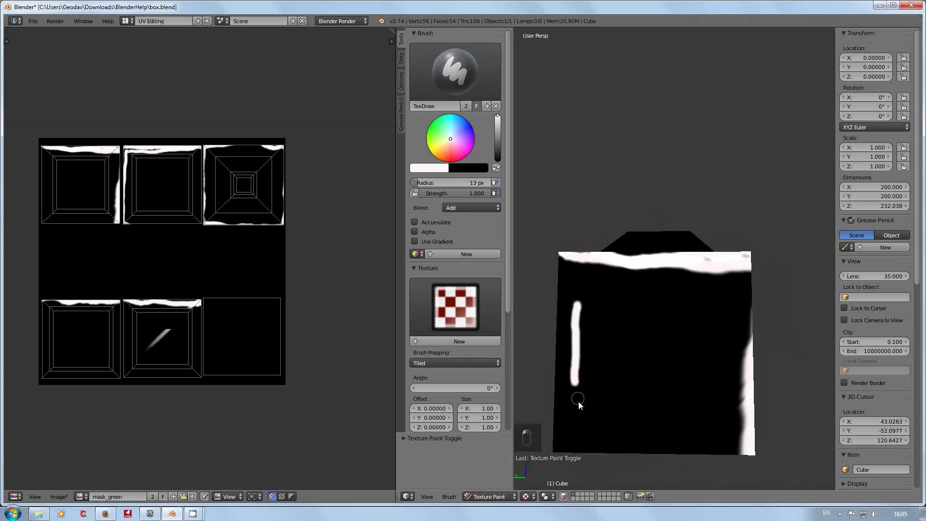
middle_click_drag(589, 404, 659, 404)
middle_click_drag(665, 355, 710, 345)
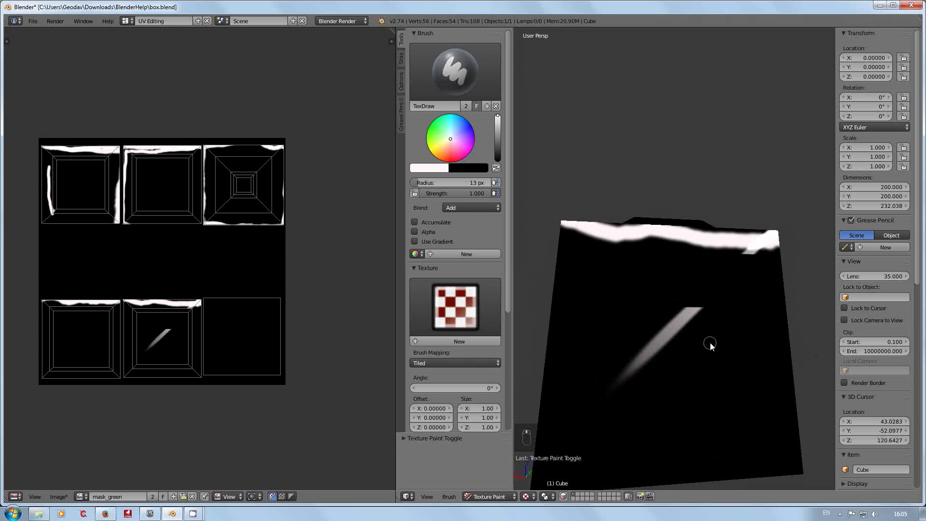
scroll(723, 327, "down", 2)
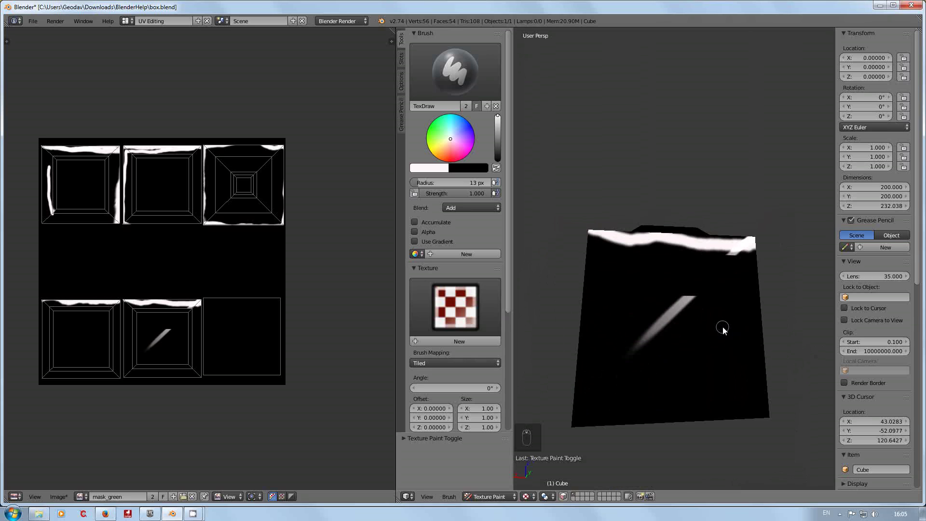
mouse_move(703, 352)
middle_mouse_down()
mouse_move(593, 368)
mouse_move(601, 366)
middle_mouse_up()
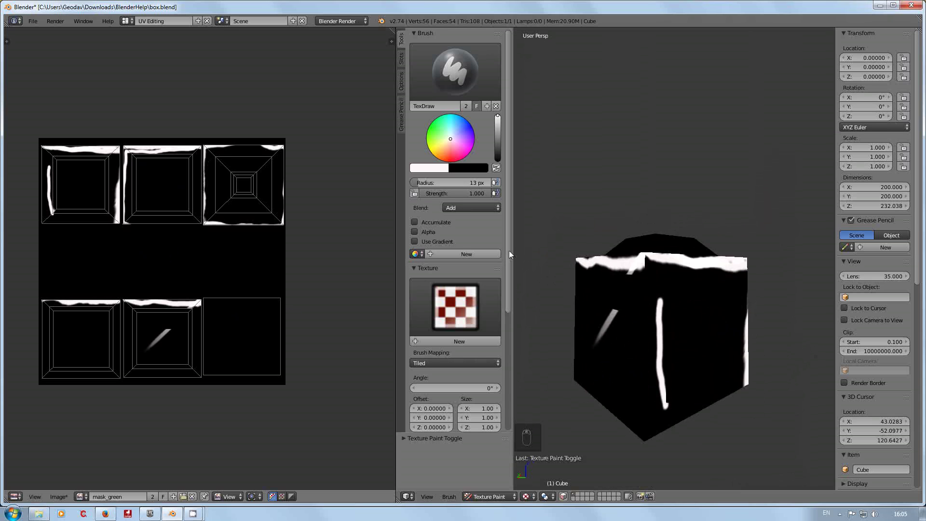
left_click_drag(647, 301, 648, 375)
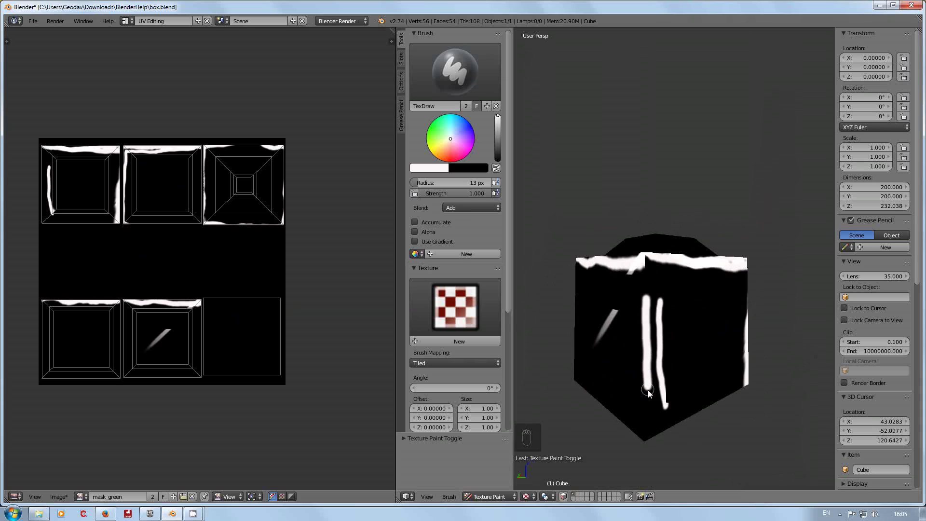
left_click_drag(649, 408, 649, 410)
Paint white marks in the middle of three side faces: an X, a V over the grey streak, and an O
mouse_move(652, 319)
middle_mouse_down()
mouse_move(548, 341)
mouse_move(791, 334)
mouse_move(736, 312)
mouse_move(690, 314)
middle_mouse_up()
left_click_drag(654, 310, 687, 355)
mouse_move(758, 340)
middle_mouse_down()
mouse_move(619, 346)
mouse_move(652, 337)
middle_mouse_up()
left_click(623, 309)
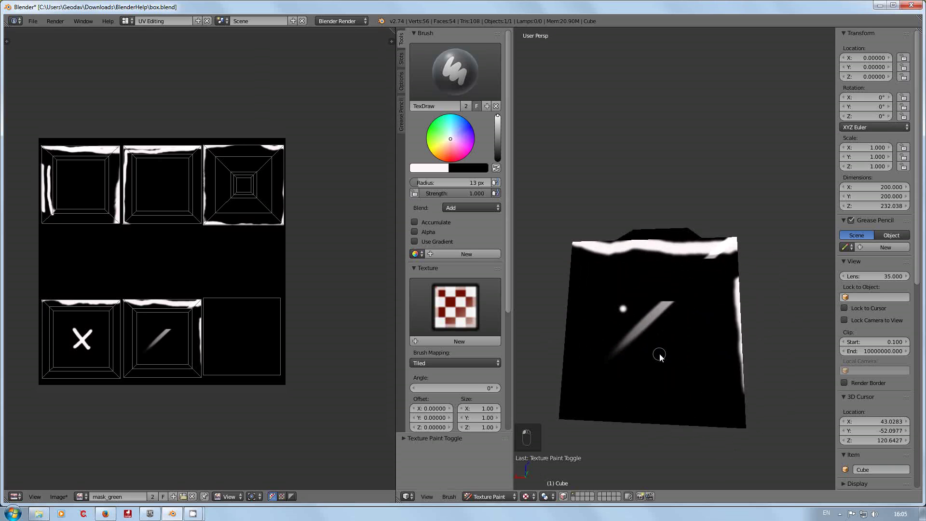
left_click_drag(623, 310, 656, 350)
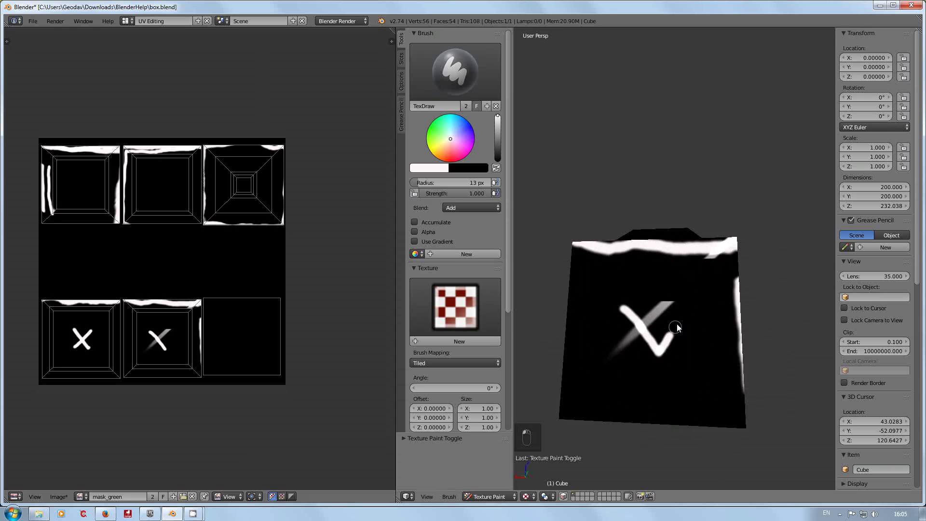
middle_click_drag(751, 337, 644, 345)
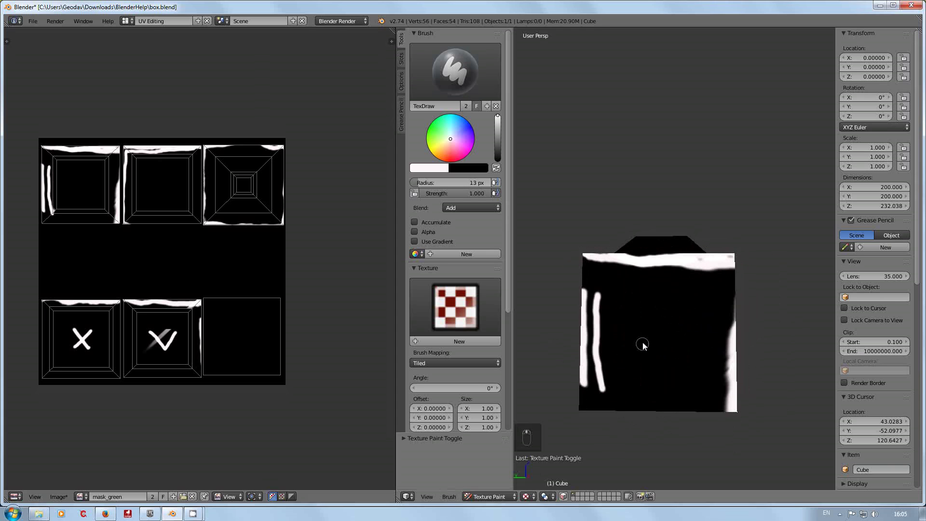
left_click_drag(640, 356, 674, 320)
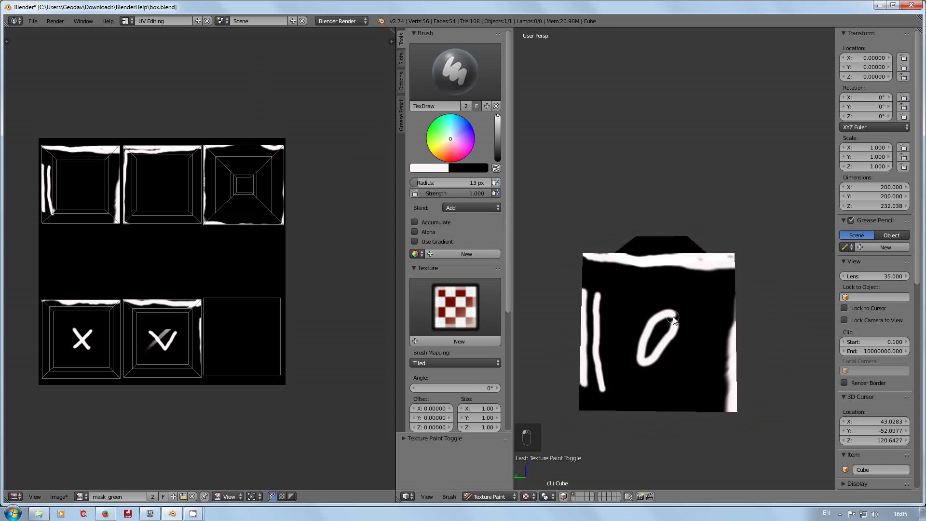
Paint a white letter A in the middle of the remaining unmarked side face of the box
middle_click_drag(741, 328, 650, 333)
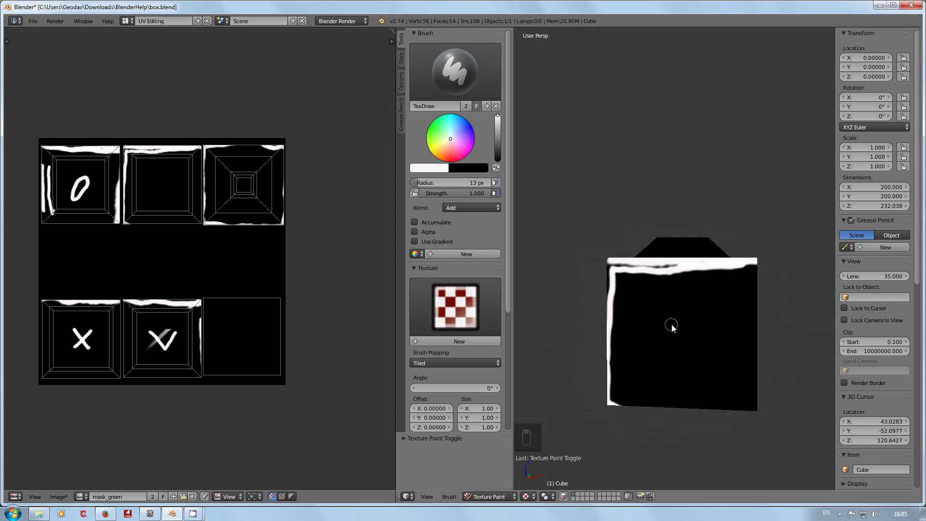
left_click(686, 309)
left_click_drag(688, 311, 713, 358)
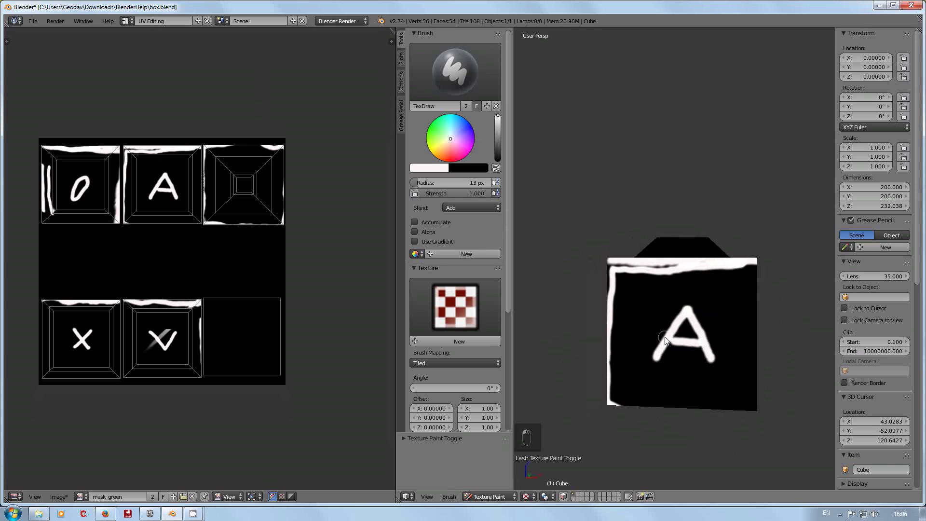
left_click_drag(661, 338, 714, 344)
Save the painted mask_green image to its existing file
middle_click_drag(714, 343, 546, 341)
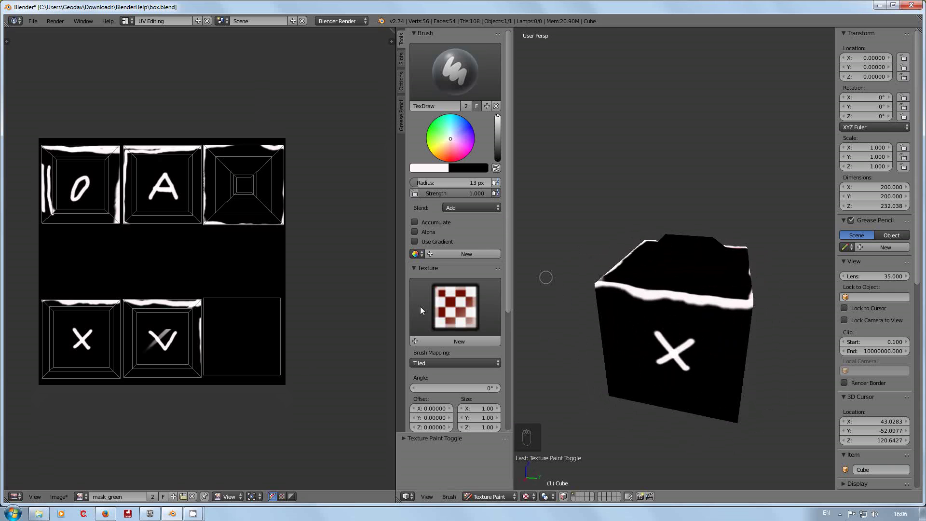
left_click(62, 497)
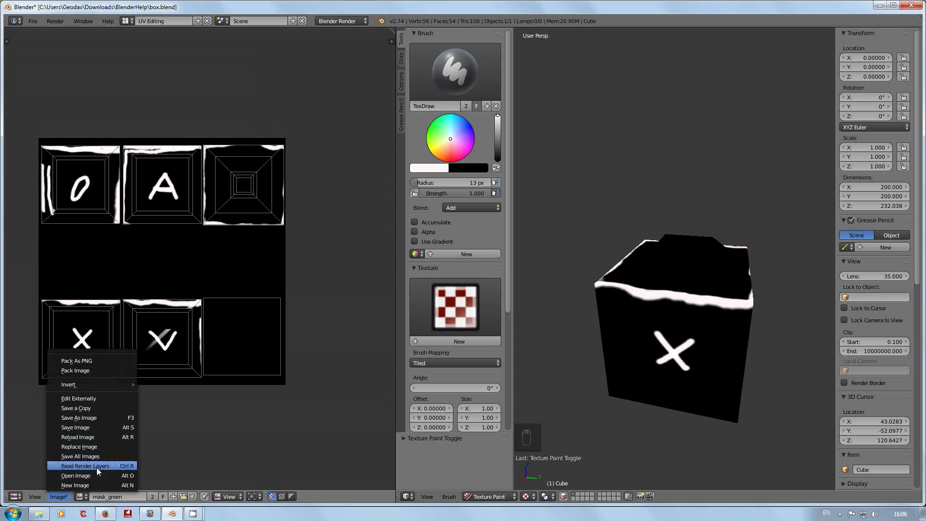
left_click(85, 428)
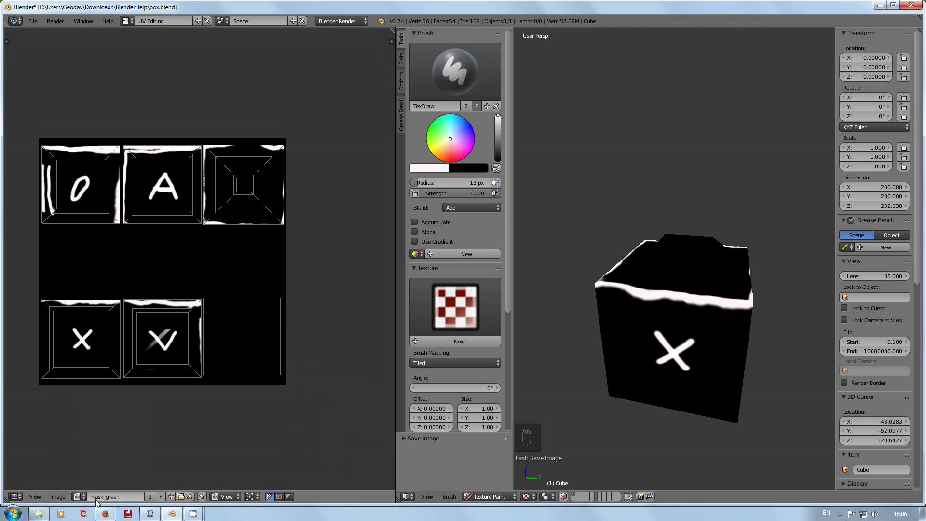
Create a new blank black 1024 x 1024 px image named mask_red
left_click(80, 496)
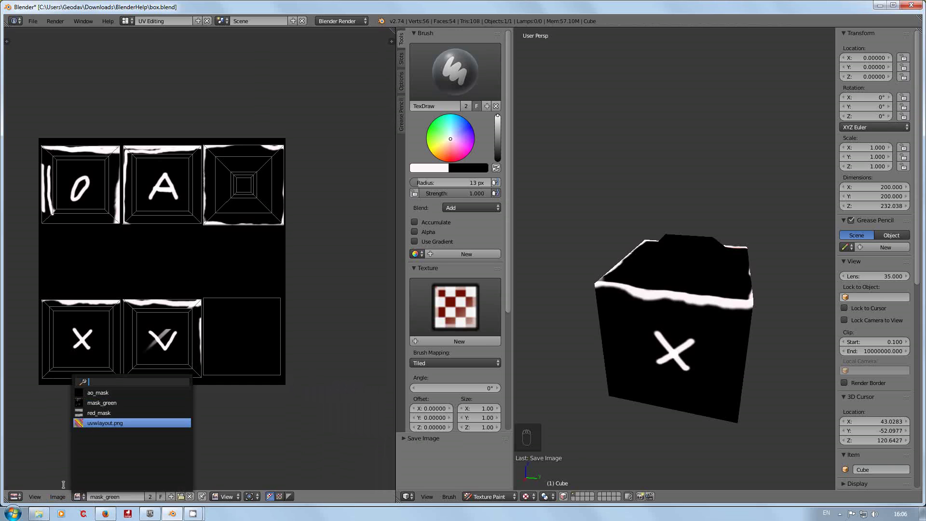
left_click(58, 500)
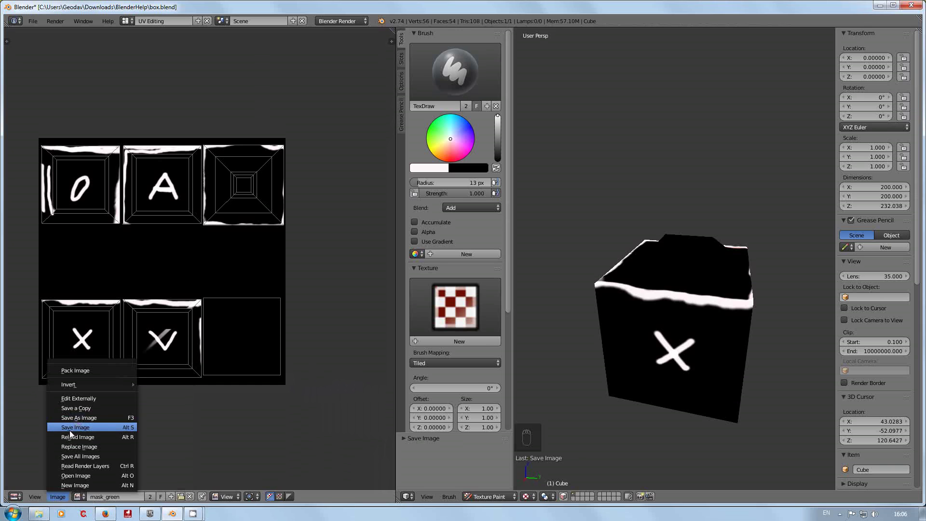
left_click(81, 486)
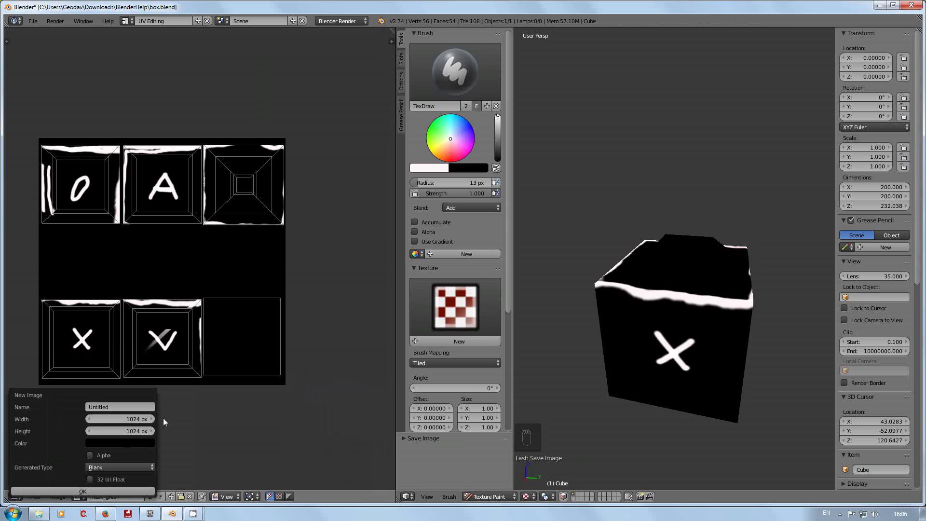
left_click(121, 408)
key("Return")
left_click(98, 489)
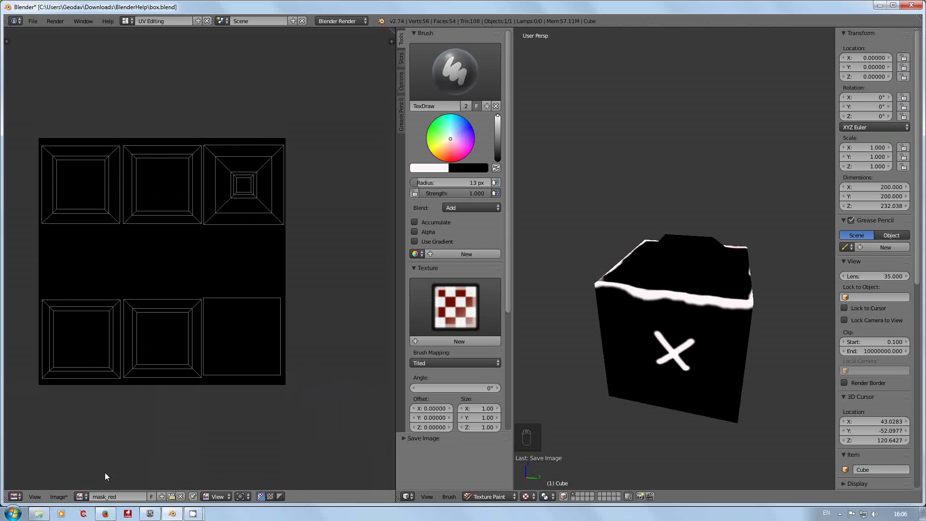
Save the new image as mask_red.png in the BlenderHelp folder
left_click(58, 497)
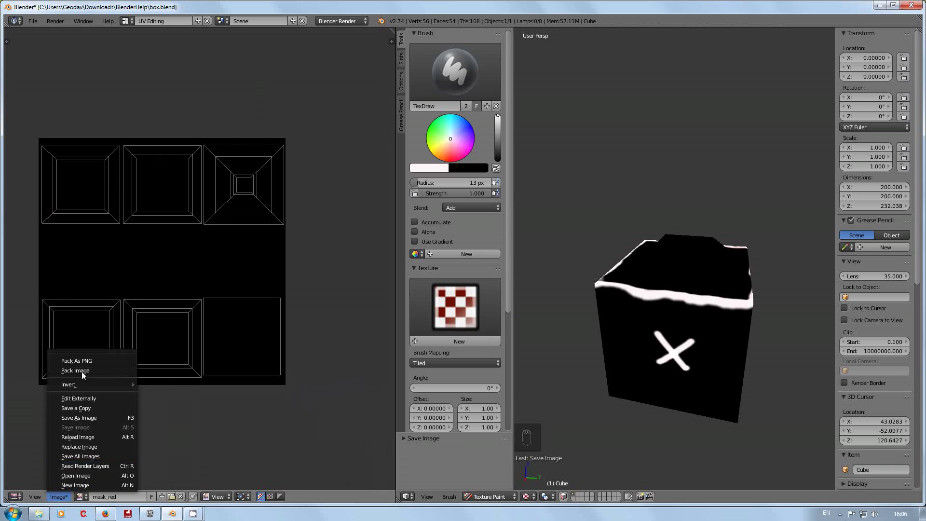
left_click(71, 418)
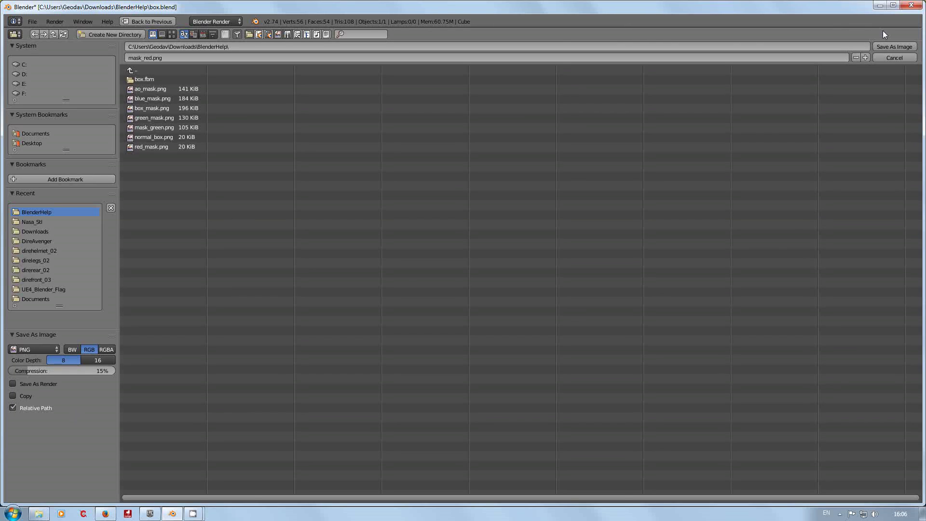
left_click(891, 46)
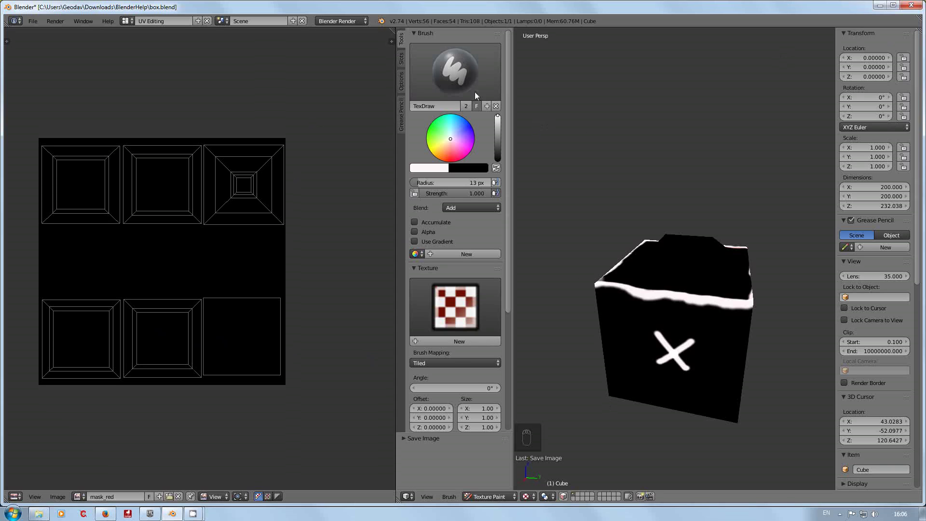
Set mask_red as the canvas image for texture painting on the box
left_click(402, 57)
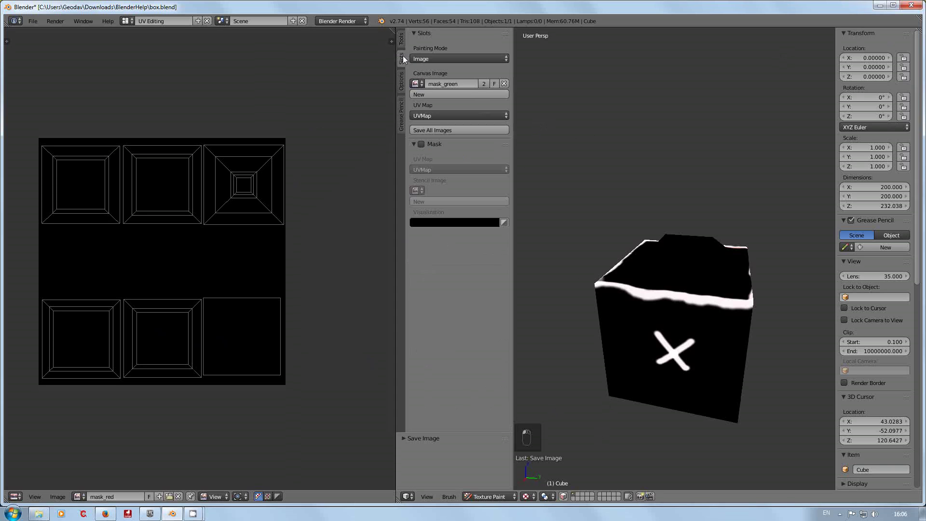
left_click(423, 83)
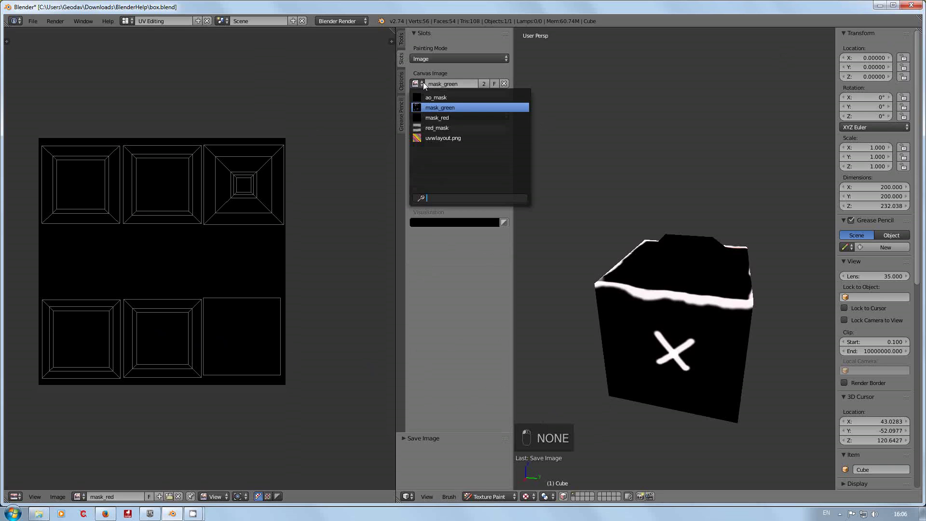
left_click(437, 118)
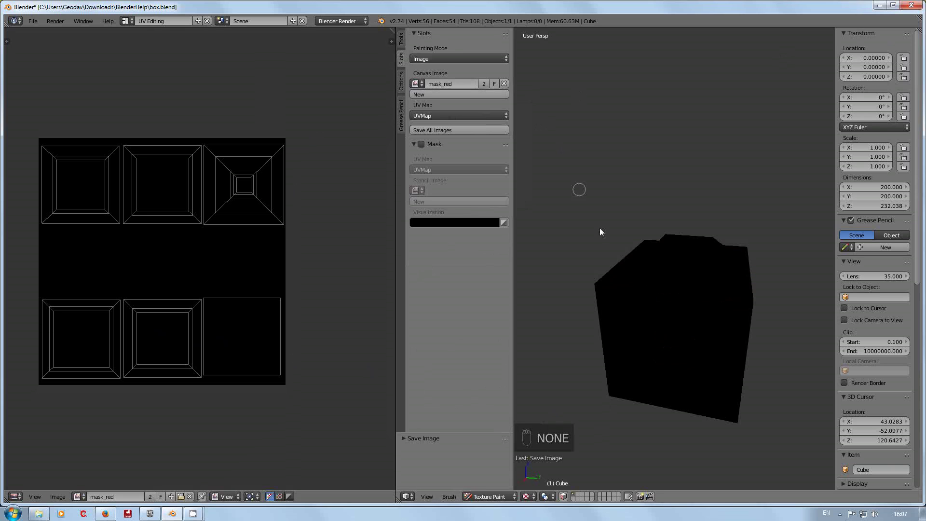
Paint white strokes along the bottom edge and up the right edge of one side face, set slightly inside its border
middle_click_drag(616, 254, 658, 415)
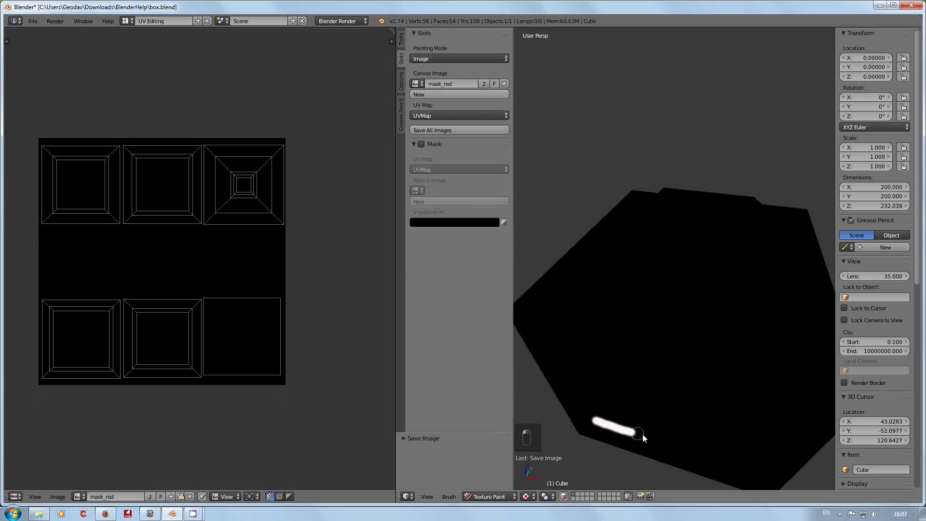
left_click_drag(768, 475, 767, 473)
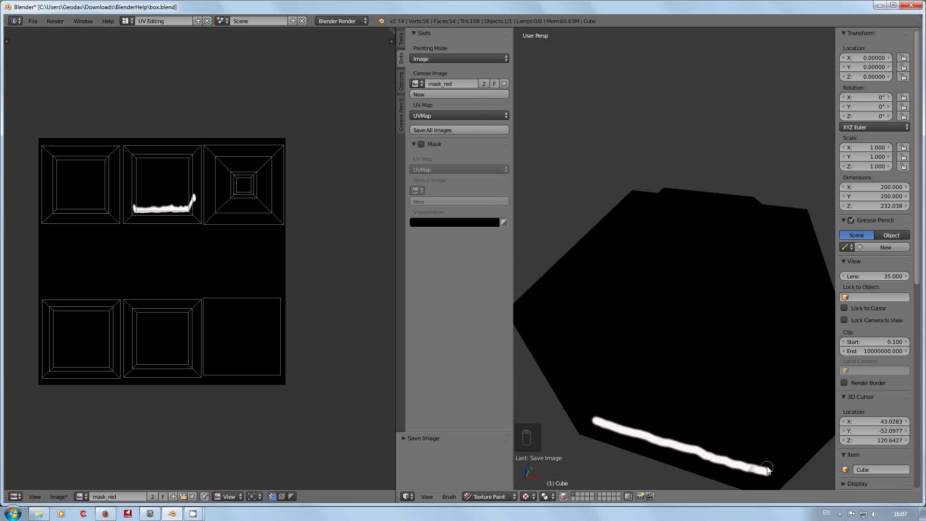
scroll(781, 443, "up", 4)
mouse_move(804, 405)
middle_mouse_down()
mouse_move(807, 441)
mouse_move(815, 427)
mouse_move(748, 314)
mouse_move(728, 325)
middle_mouse_up()
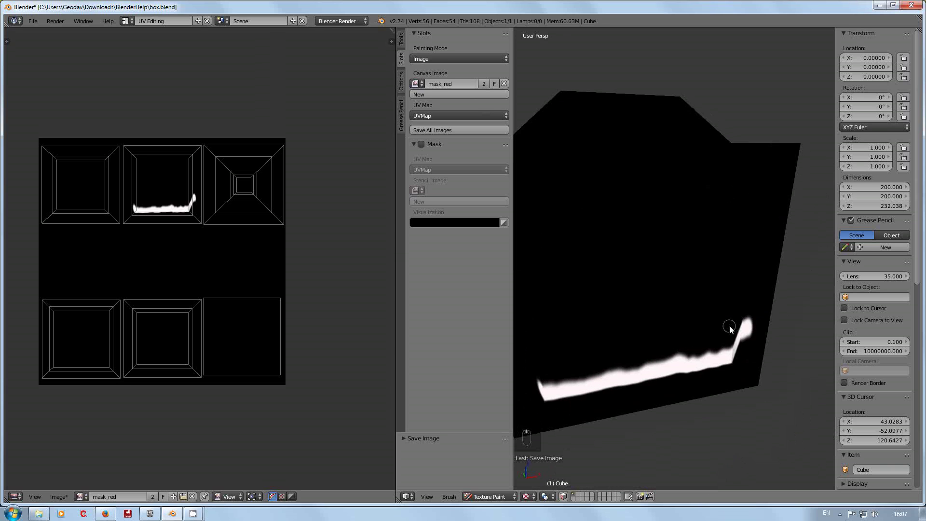
left_click_drag(768, 171, 762, 217)
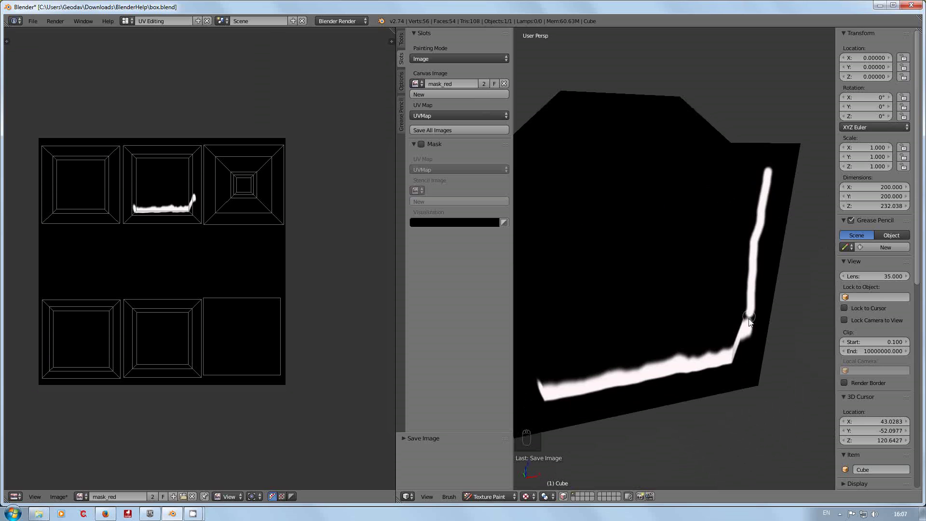
mouse_move(749, 320)
left_mouse_down()
mouse_move(745, 341)
mouse_move(738, 337)
mouse_move(766, 164)
left_mouse_up()
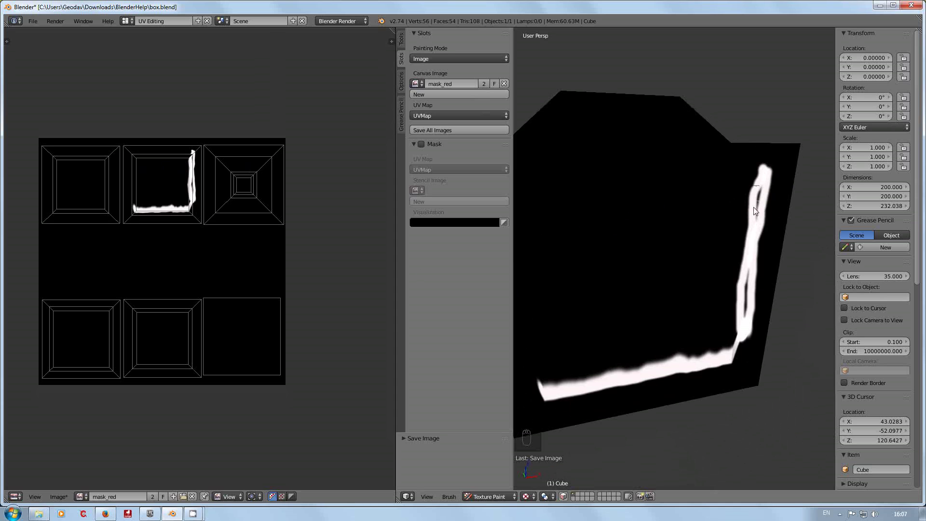
Paint the top and left strokes on the same side face to close its white frame
mouse_move(756, 211)
middle_mouse_down()
mouse_move(734, 190)
mouse_move(734, 167)
mouse_move(734, 178)
middle_mouse_up()
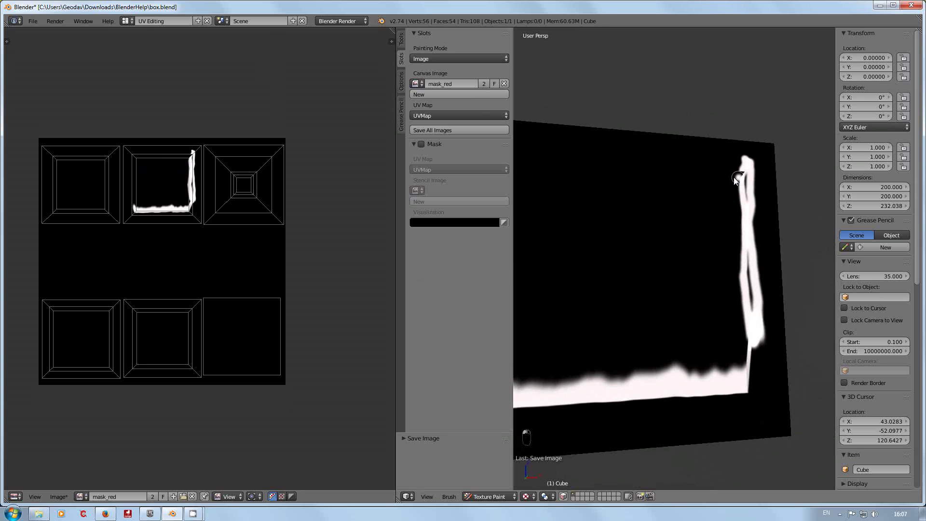
left_click_drag(507, 161, 508, 163)
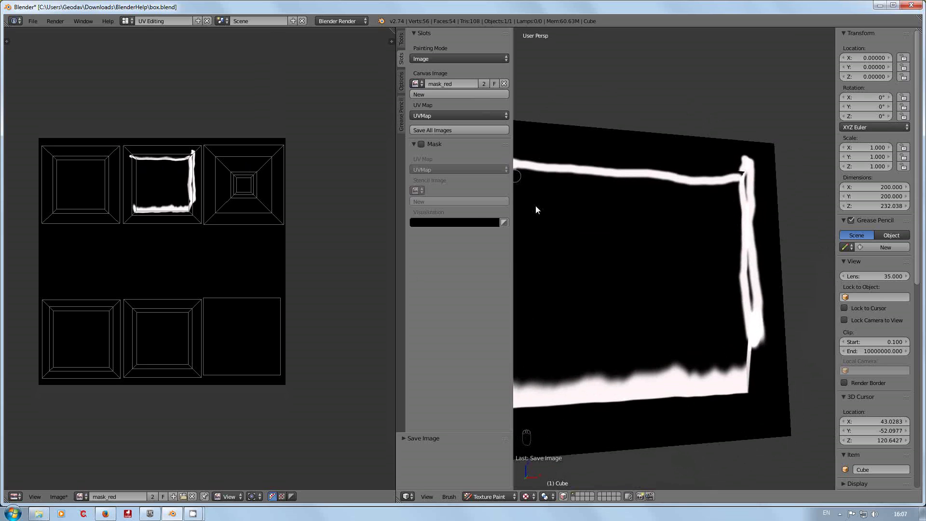
mouse_move(620, 237)
middle_mouse_down()
mouse_move(529, 263)
mouse_move(560, 256)
middle_mouse_up()
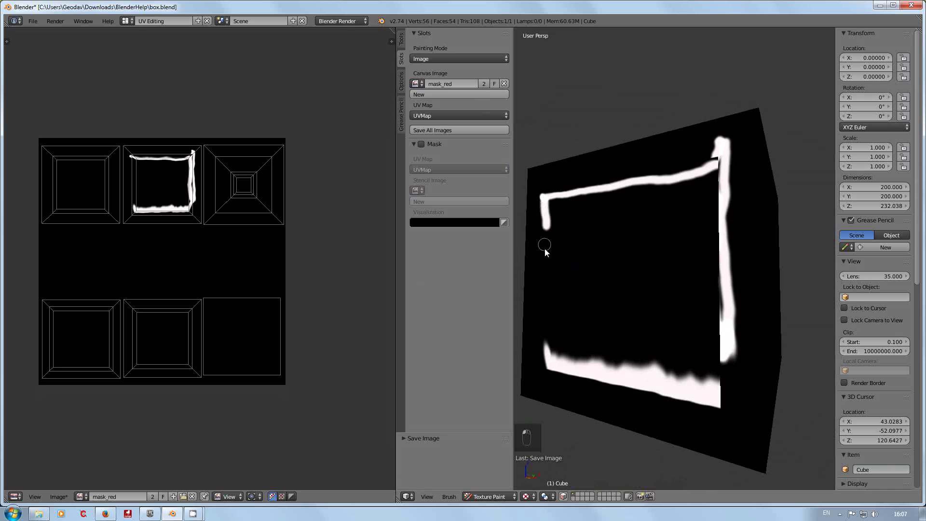
left_click_drag(545, 248, 547, 309)
left_click_drag(548, 362, 550, 361)
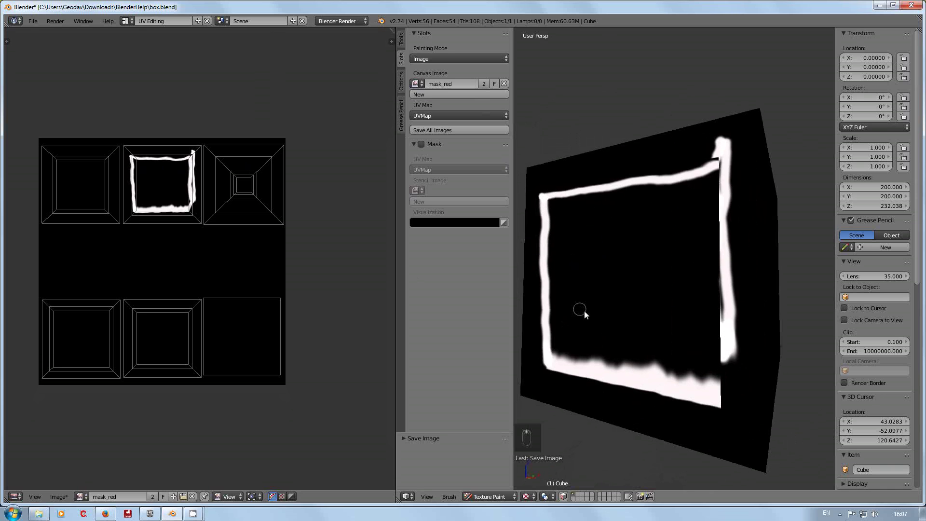
Paint white strokes just inside the top, left and bottom edges of another side face
mouse_move(581, 310)
middle_mouse_down()
mouse_move(612, 323)
mouse_move(600, 324)
mouse_move(642, 316)
mouse_move(550, 310)
mouse_move(621, 302)
mouse_move(534, 294)
mouse_move(535, 285)
middle_mouse_up()
scroll(601, 324, "down", 3)
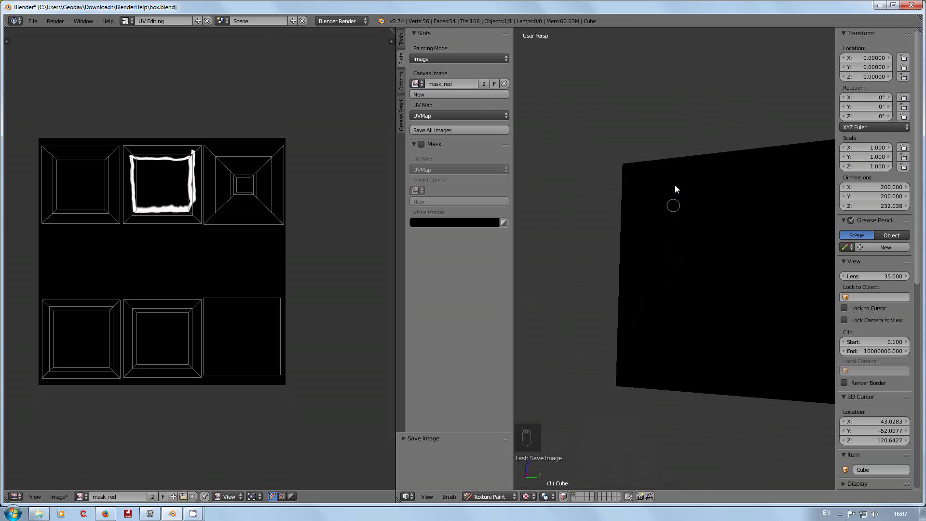
left_click_drag(645, 173, 834, 154)
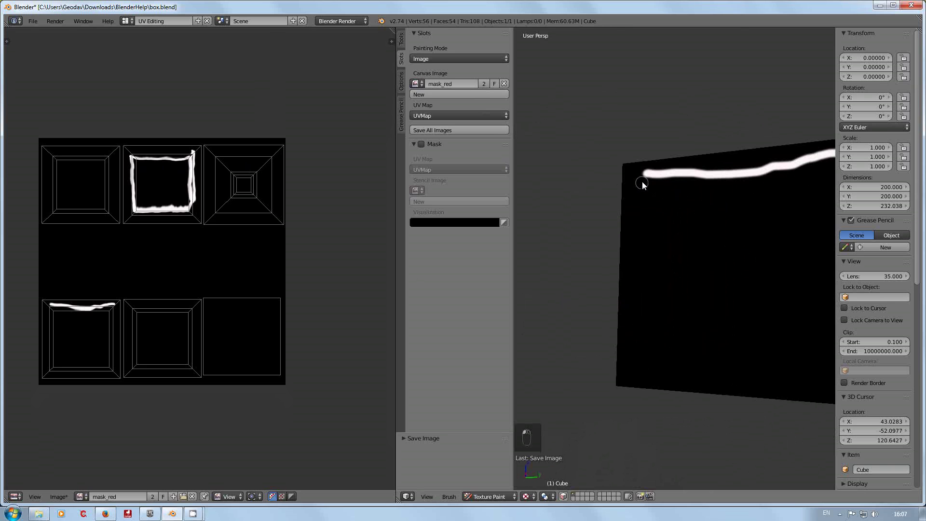
left_click_drag(638, 177, 630, 314)
left_click_drag(630, 346, 629, 348)
left_click_drag(665, 376, 814, 390)
Paint a vertical white stroke near the next face's left edge and another down the vertical box edge on its opposite side
mouse_move(769, 419)
middle_mouse_down()
mouse_move(714, 422)
mouse_move(666, 381)
middle_mouse_up()
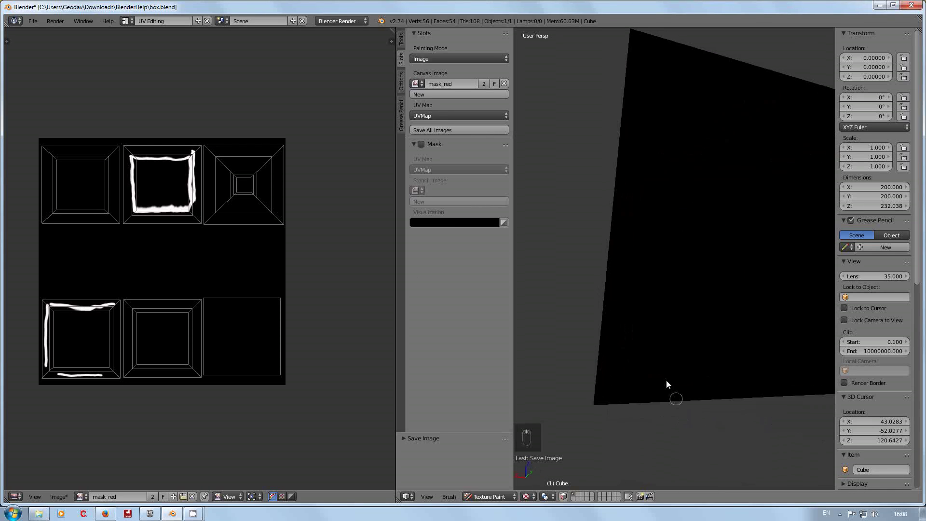
left_click(638, 135)
left_click_drag(635, 245, 626, 347)
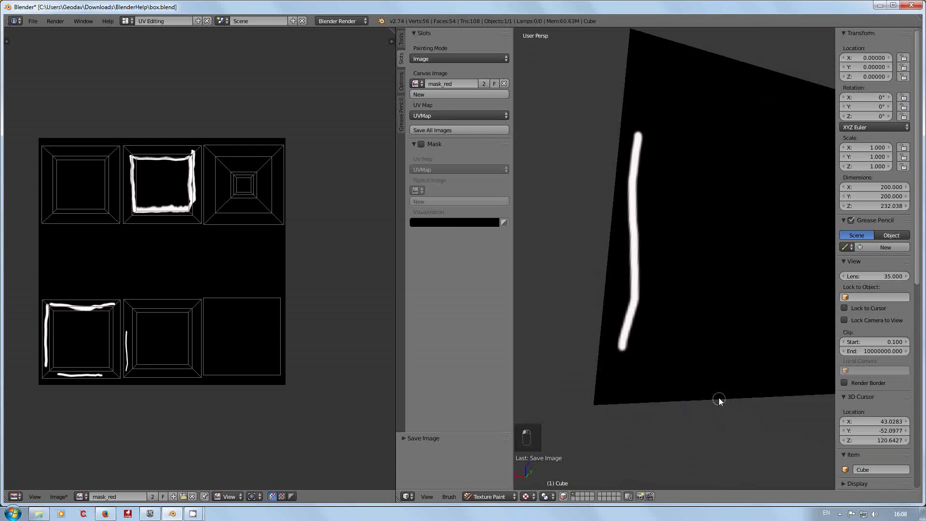
mouse_move(717, 399)
middle_mouse_down()
mouse_move(637, 373)
mouse_move(649, 434)
mouse_move(641, 364)
middle_mouse_up()
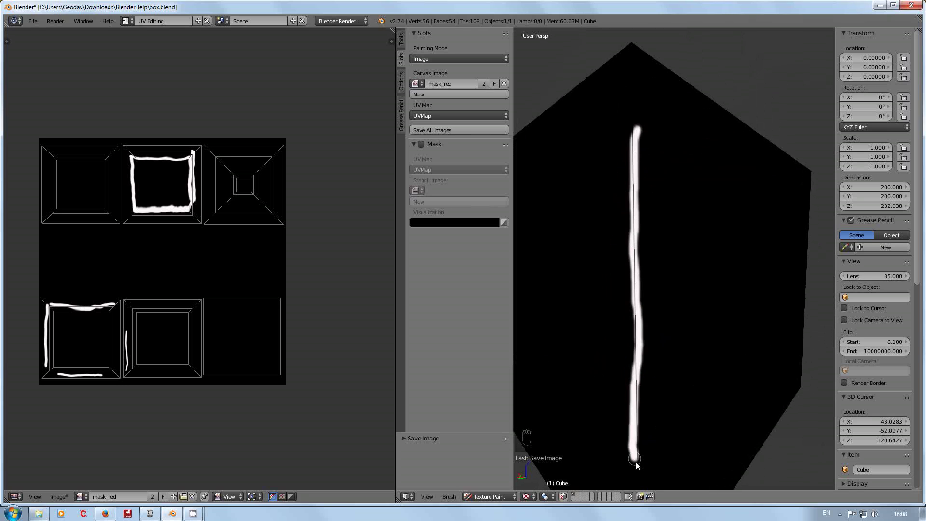
left_click_drag(636, 462, 637, 472)
mouse_move(633, 113)
left_mouse_down()
mouse_move(643, 356)
mouse_move(636, 486)
left_mouse_up()
Paint thick white strokes along two adjoining upper edges of the box with the TexDraw brush
mouse_move(636, 487)
middle_mouse_down()
mouse_move(607, 412)
mouse_move(636, 364)
mouse_move(758, 375)
mouse_move(733, 332)
mouse_move(688, 393)
middle_mouse_up()
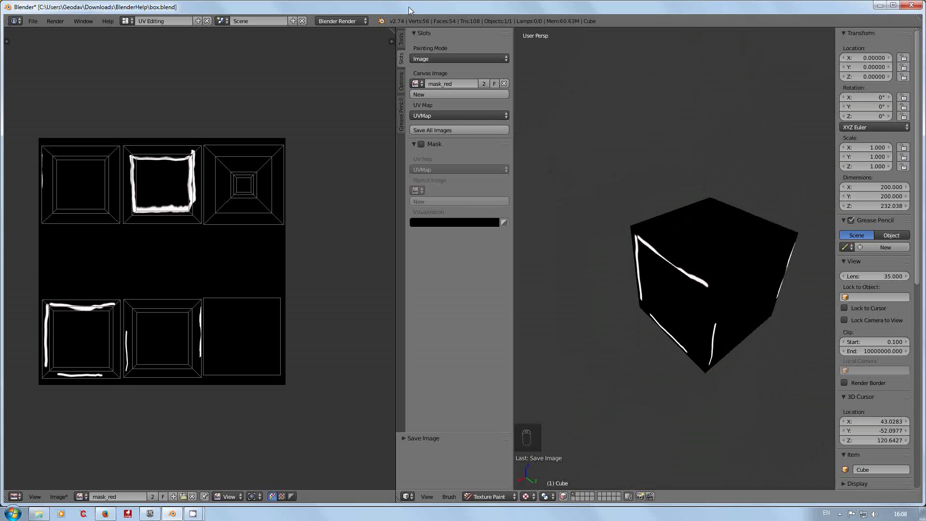
left_click(402, 40)
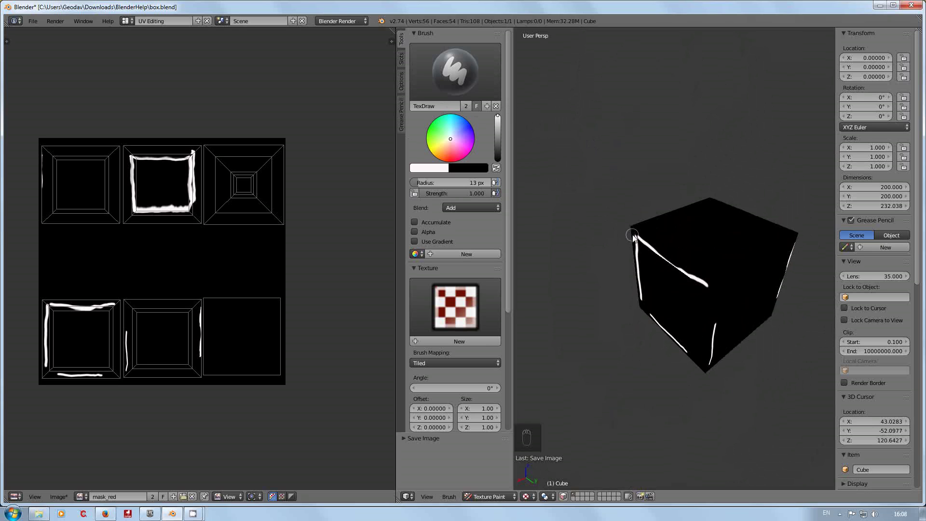
left_click_drag(634, 230, 727, 290)
middle_click_drag(728, 290, 682, 296)
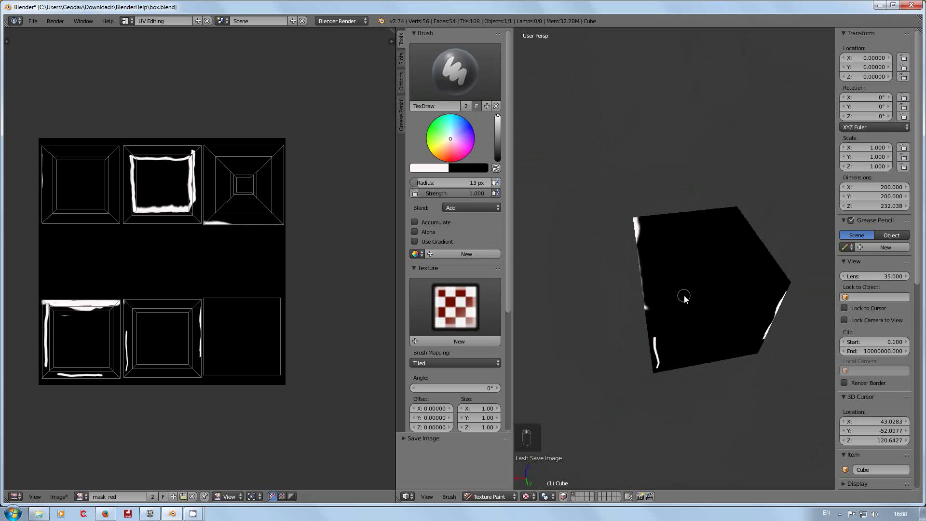
left_click(652, 306)
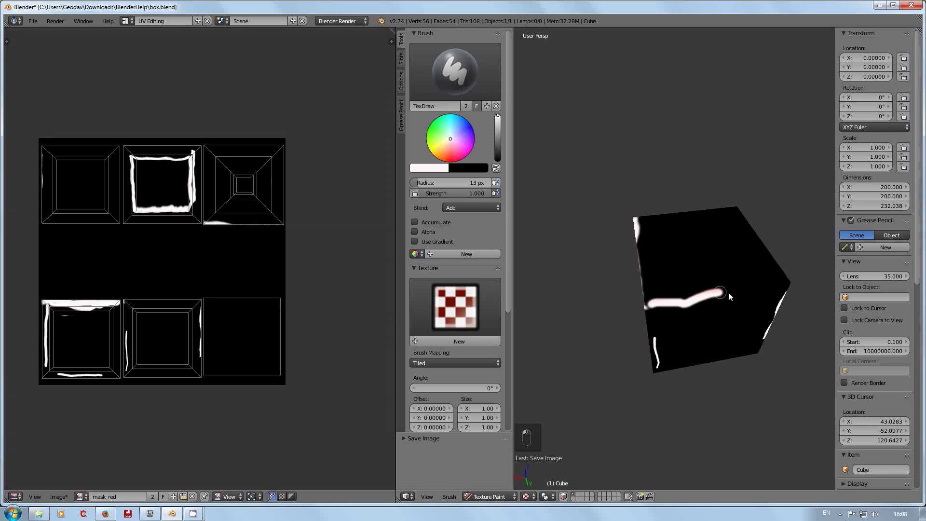
left_click_drag(729, 293, 796, 284)
Paint white strokes along the remaining two upper edges to close the outline around the box's top
middle_click_drag(796, 284, 696, 309)
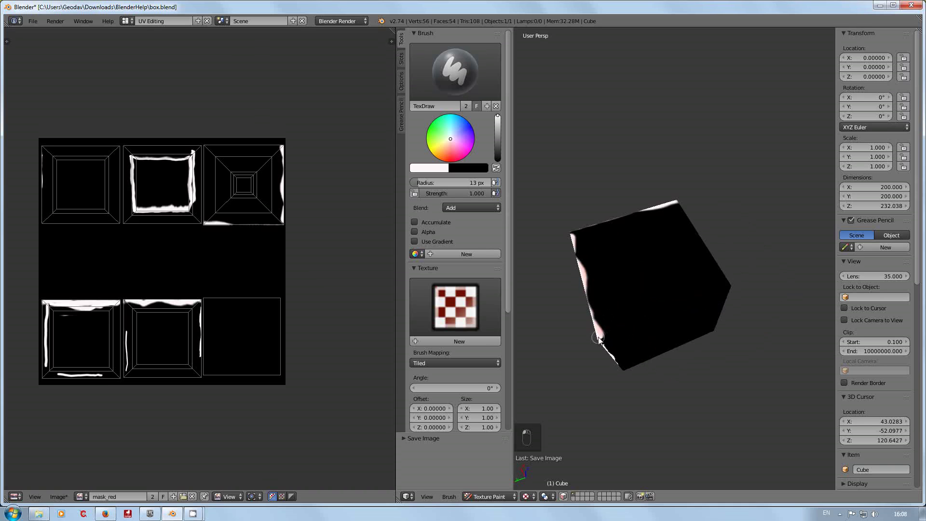
left_click_drag(598, 339, 736, 286)
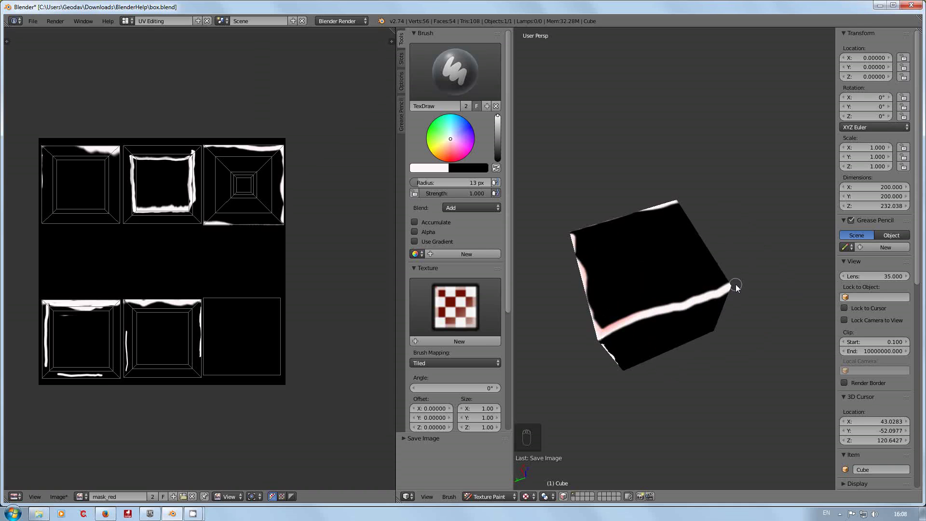
mouse_move(769, 275)
middle_mouse_down()
mouse_move(653, 283)
mouse_move(627, 275)
middle_mouse_up()
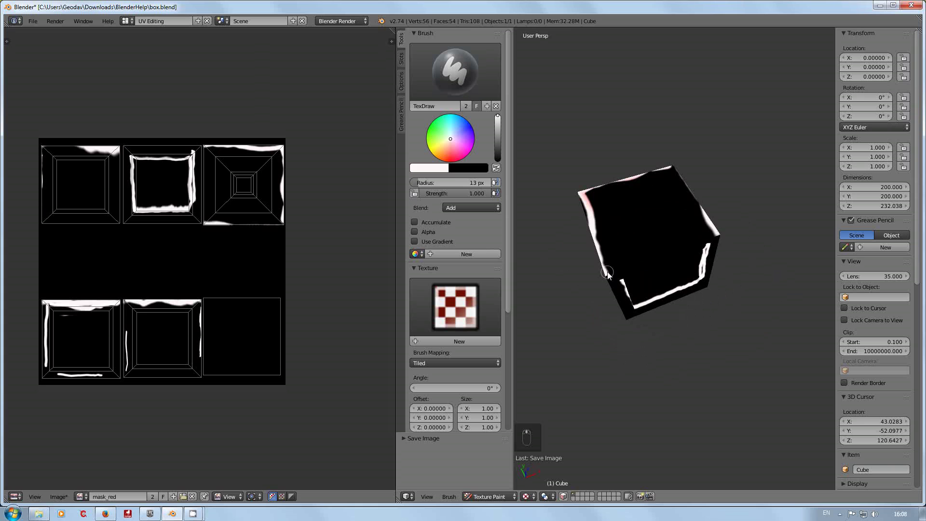
left_click_drag(607, 273, 726, 235)
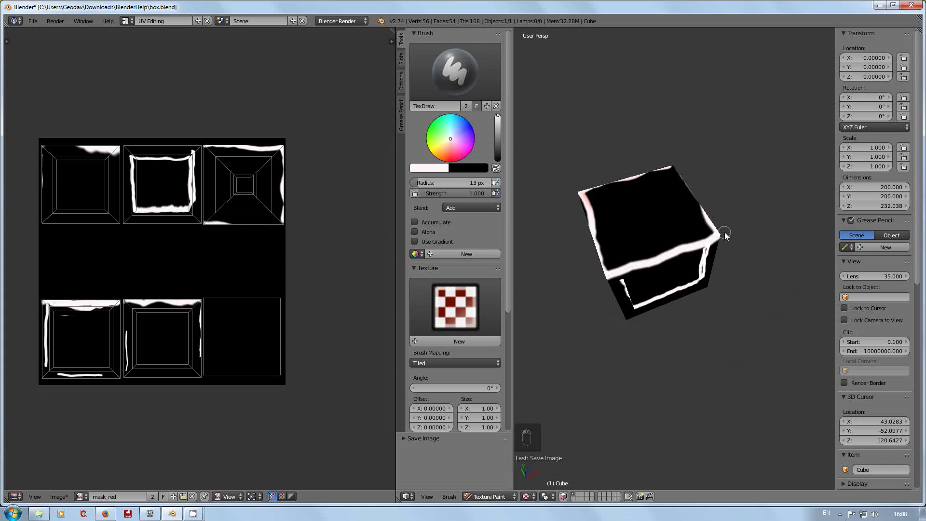
Paint a closed white frame set inside the border of the side face that has only its upper corner painted
mouse_move(699, 321)
middle_mouse_down()
mouse_move(731, 198)
mouse_move(777, 207)
mouse_move(681, 317)
middle_mouse_up()
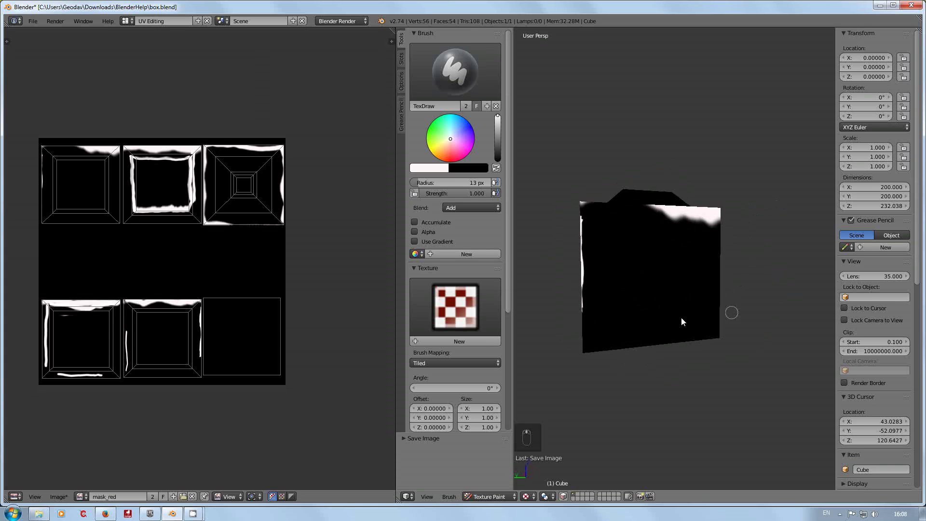
left_click_drag(598, 335, 595, 332)
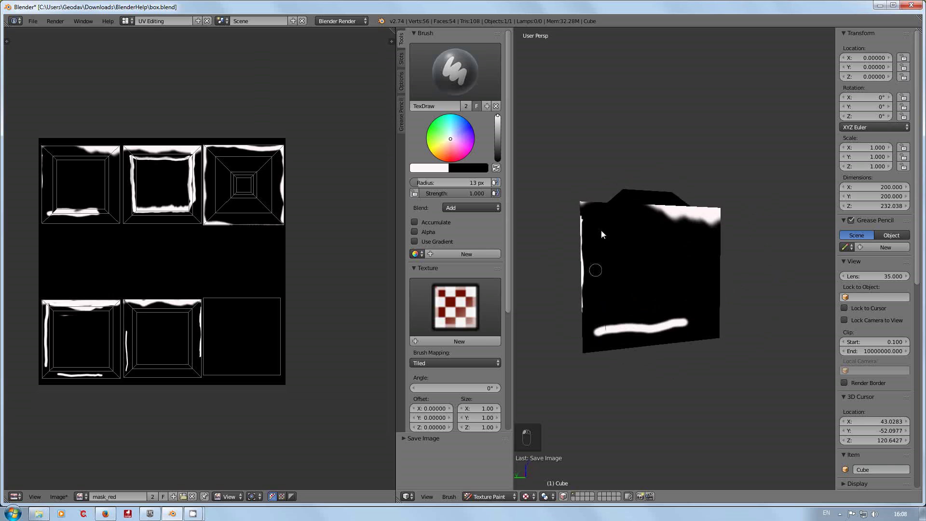
left_click_drag(595, 224, 598, 331)
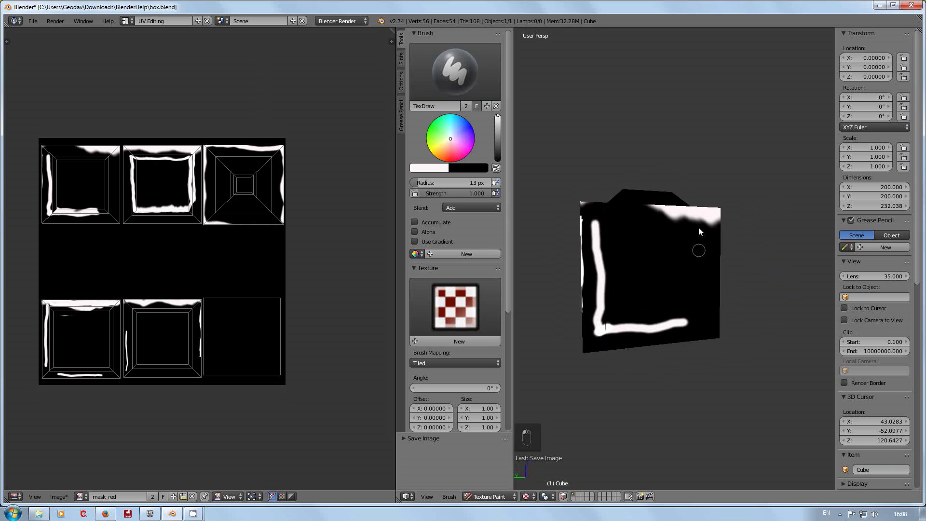
left_click_drag(699, 321, 659, 323)
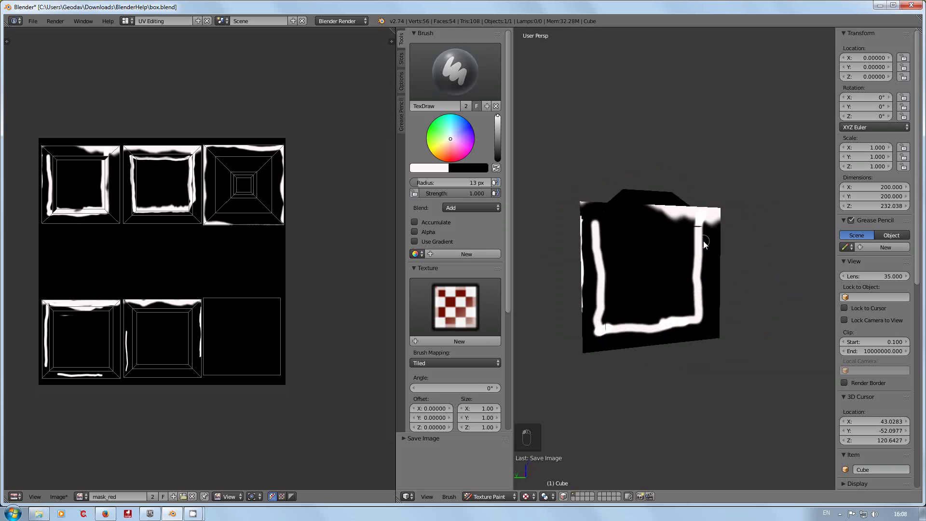
mouse_move(702, 227)
left_mouse_down()
mouse_move(603, 235)
mouse_move(595, 227)
mouse_move(698, 235)
left_mouse_up()
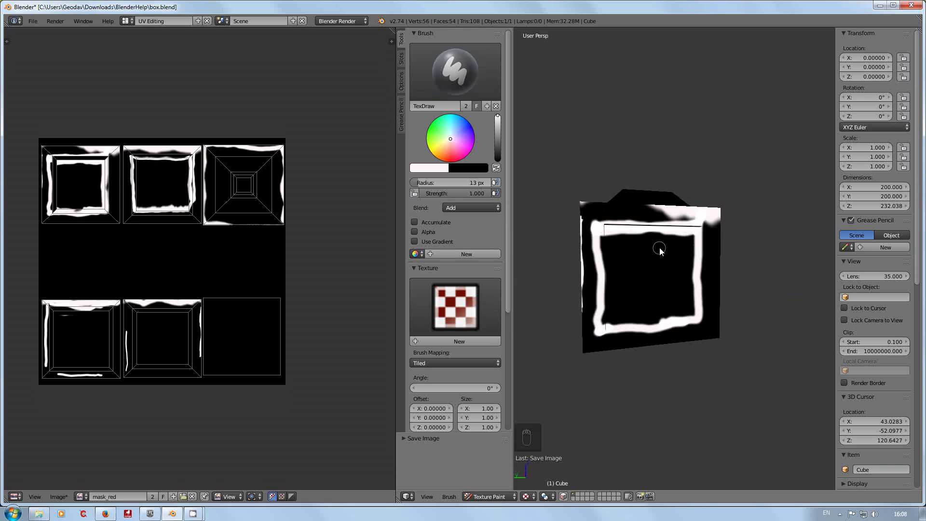
Paint white strokes along the bottom and sides of the neighbouring side face to complete its frame
middle_click_drag(681, 260, 779, 287)
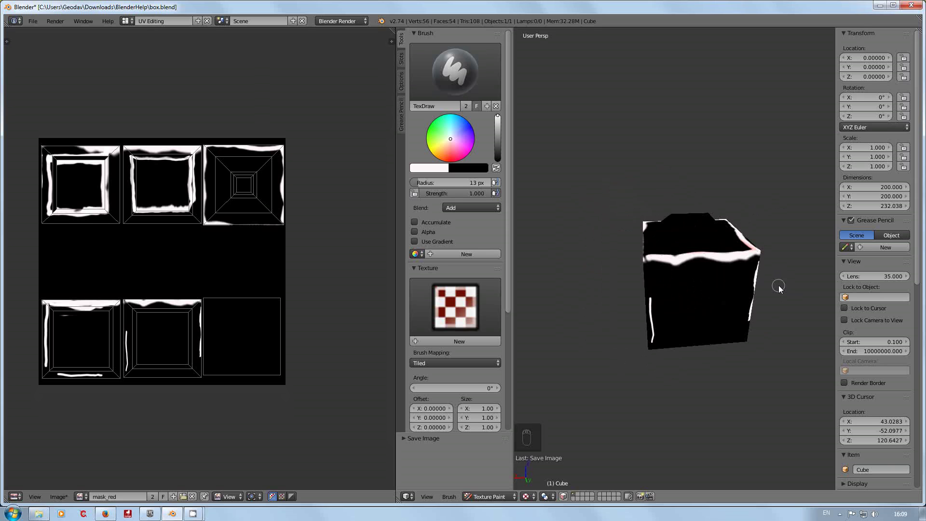
left_click_drag(747, 334, 657, 338)
middle_click_drag(653, 326, 588, 283)
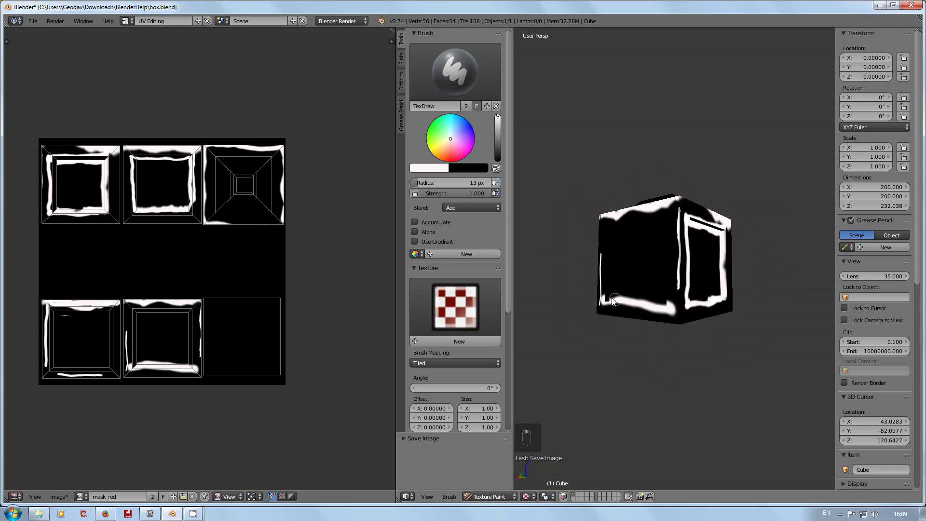
mouse_move(607, 300)
left_mouse_down()
mouse_move(610, 227)
mouse_move(676, 214)
mouse_move(672, 313)
left_mouse_up()
mouse_move(672, 314)
middle_mouse_down()
mouse_move(689, 352)
mouse_move(720, 358)
mouse_move(801, 353)
mouse_move(820, 339)
mouse_move(763, 345)
middle_mouse_up()
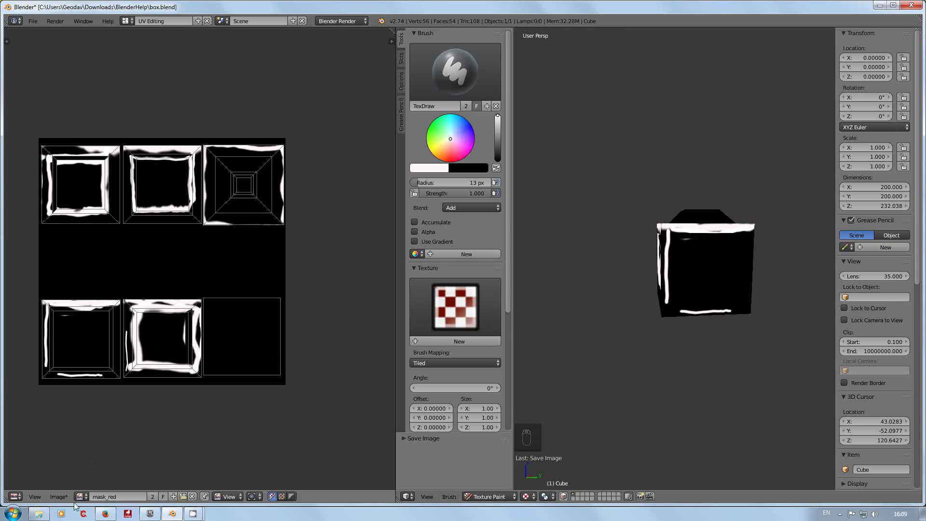
Save the painted mask_red image and create a new blank black image named mask_blue
left_click(59, 497)
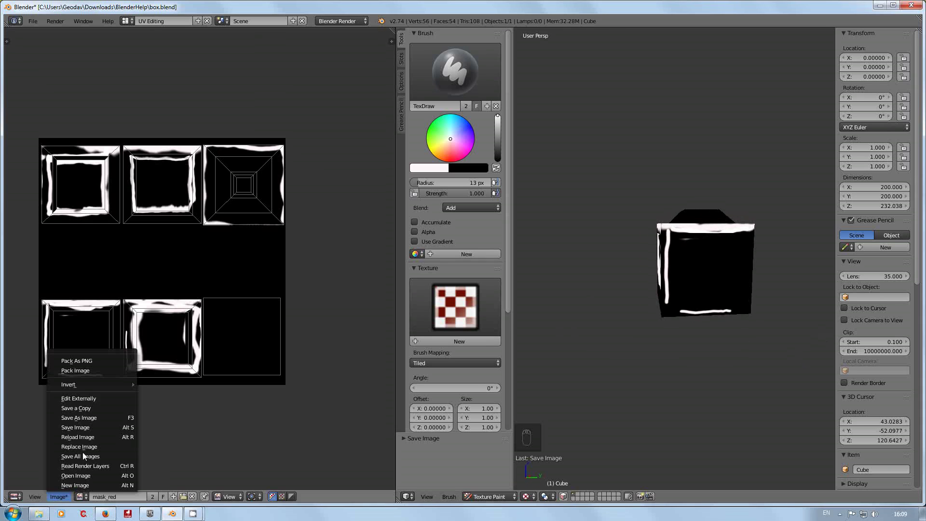
left_click(81, 428)
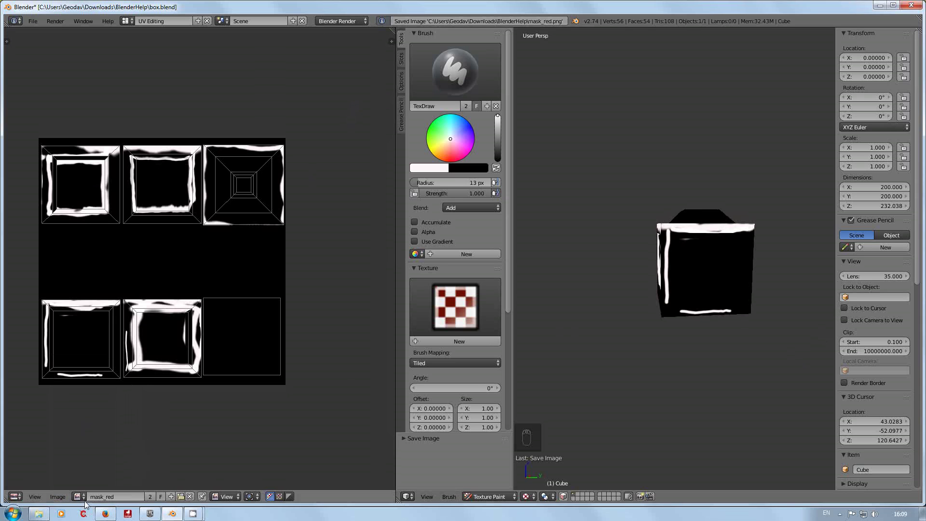
left_click(58, 497)
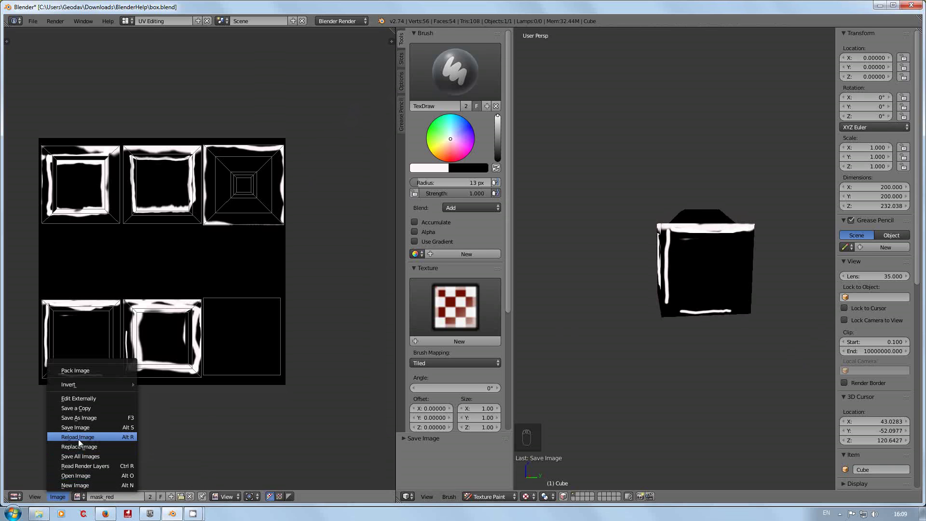
left_click(80, 486)
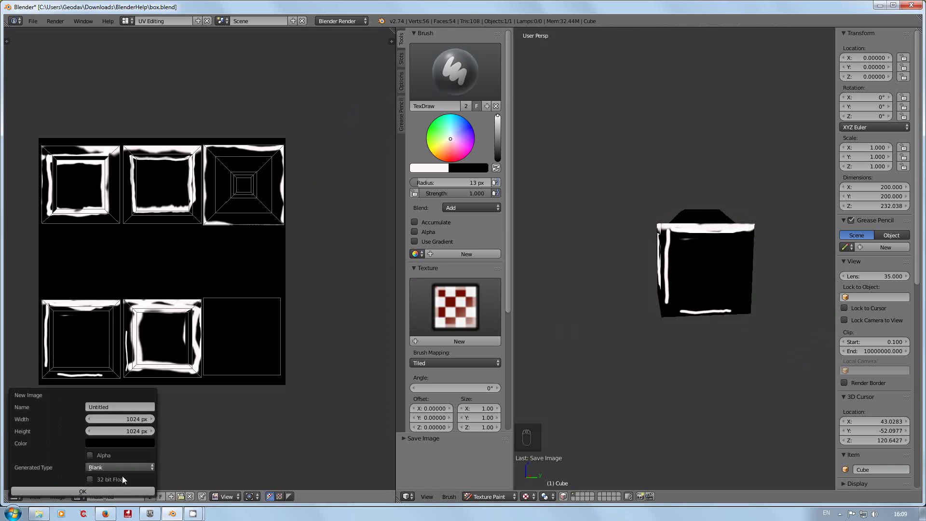
left_click(114, 406)
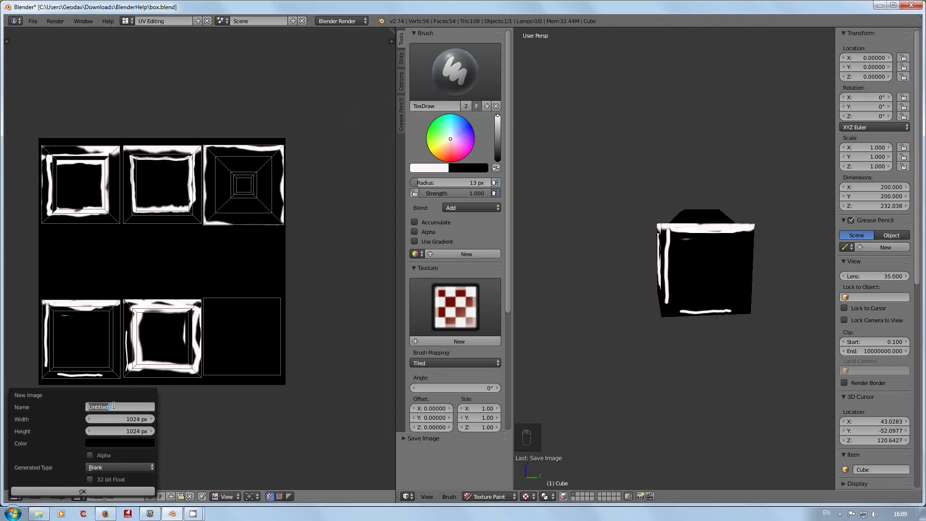
type("mask_blue")
key("Return")
left_click(71, 489)
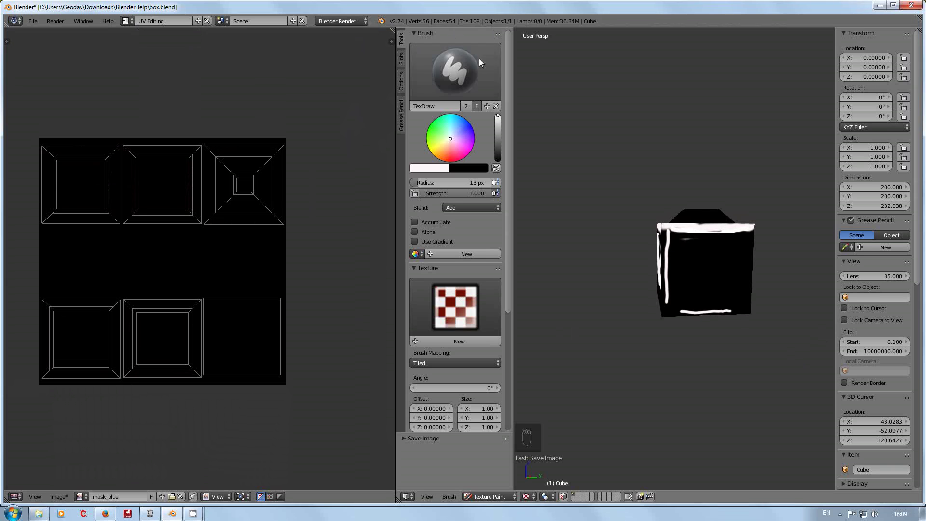
Set mask_blue as the canvas image for texture painting on the box
left_click(399, 62)
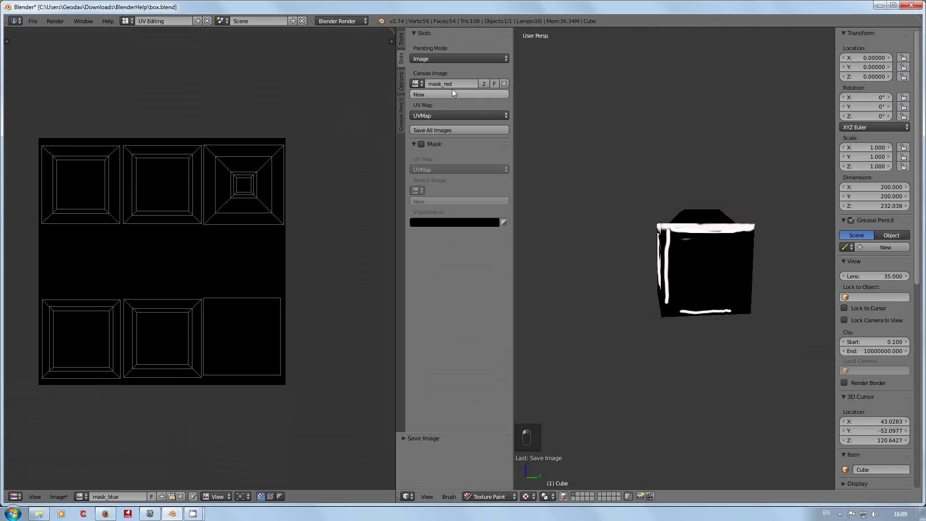
left_click(422, 83)
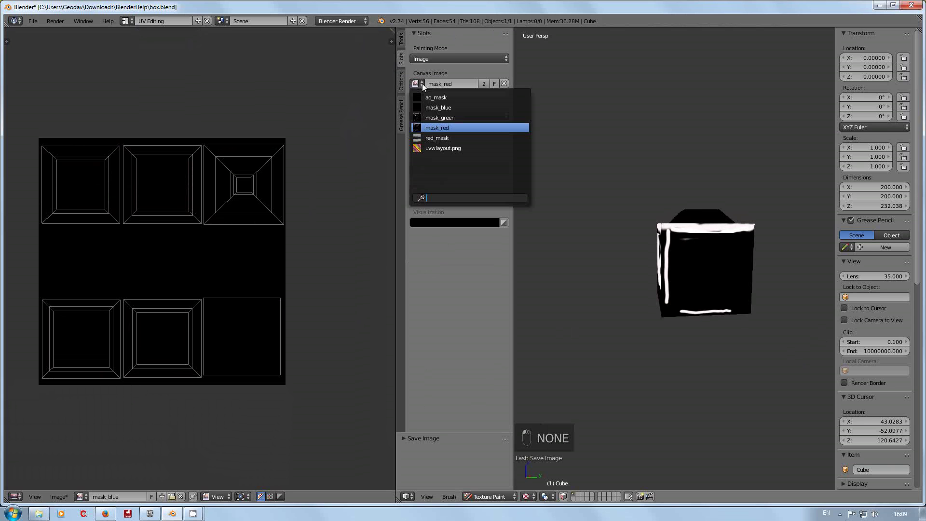
left_click(449, 108)
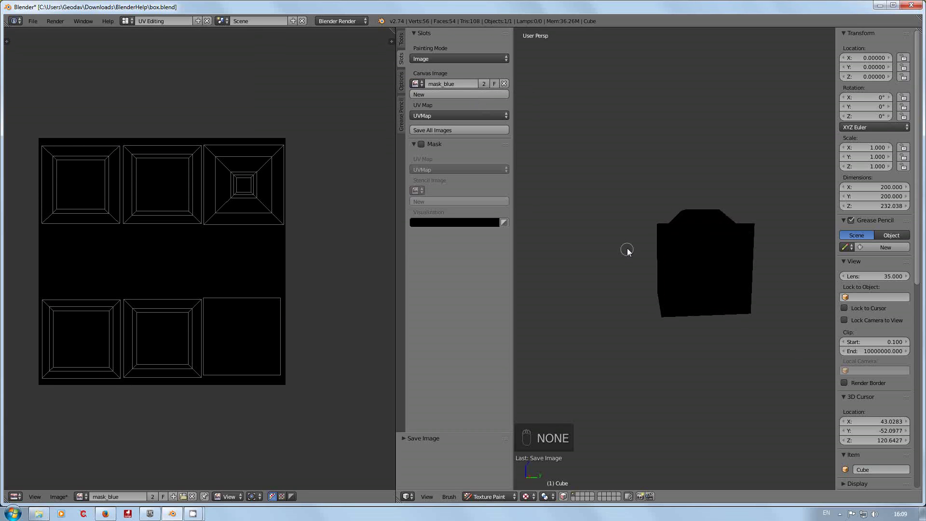
left_click(128, 21)
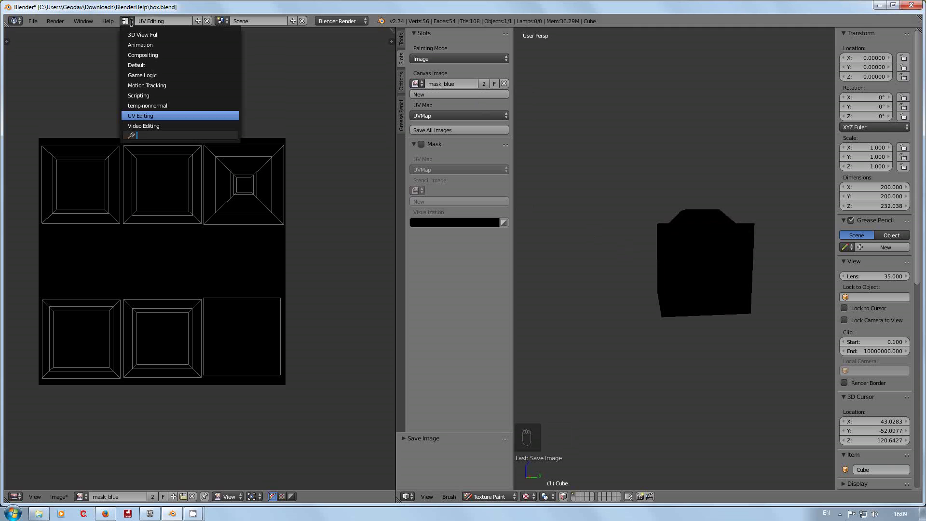
left_click(135, 62)
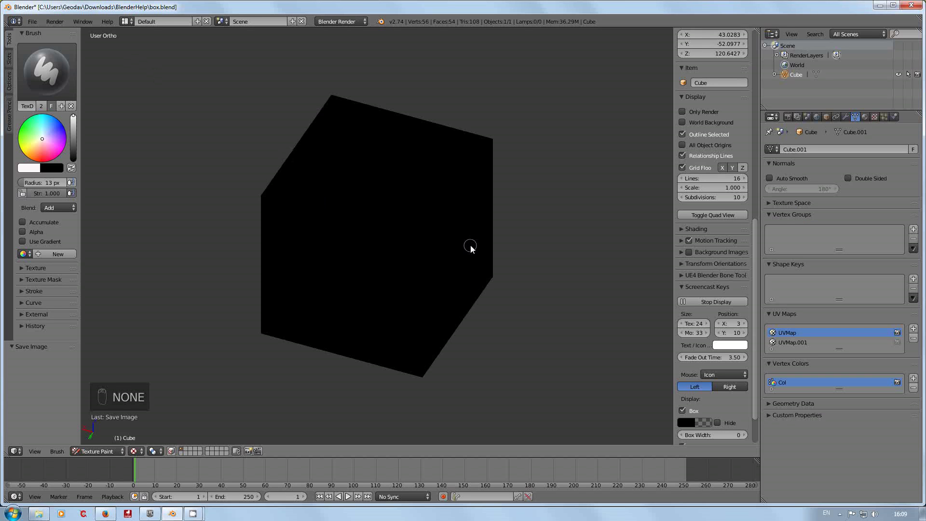
middle_click_drag(468, 244, 418, 234)
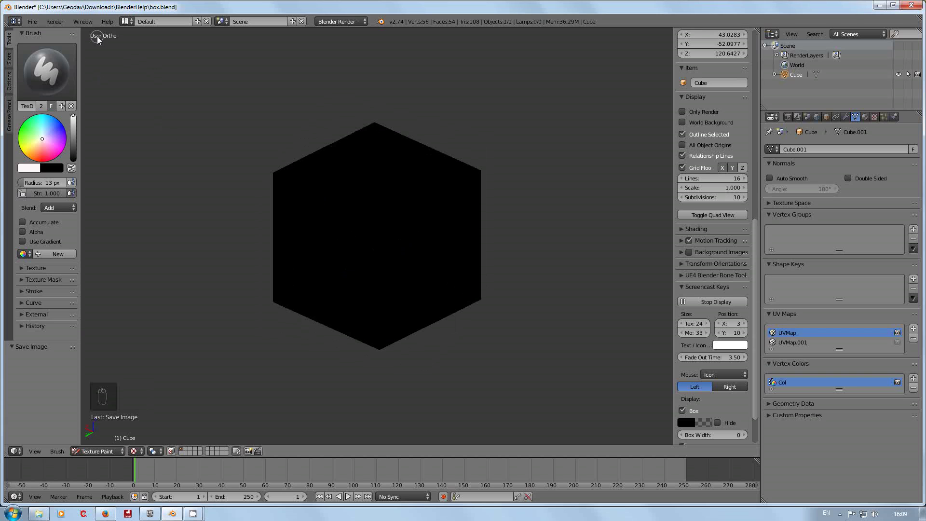
left_click(132, 22)
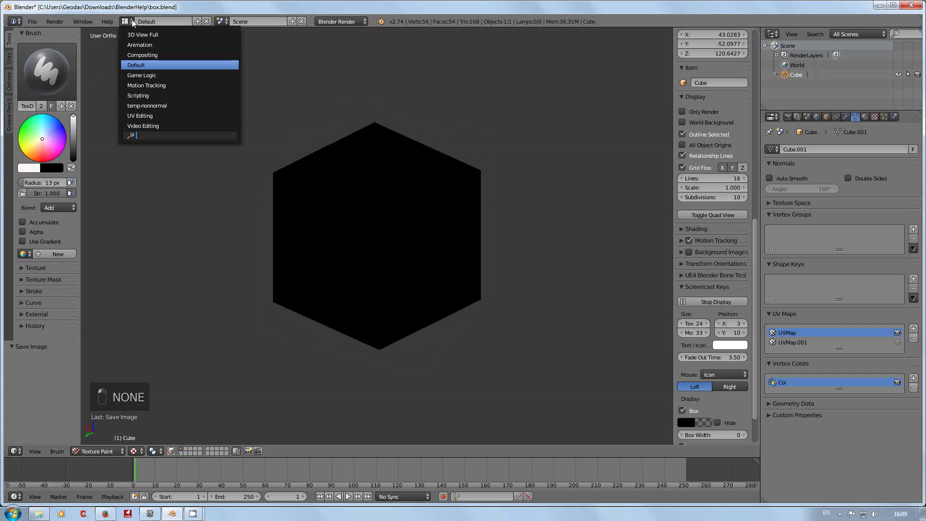
left_click(141, 116)
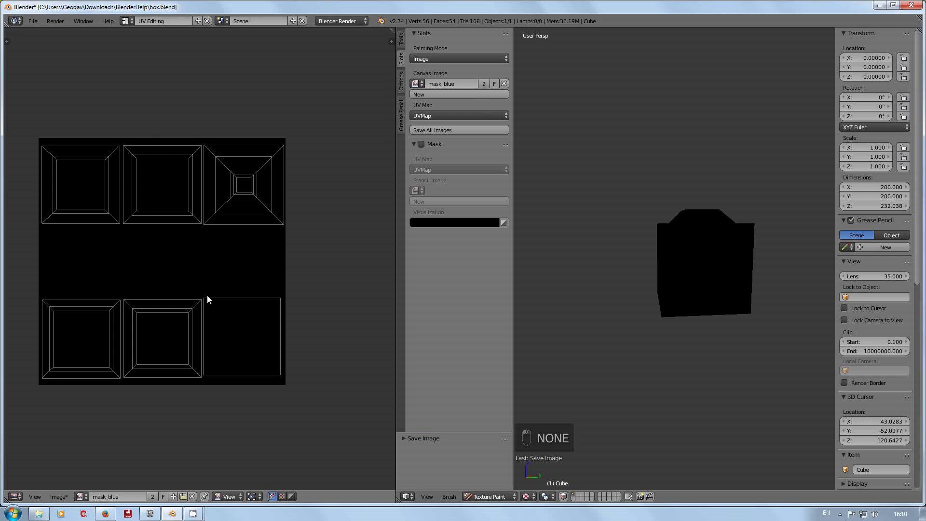
Save the blank mask_blue image as mask_blue.png in the BlenderHelp folder
left_click(59, 497)
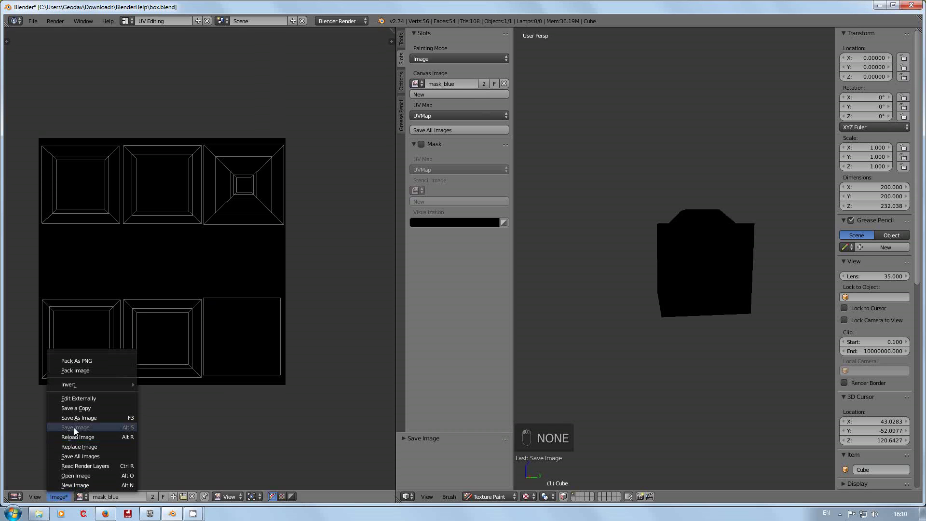
left_click(76, 418)
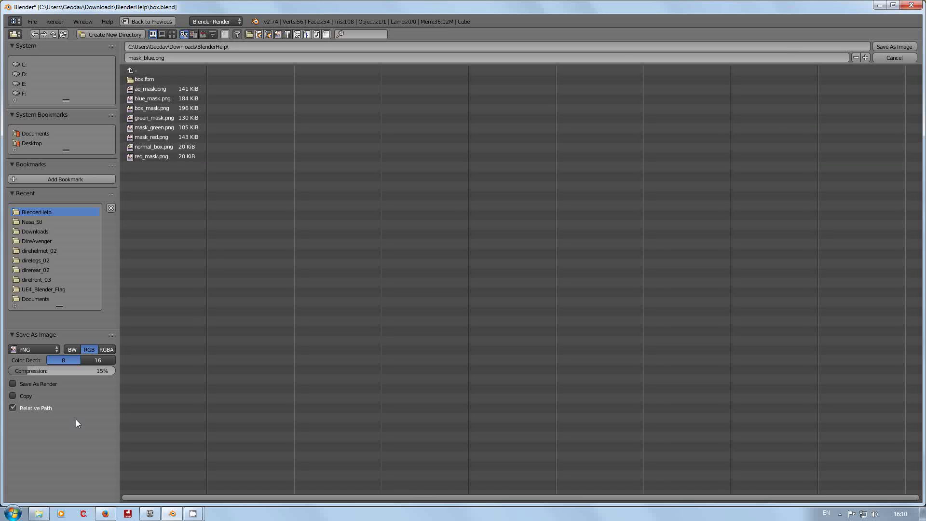
left_click(895, 47)
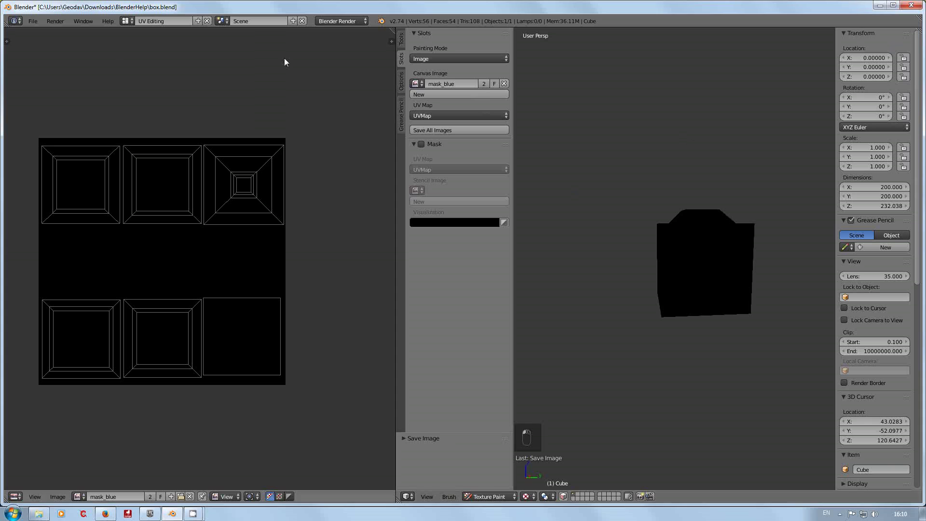
Switch to the Default screen layout and set mask_blue as the image of the box material's texture
left_click(128, 21)
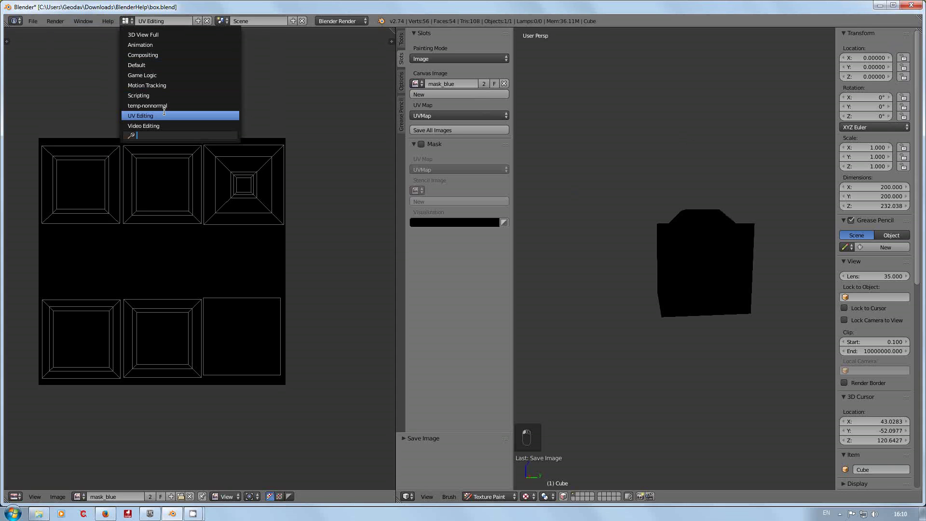
left_click(164, 115)
left_click(127, 21)
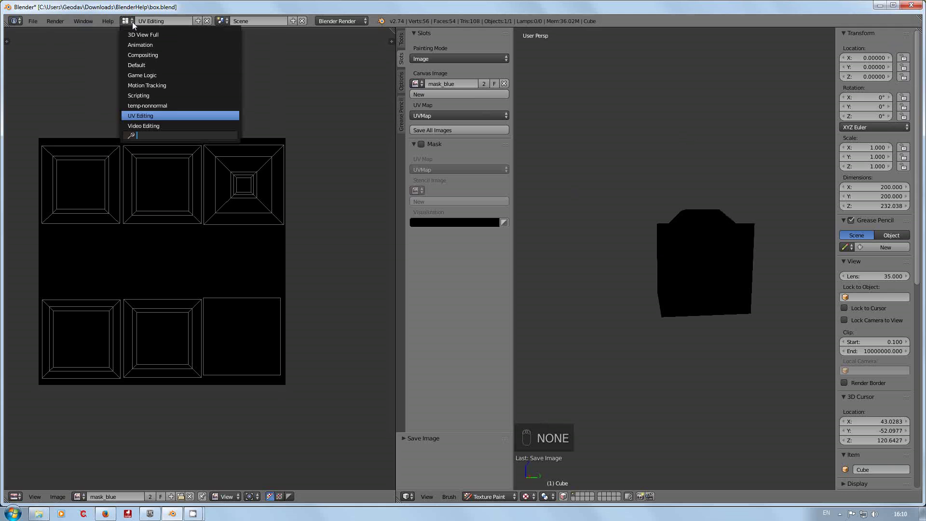
left_click(136, 65)
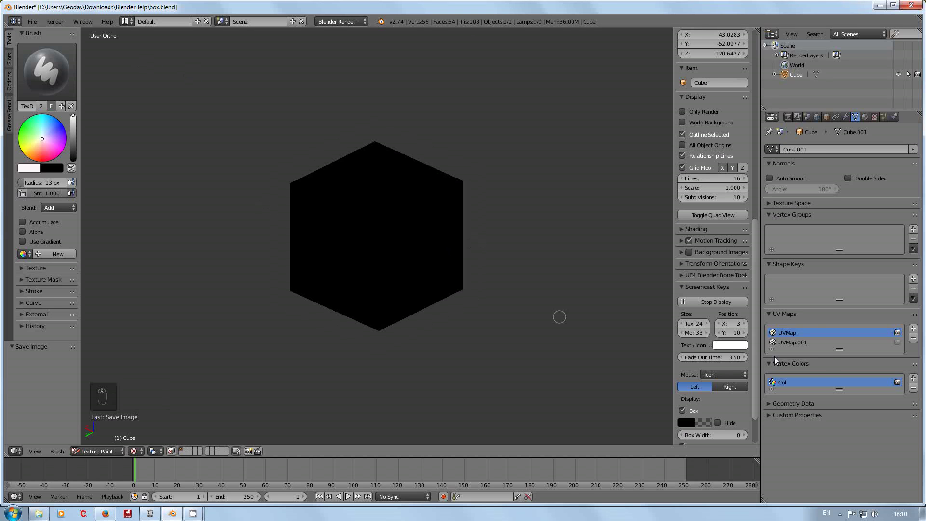
left_click(864, 117)
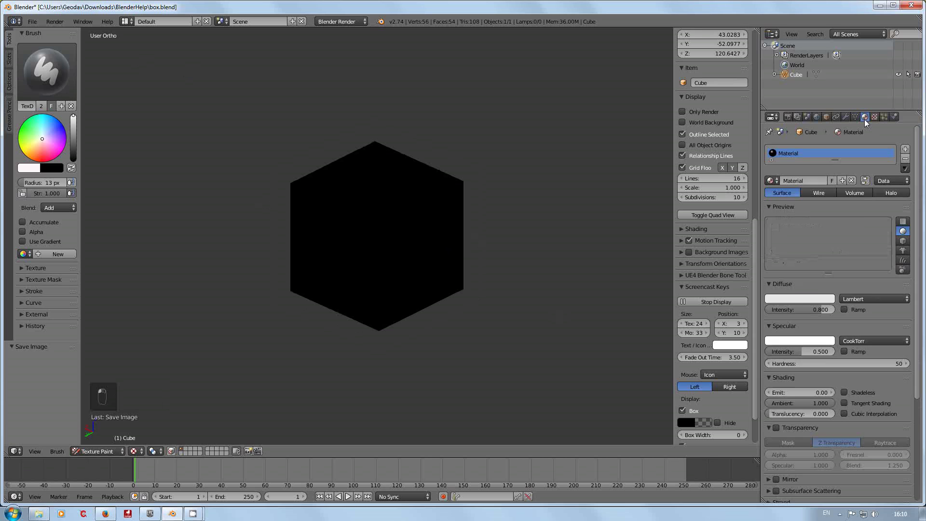
left_click(876, 117)
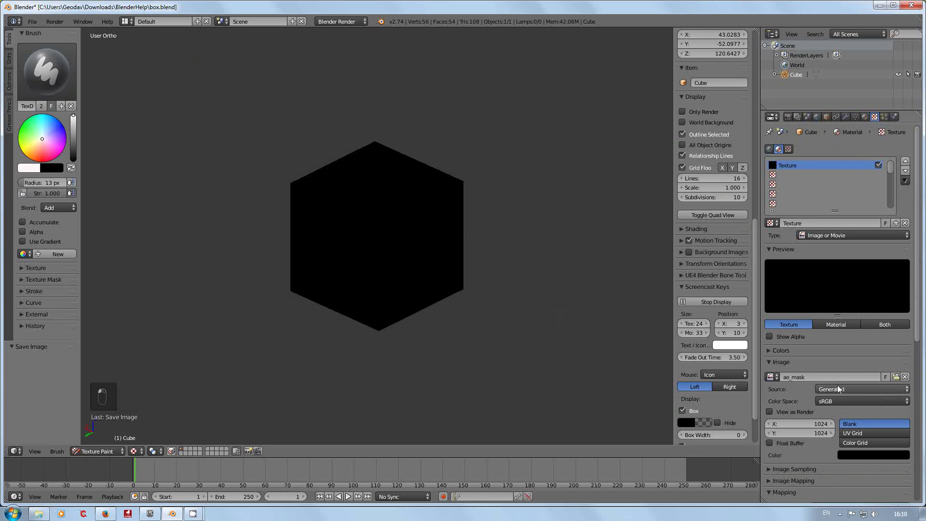
left_click(777, 375)
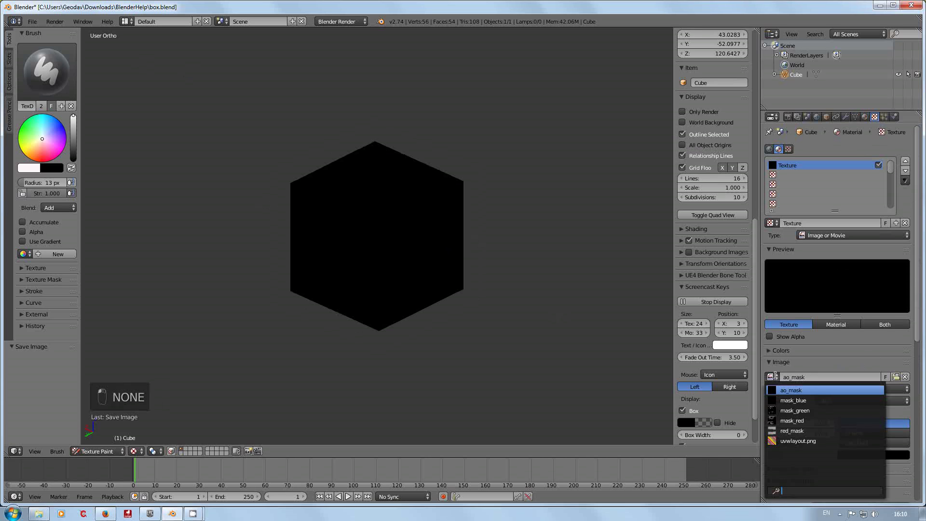
left_click(792, 400)
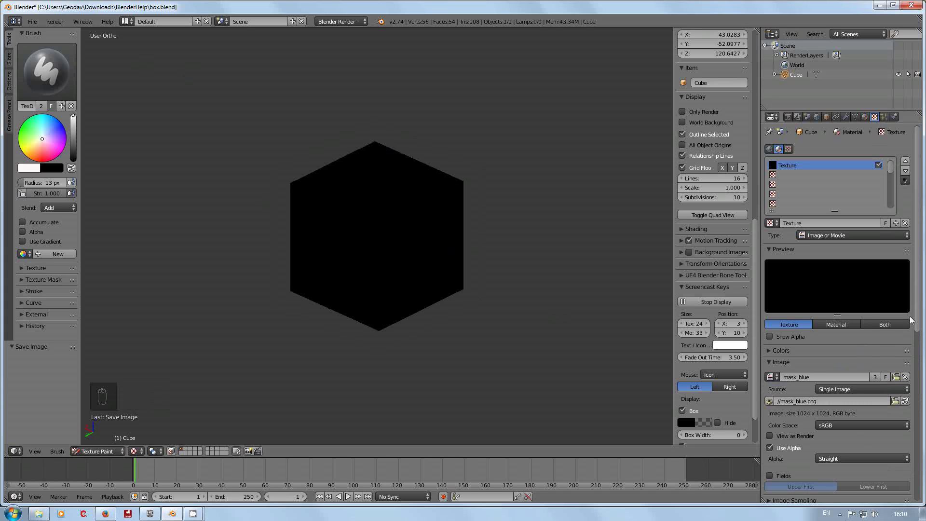
Review the mask_blue texture's image and mapping settings and the world's ambient occlusion blend setting
left_click_drag(918, 288, 912, 380)
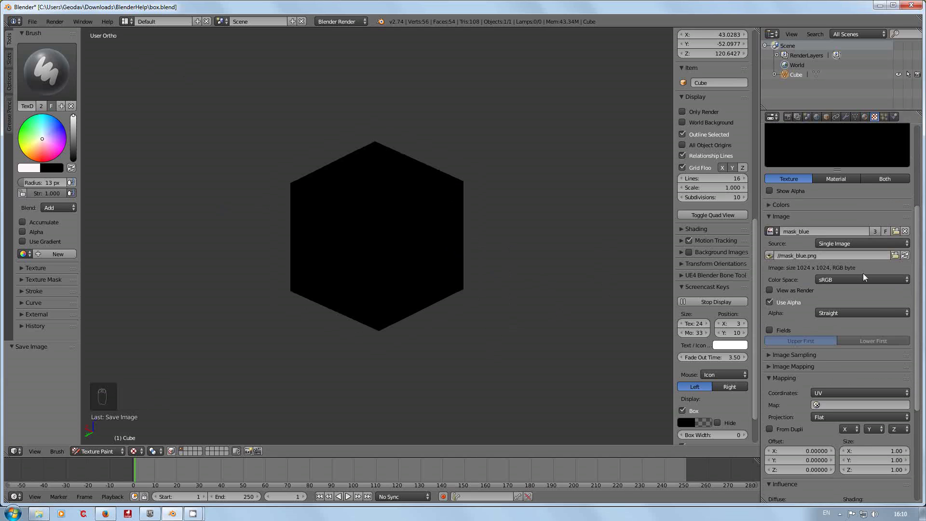
left_click_drag(918, 260, 918, 226)
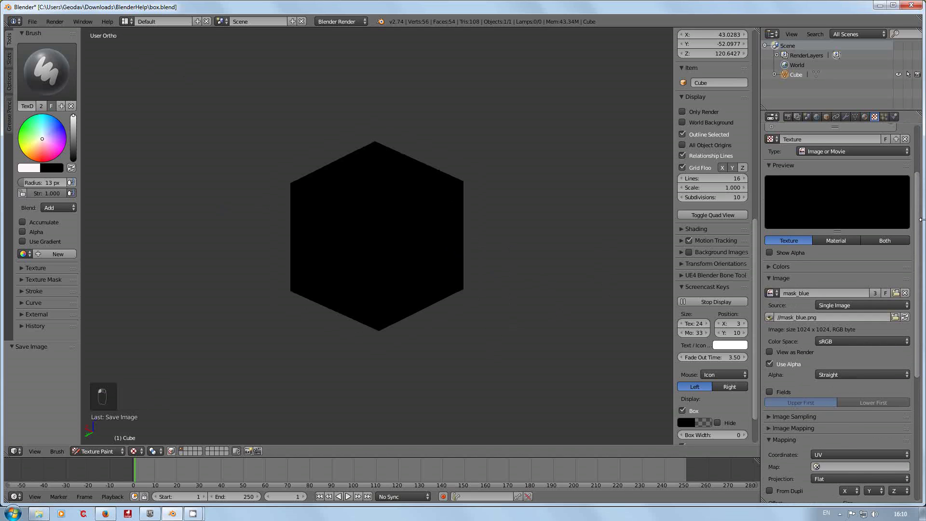
scroll(921, 240, "down", 2)
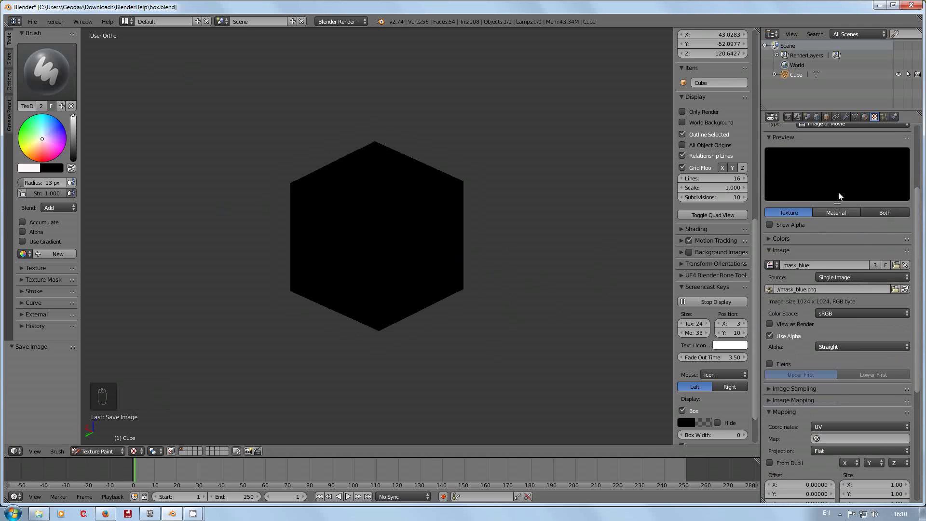
left_click(817, 118)
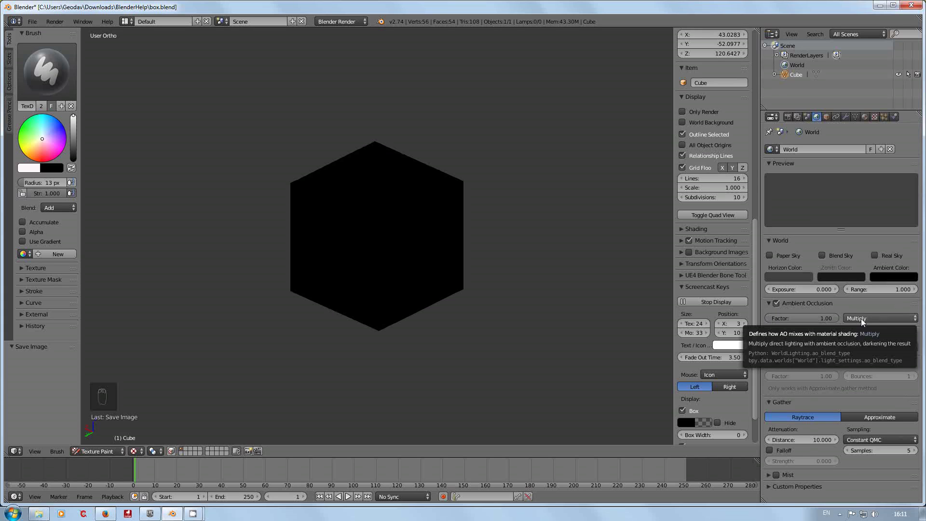
left_click(884, 319)
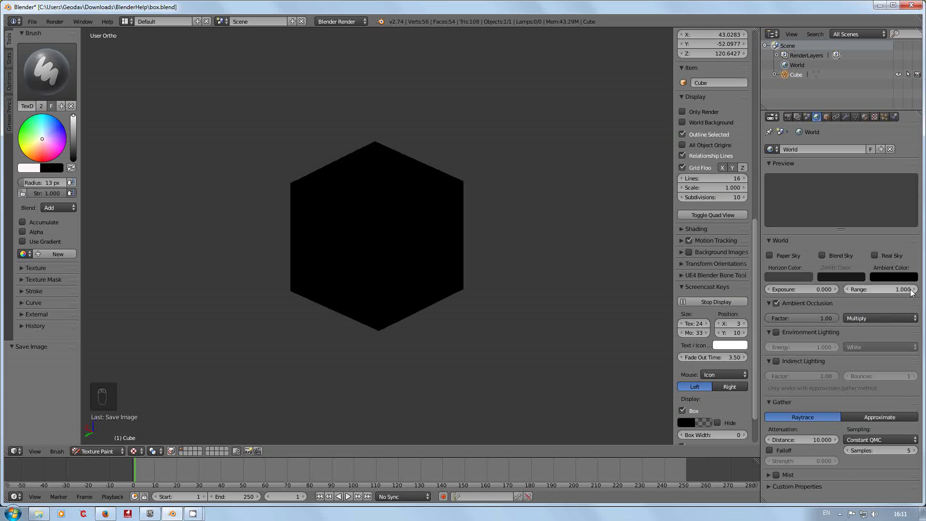
Collapse the Output and Bake render settings and switch the box from Texture Paint to Object Mode
left_click(788, 117)
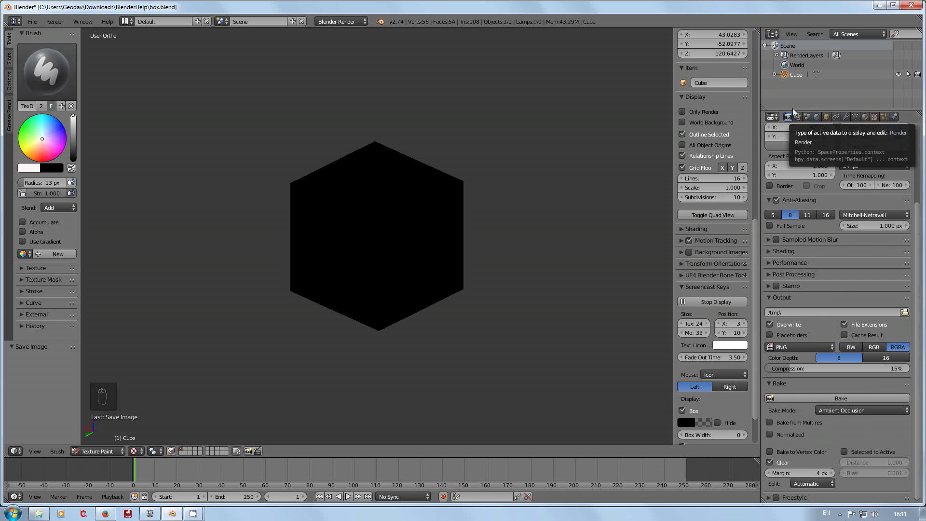
left_click(767, 297)
left_click(767, 309)
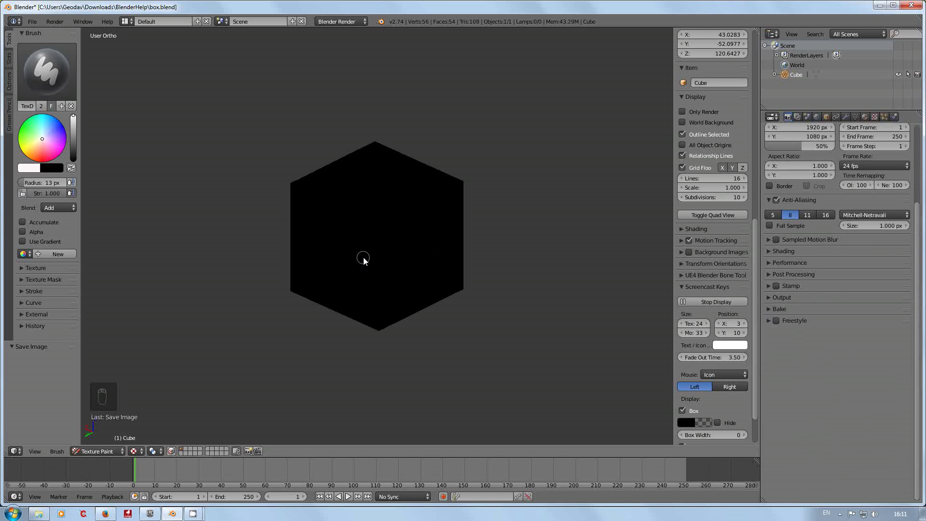
left_click(120, 451)
left_click(115, 440)
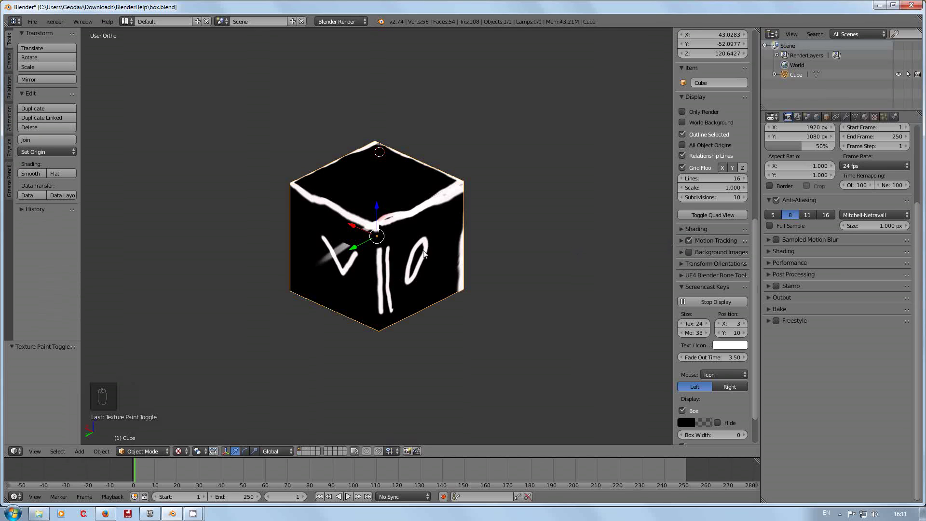
Check the material's texture image settings and inspect the image displayed on the sides of the box
left_click(875, 116)
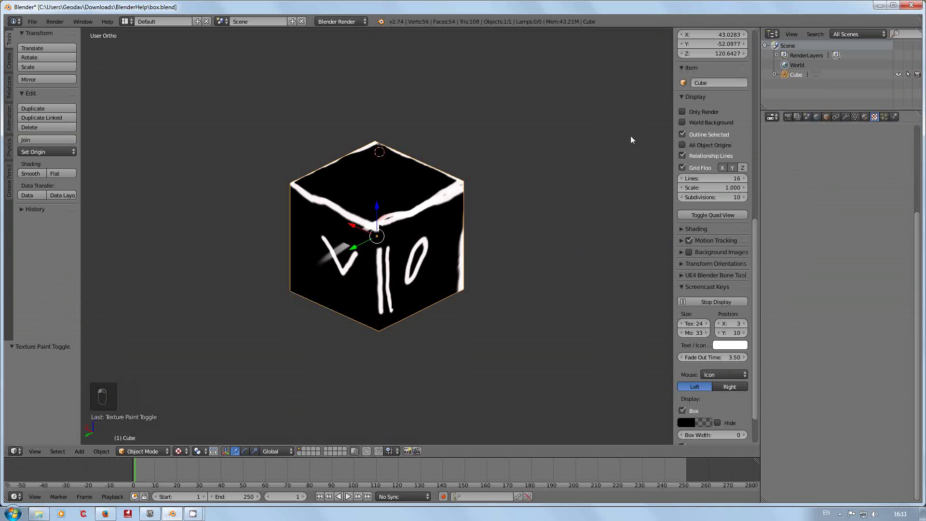
left_click(865, 116)
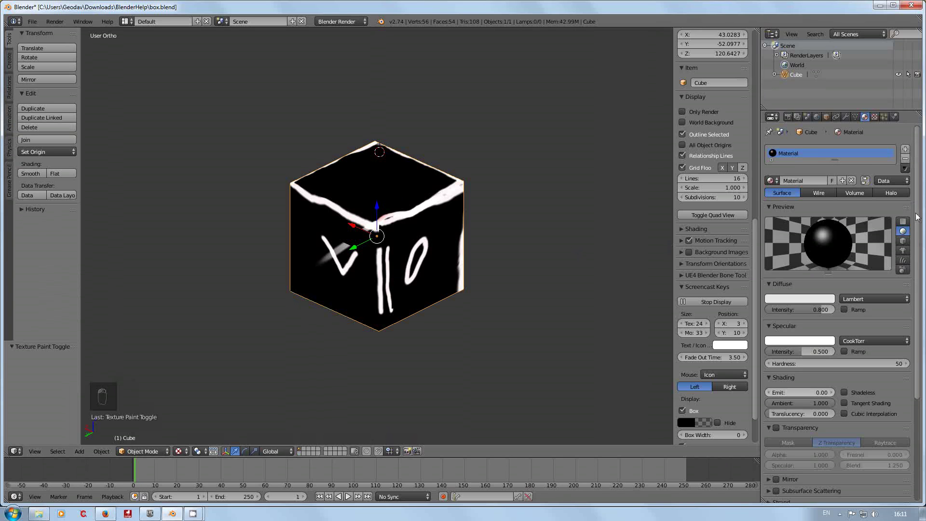
left_click(874, 117)
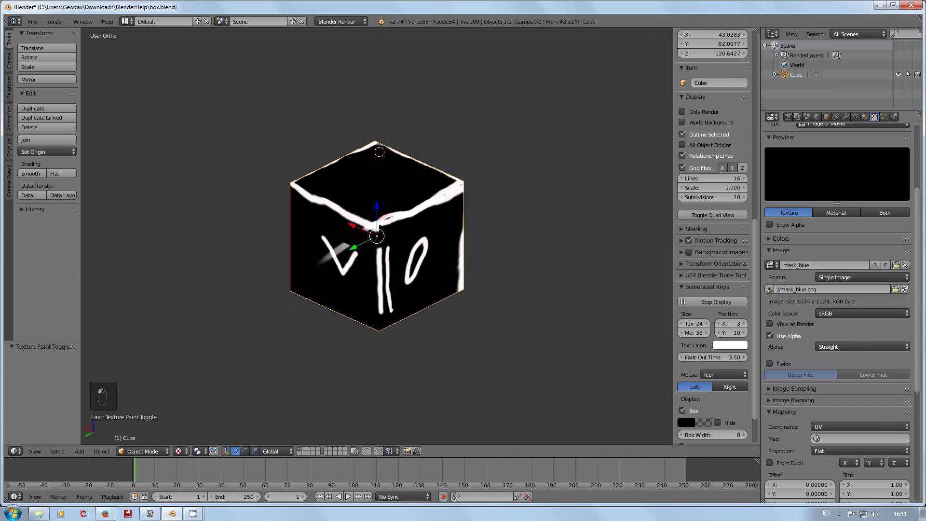
scroll(917, 232, "up", 3)
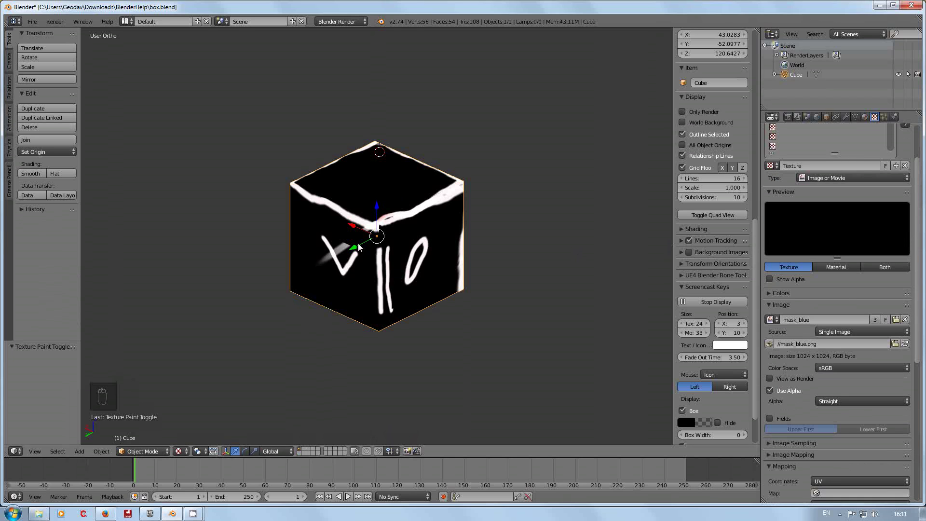
middle_click_drag(377, 240, 223, 266)
middle_click_drag(339, 249, 574, 206)
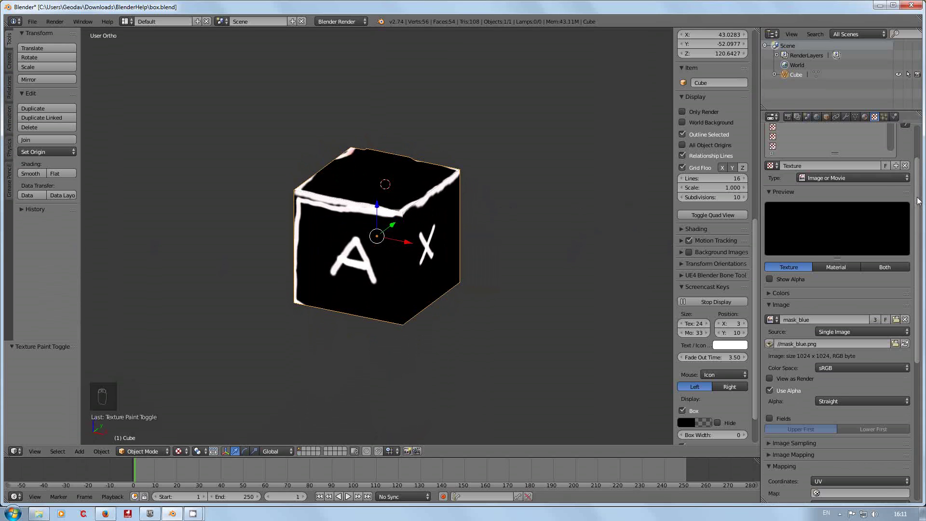
left_click_drag(917, 198, 924, 135)
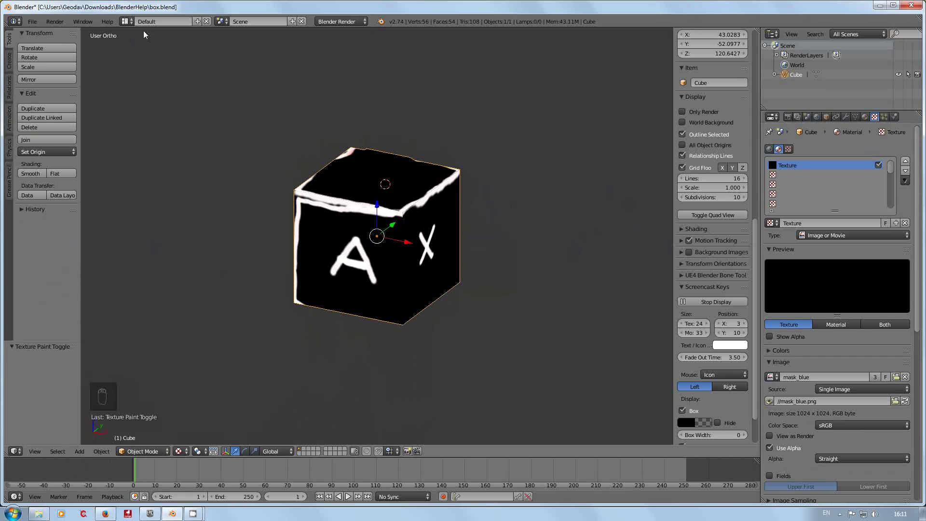
In the UV Editing layout, assign mask_blue to the box's faces in Edit Mode and return to Object Mode
left_click(131, 22)
left_click(140, 107)
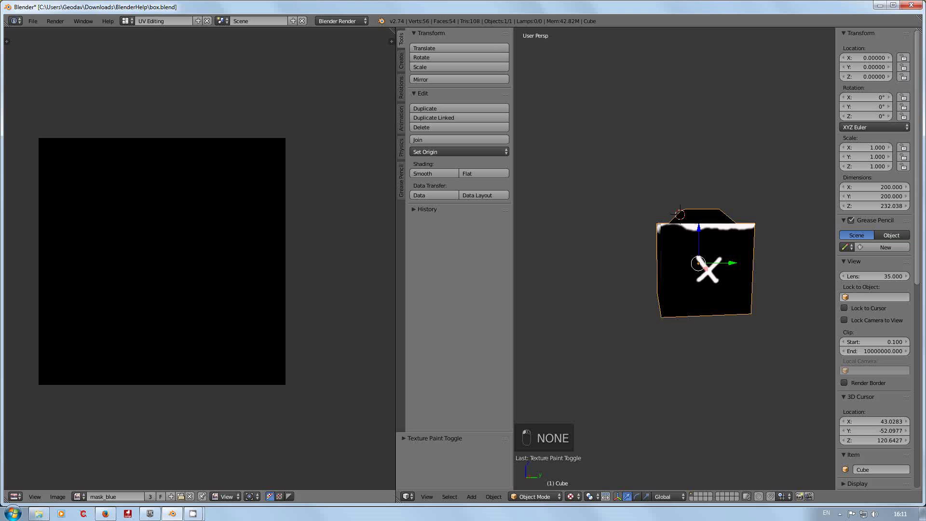
middle_click_drag(693, 264, 702, 239)
scroll(700, 239, "up", 4)
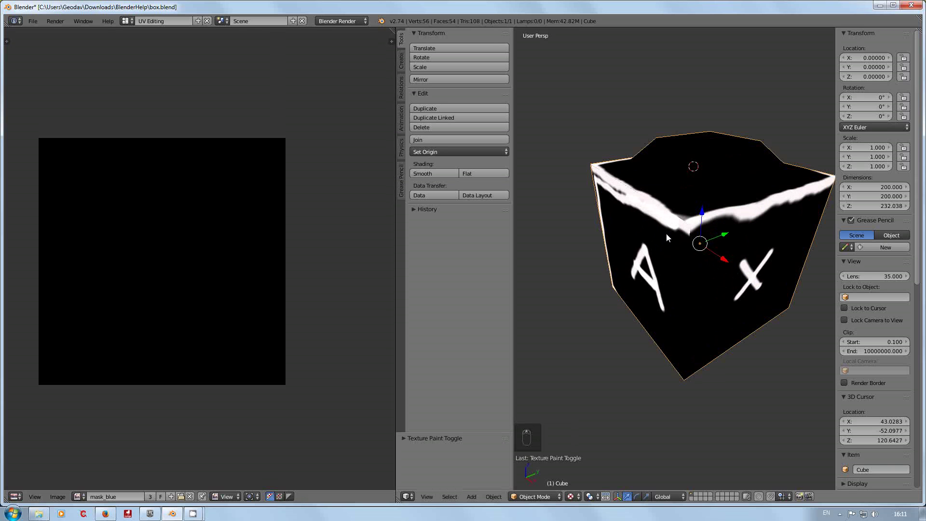
left_click(541, 496)
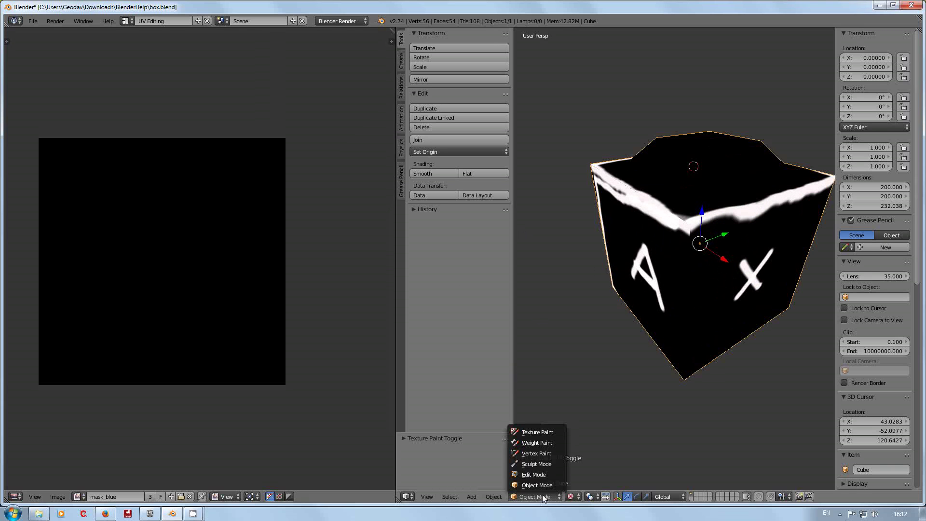
left_click(537, 474)
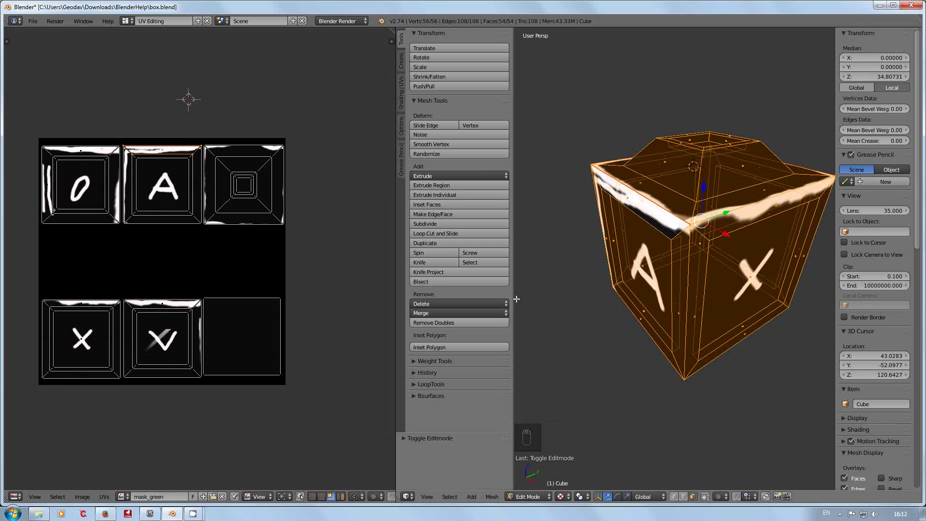
left_click(125, 497)
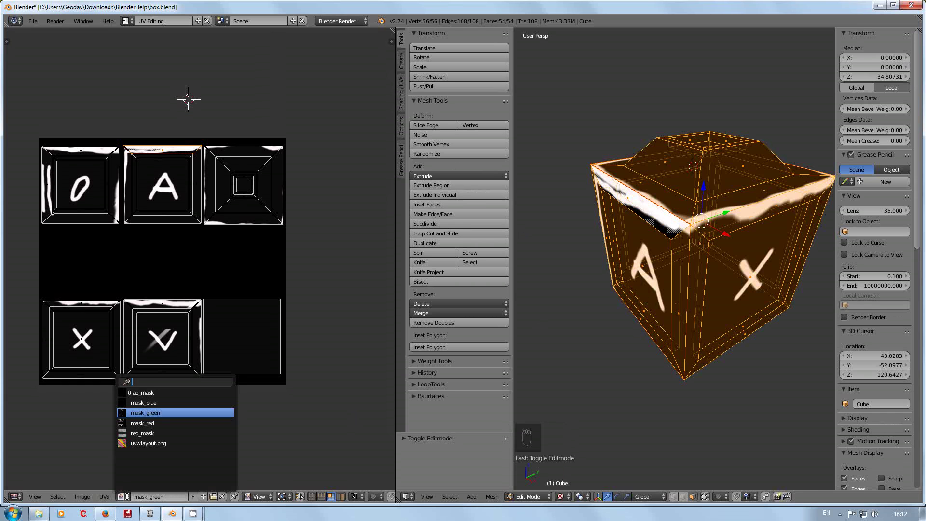
left_click(149, 402)
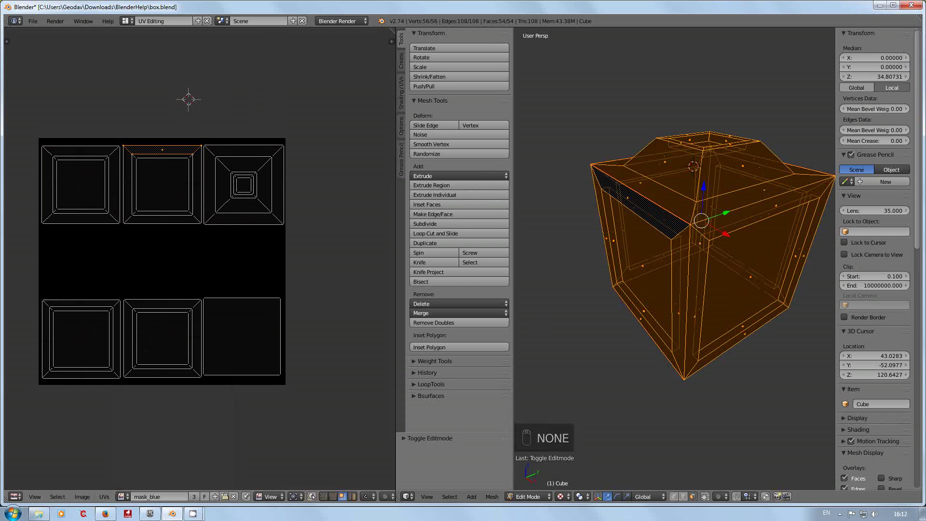
left_click(550, 499)
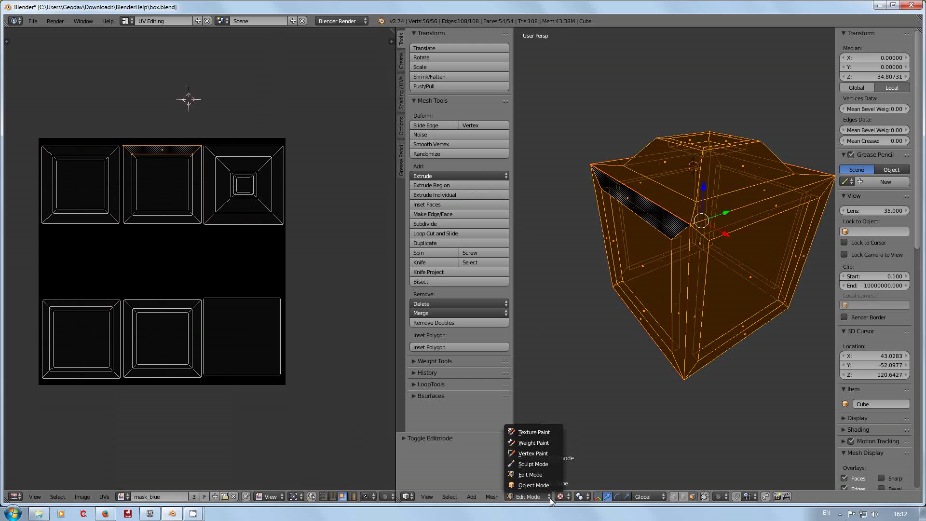
left_click(544, 487)
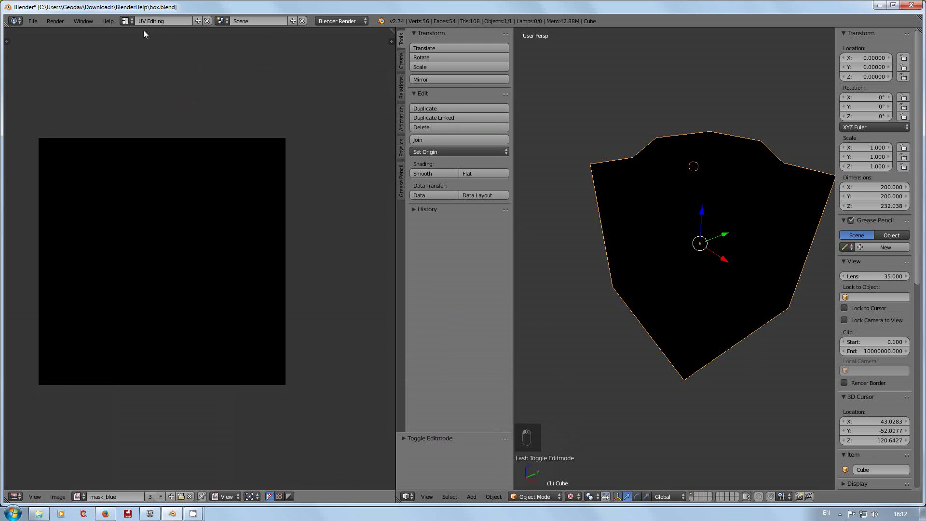
Return to the Default screen layout and set the render bake mode to Full Render
left_click(128, 21)
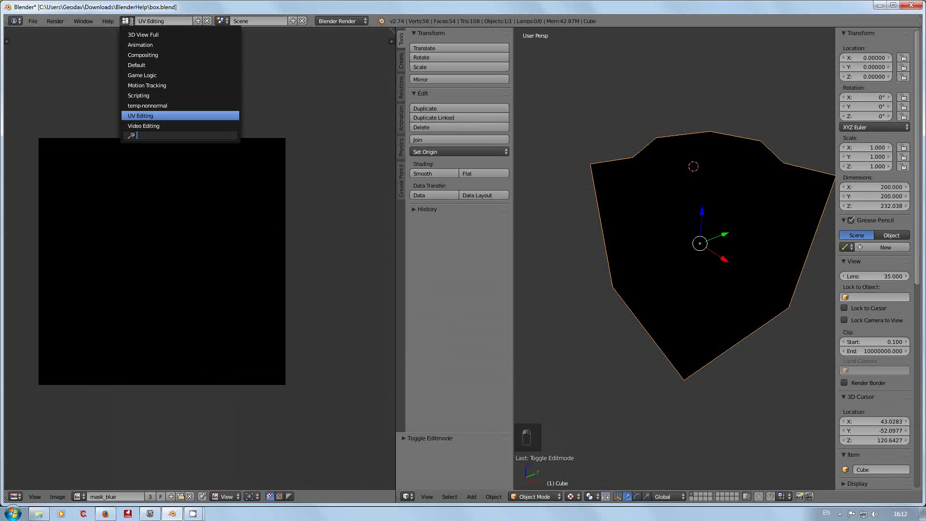
left_click(164, 65)
middle_click_drag(343, 245, 479, 272)
scroll(479, 266, "down", 2)
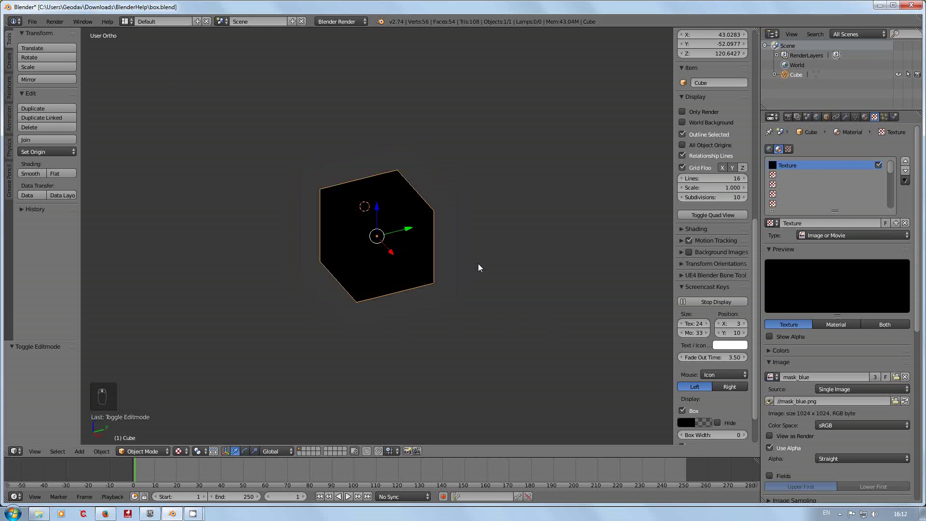
scroll(478, 264, "up", 2)
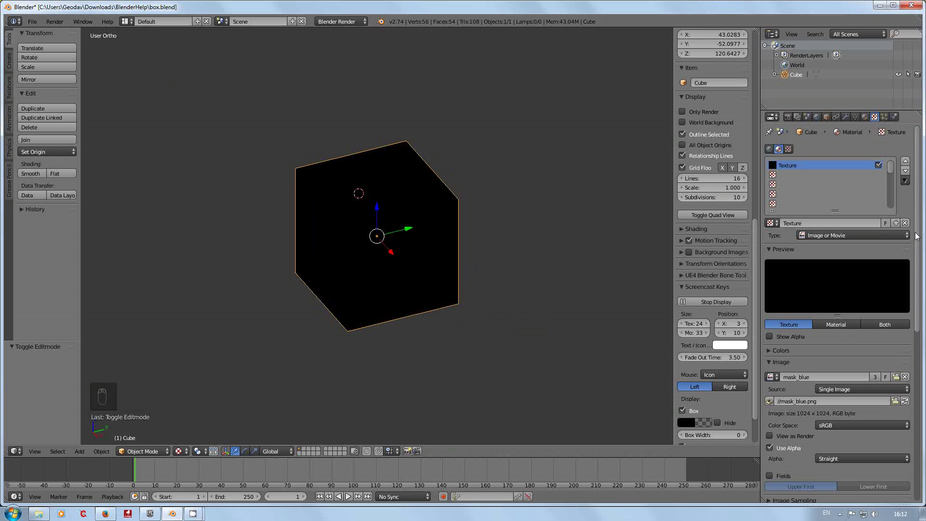
left_click(788, 117)
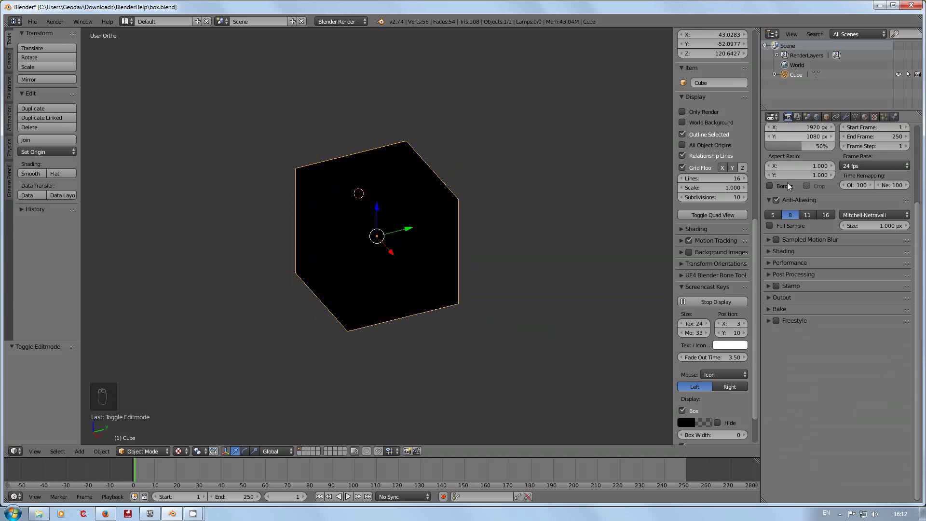
left_click(768, 309)
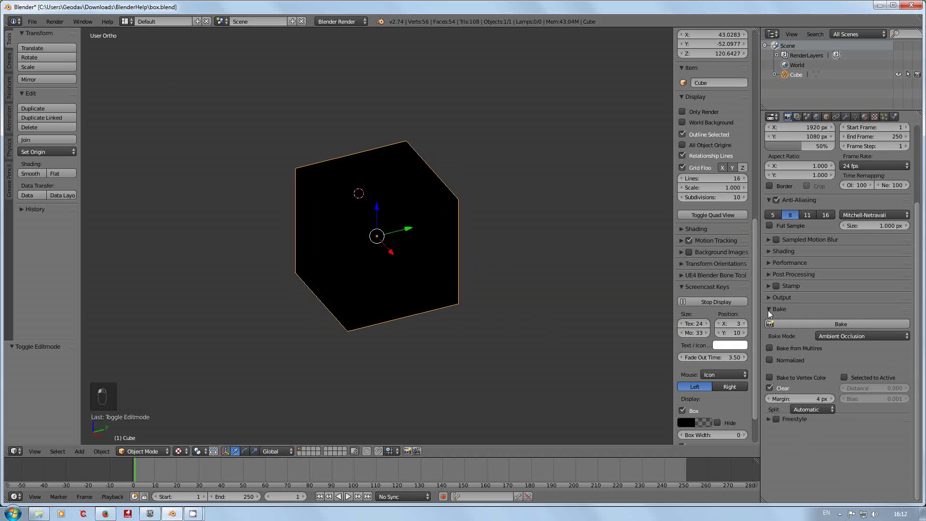
left_click(875, 337)
left_click(852, 324)
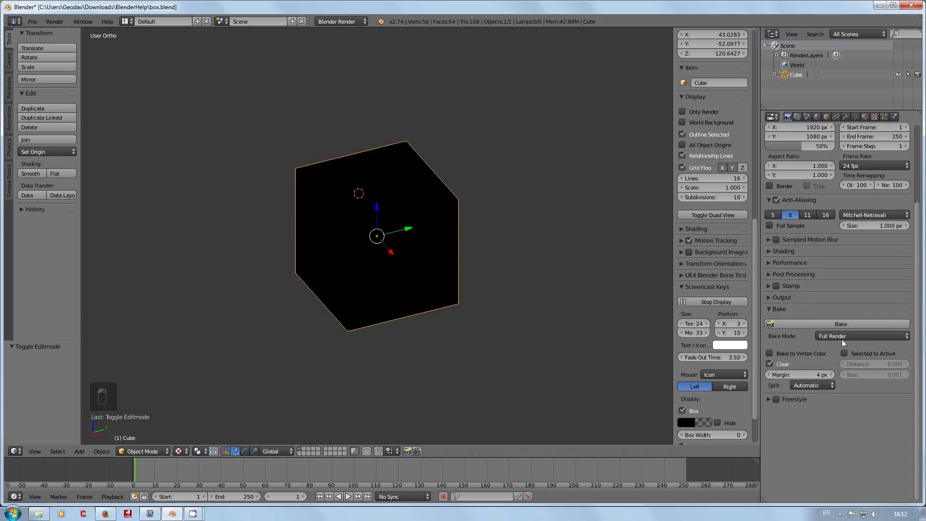
Set the bake mode to Ambient Occlusion and bake it for the box
left_click(899, 336)
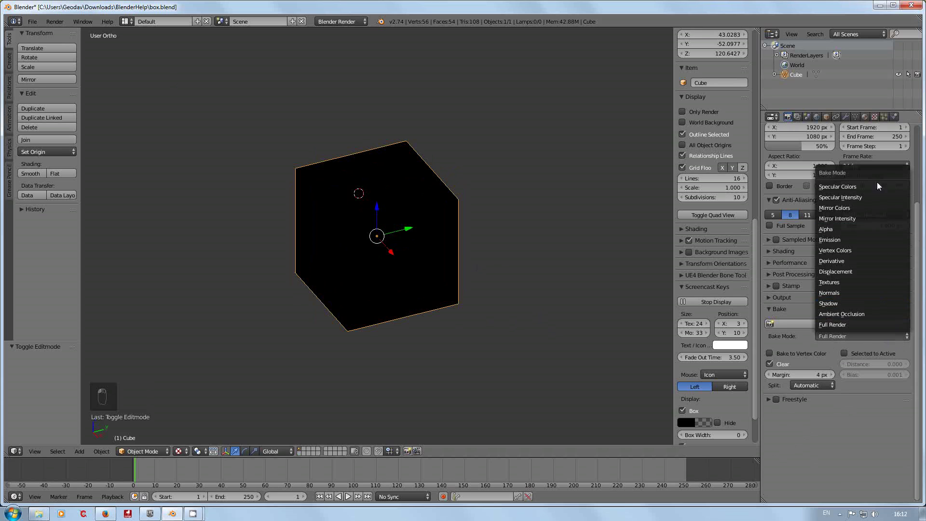
left_click(851, 313)
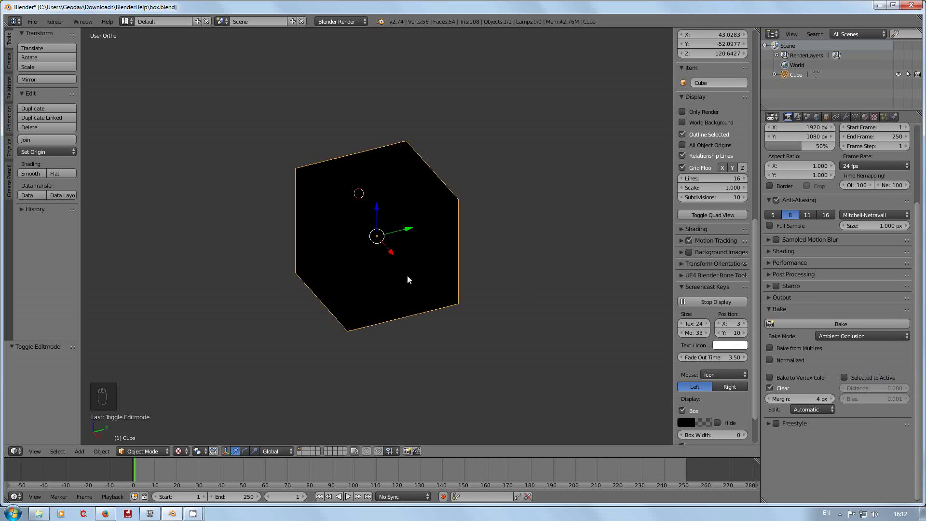
left_click(809, 325)
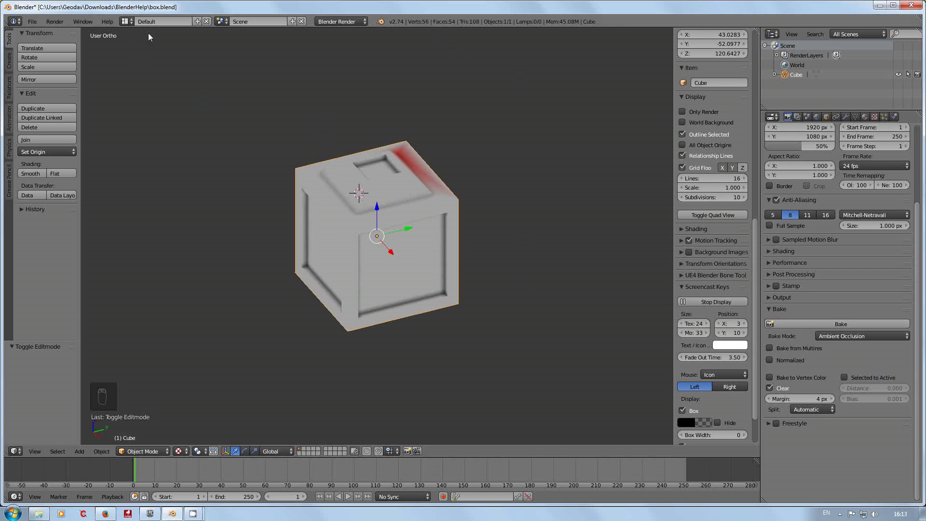
Switch to the UV Editing layout and save the baked mask_blue image
left_click(132, 23)
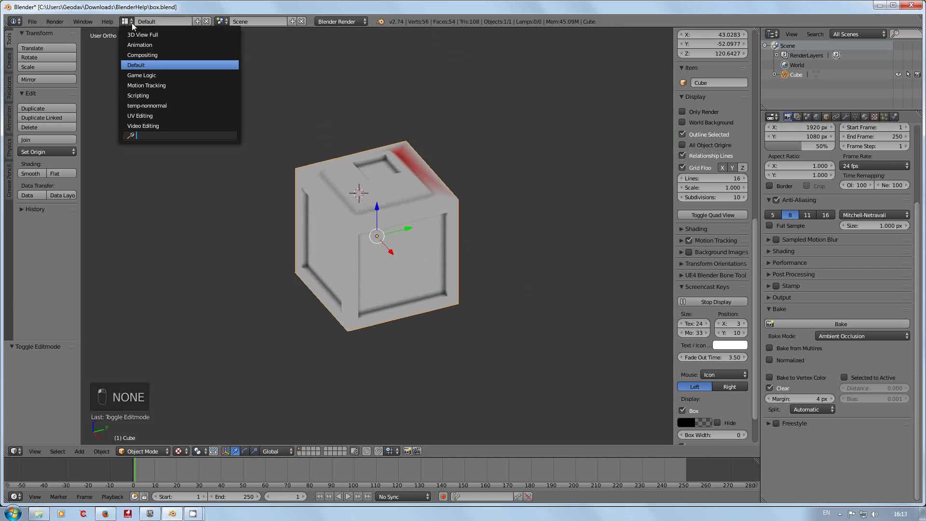
left_click(150, 115)
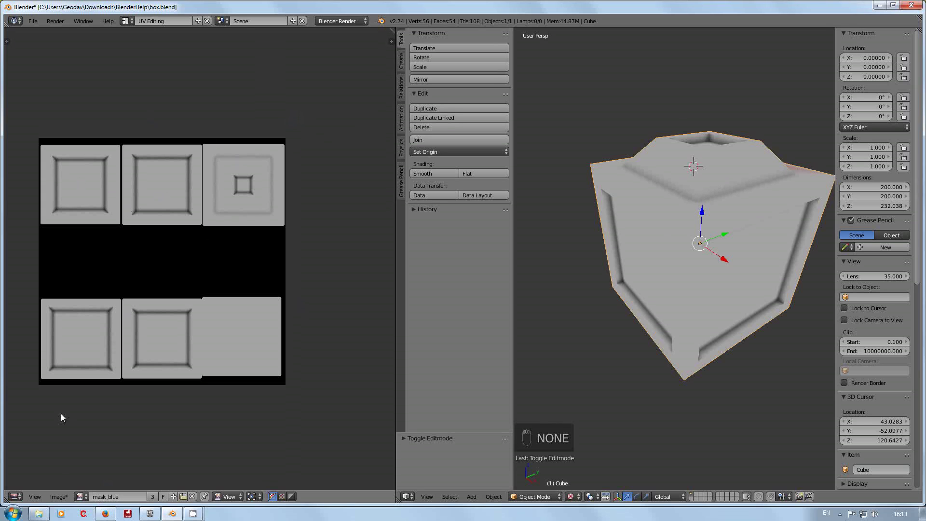
left_click(59, 496)
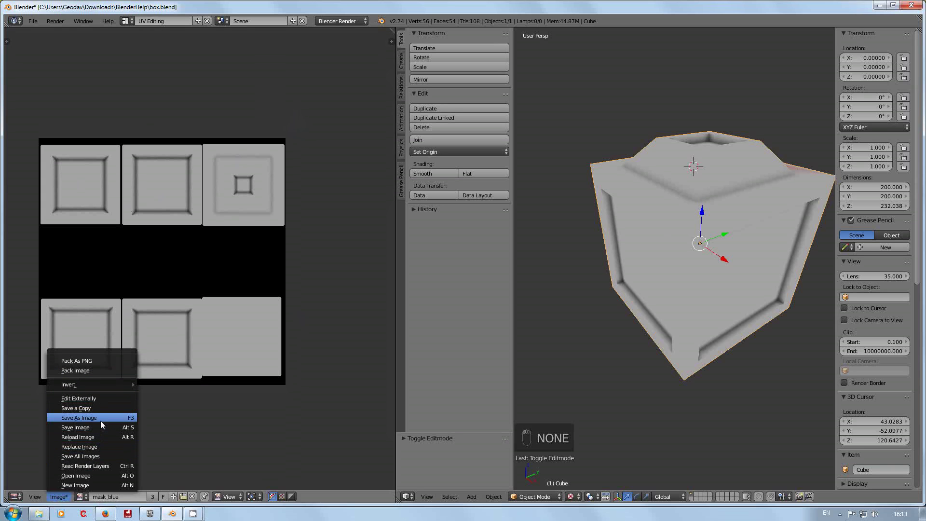
left_click(102, 427)
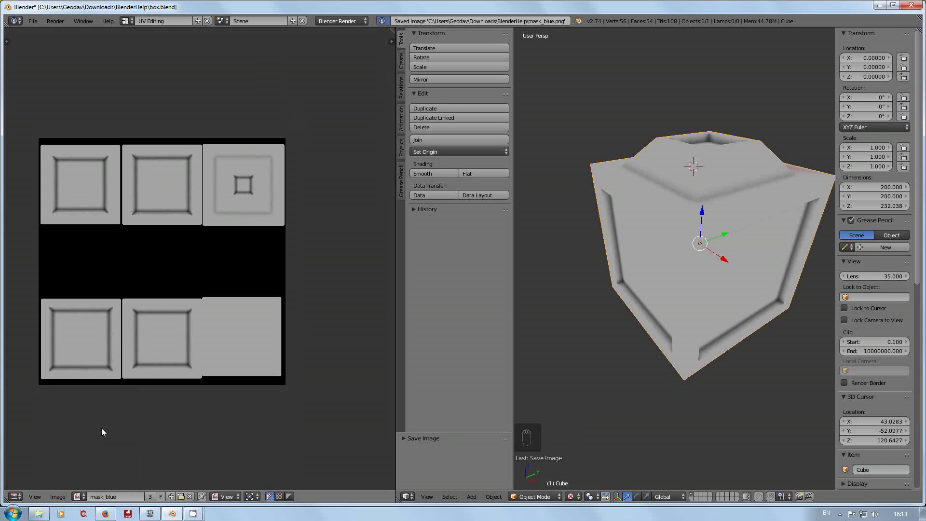
Run Save All Images and save the mask_blue image once more
left_click(58, 497)
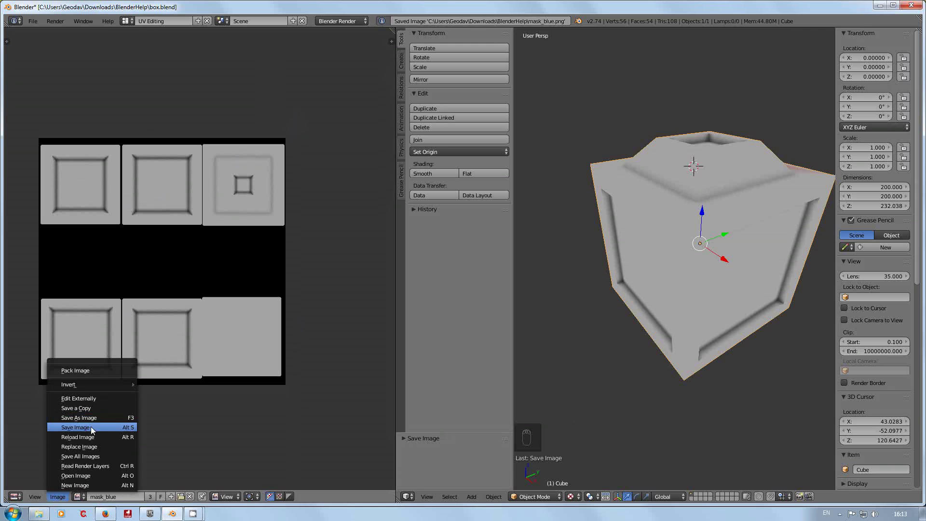
left_click(95, 455)
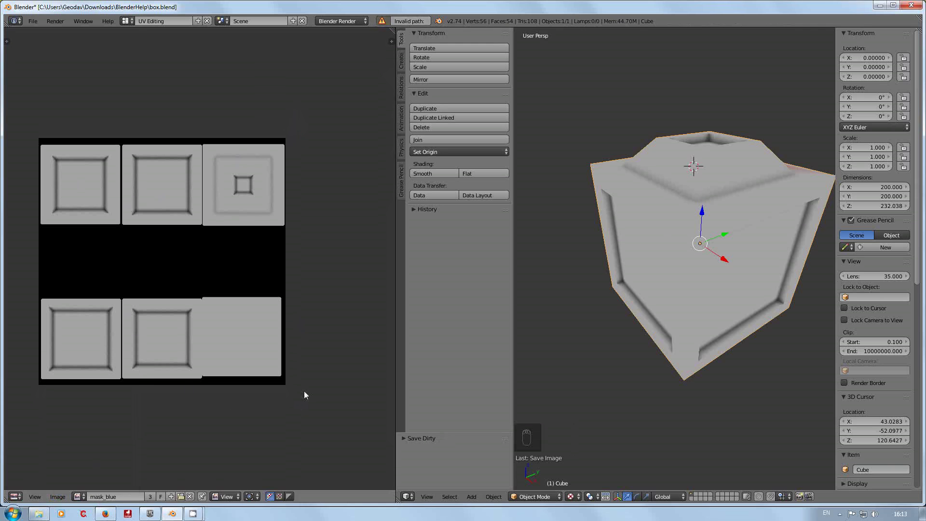
left_click(58, 497)
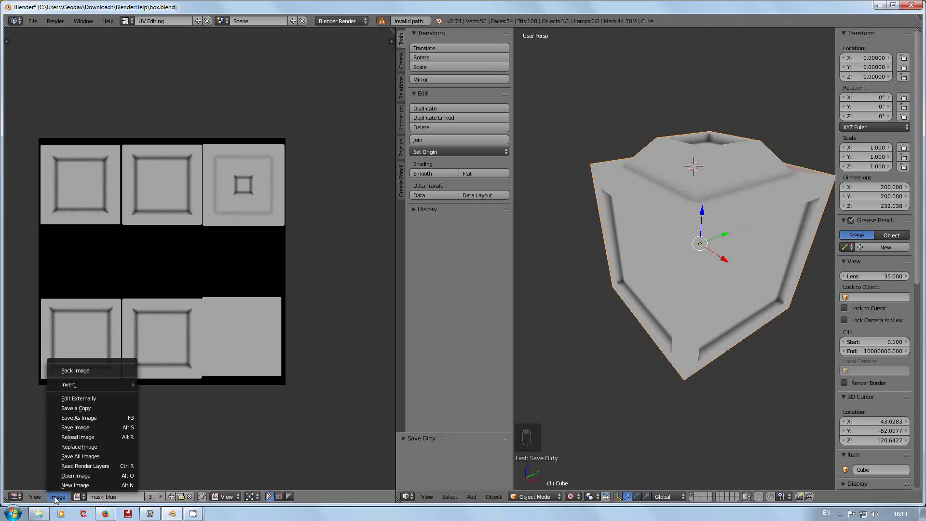
left_click(89, 427)
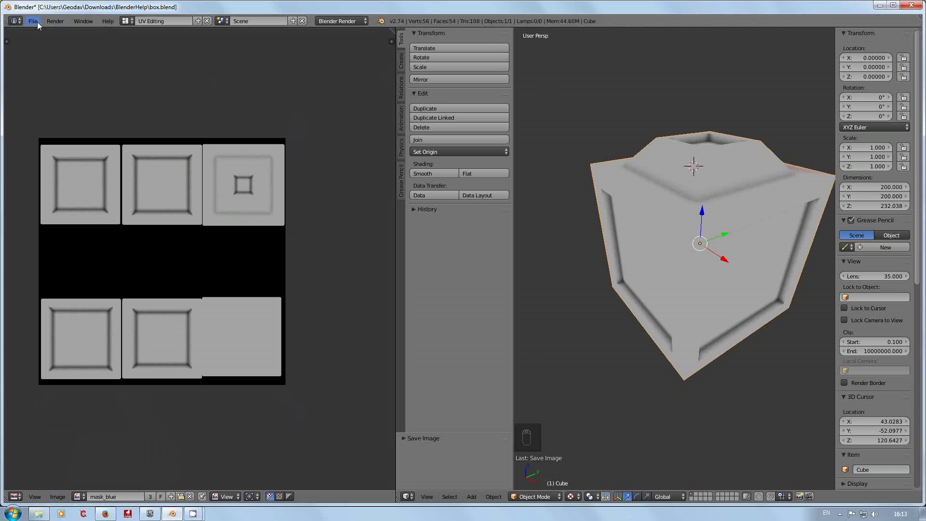
Return to the Default screen layout and inspect the baked shading on the box from another angle
left_click(128, 21)
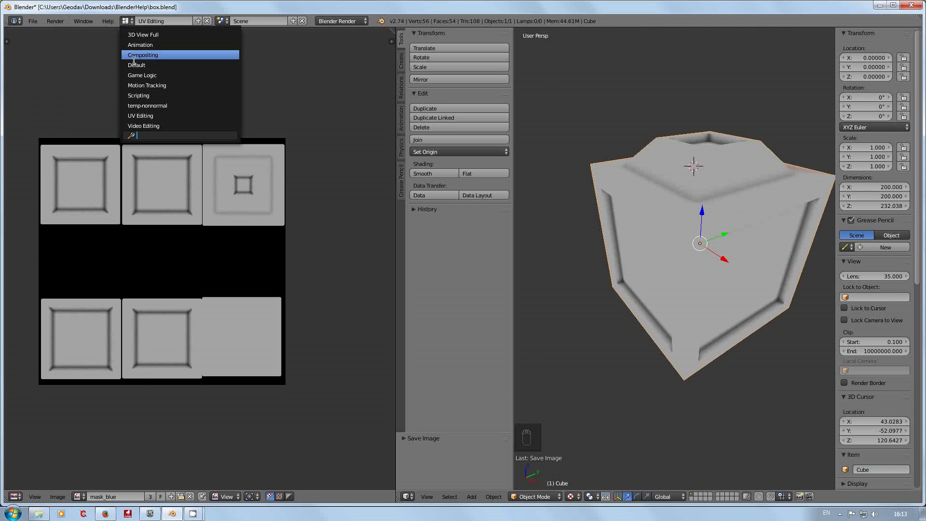
left_click(140, 64)
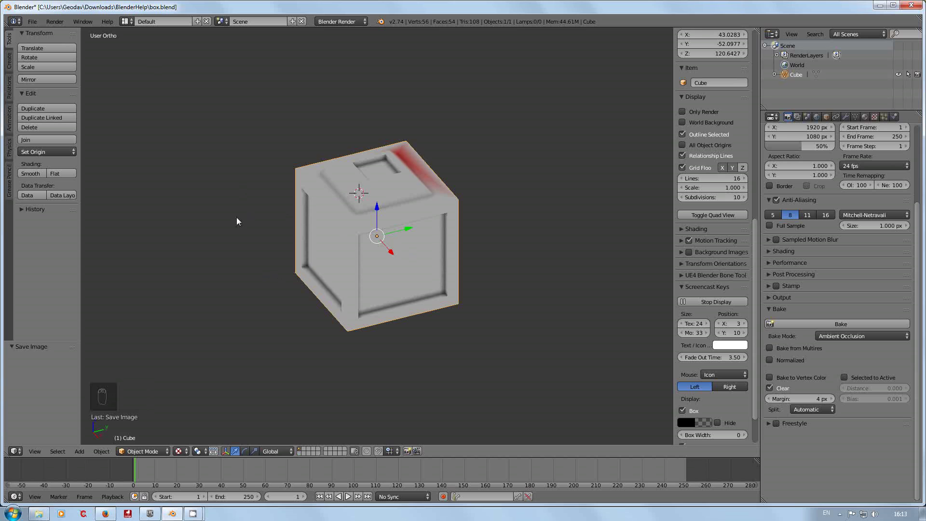
middle_click_drag(223, 226, 261, 224)
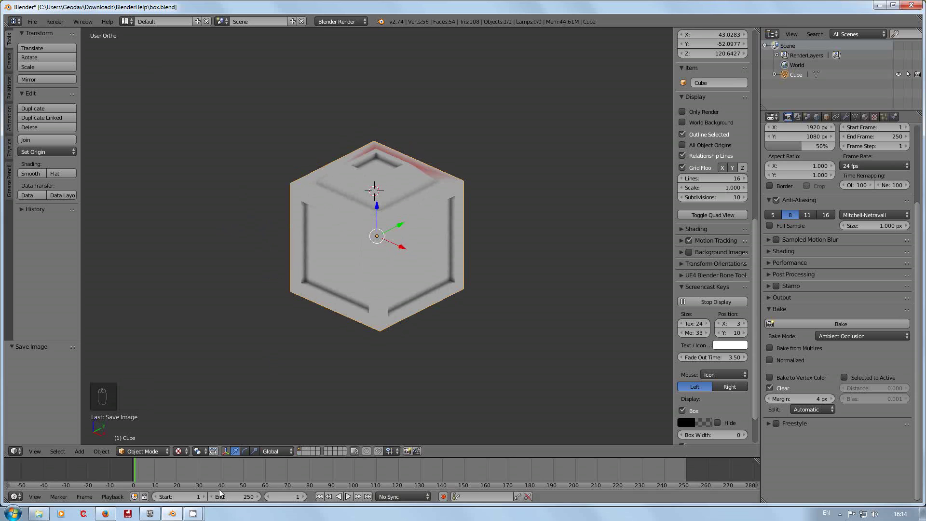
mouse_move(194, 513)
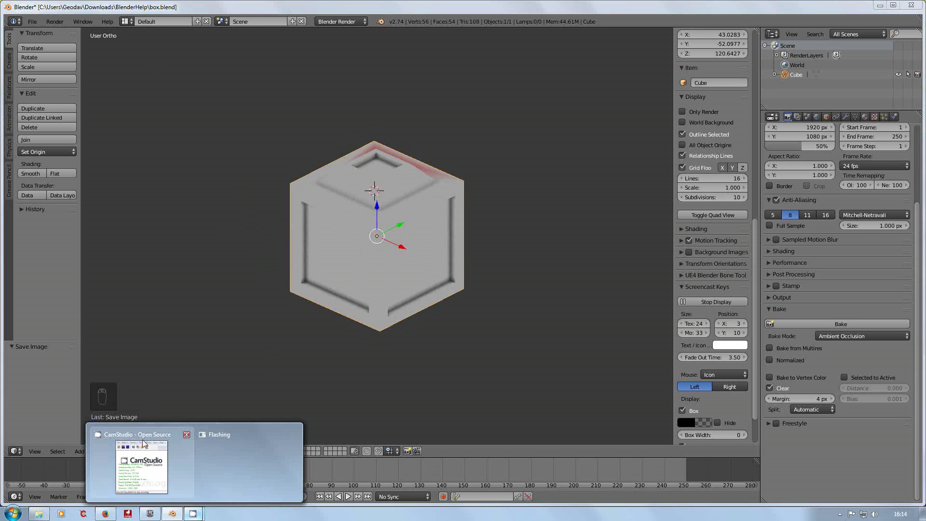